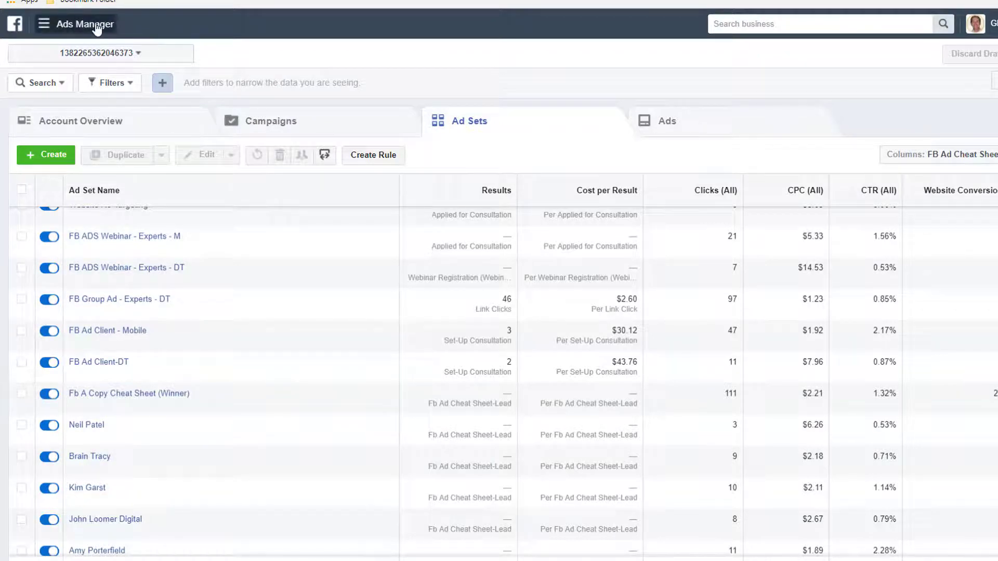
# Open the Facebook pixel's setup in Events Manager and choose to install the code manually
pyautogui.click(47, 27)
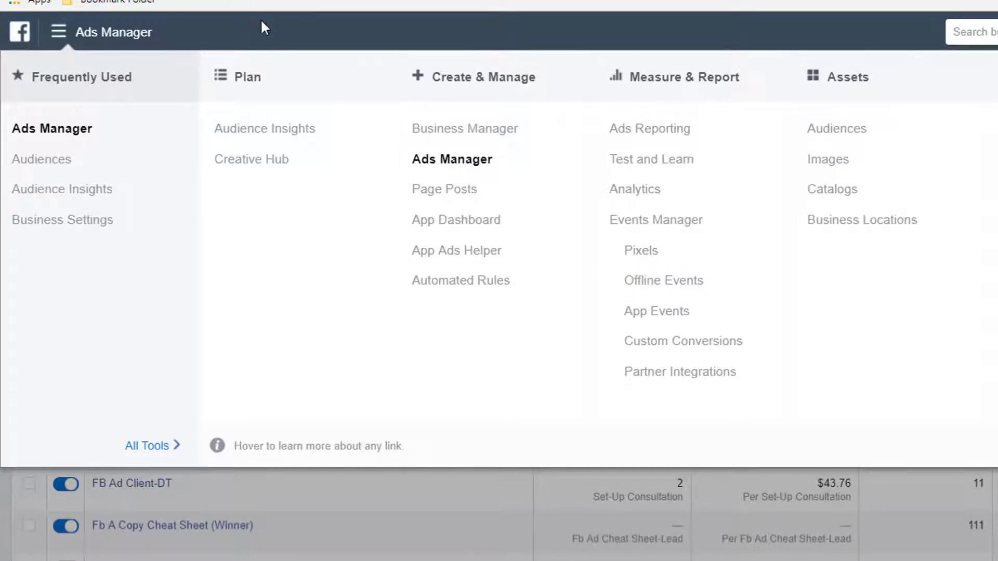
pyautogui.click(331, 530)
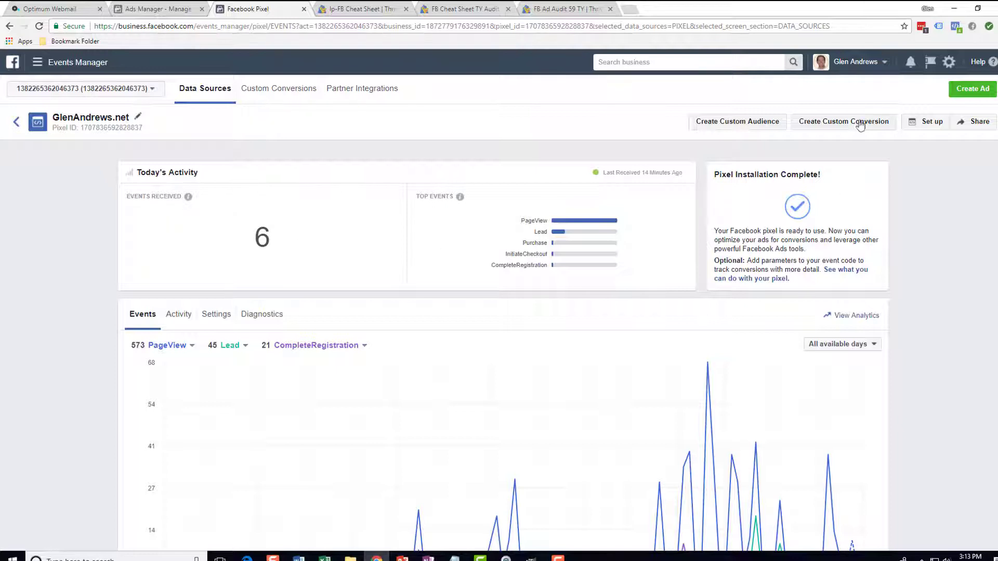
pyautogui.click(932, 129)
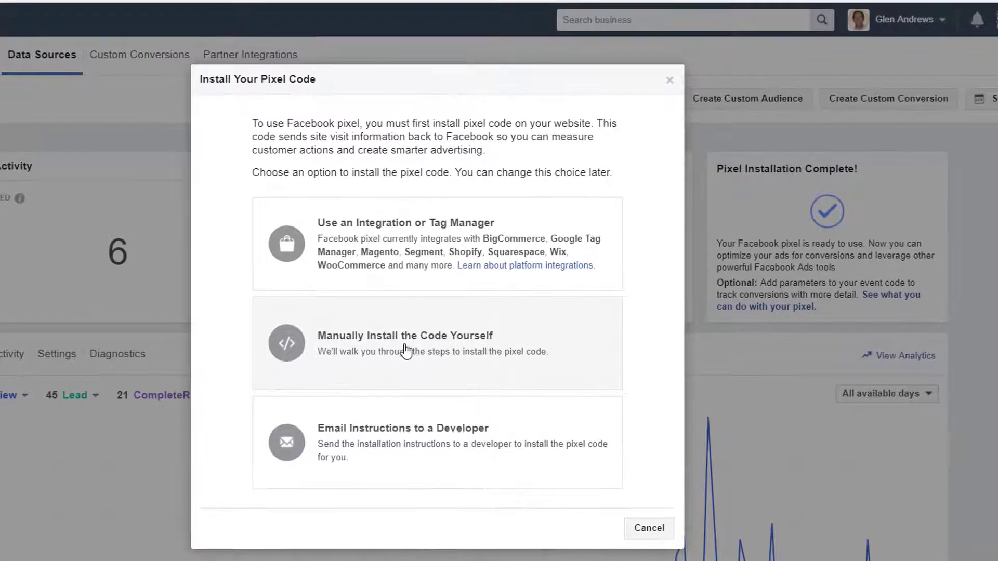
pyautogui.click(406, 351)
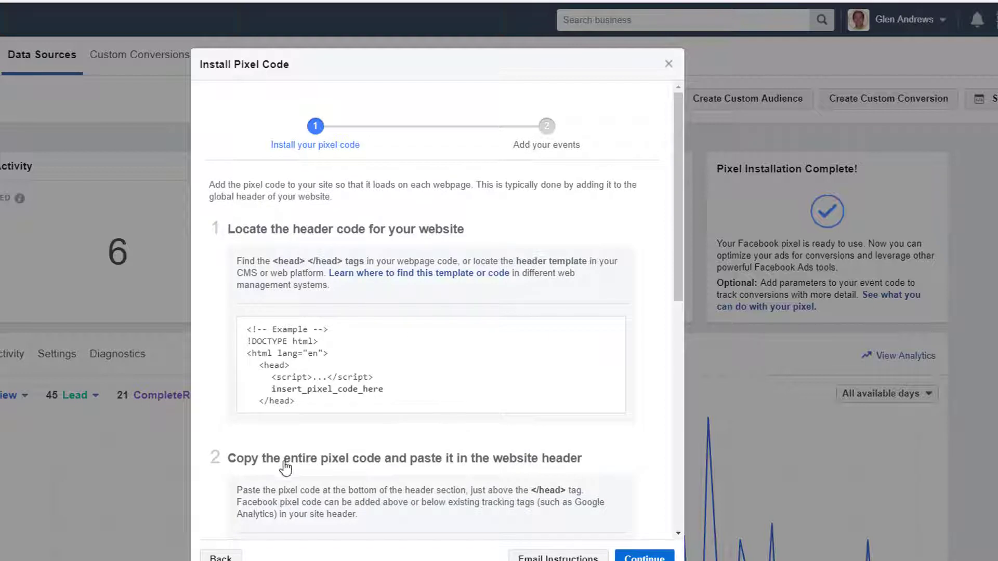
# Copy the entire Facebook pixel code from the installation instructions to the clipboard
pyautogui.scroll(-3, 279, 447)
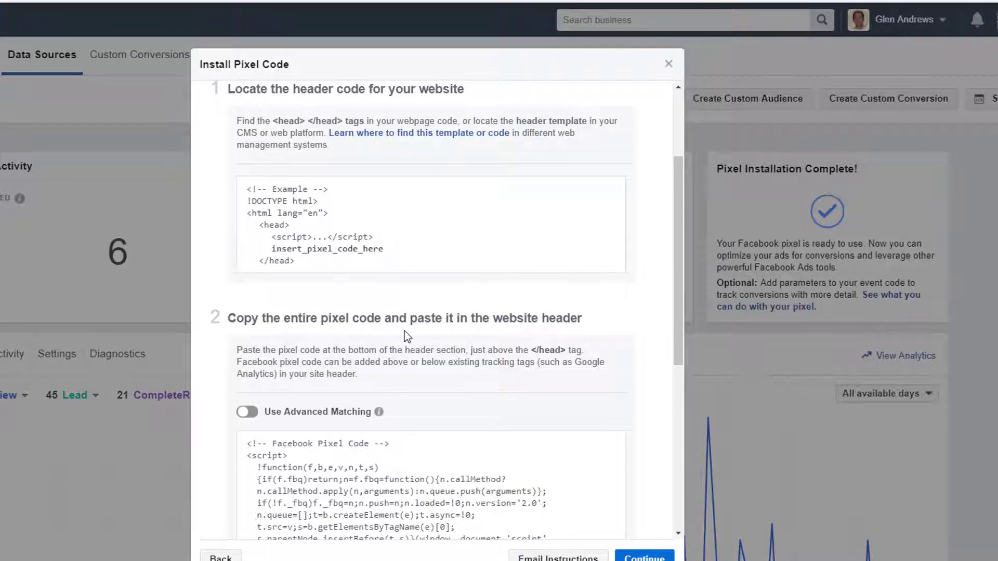
pyautogui.scroll(-3, 404, 332)
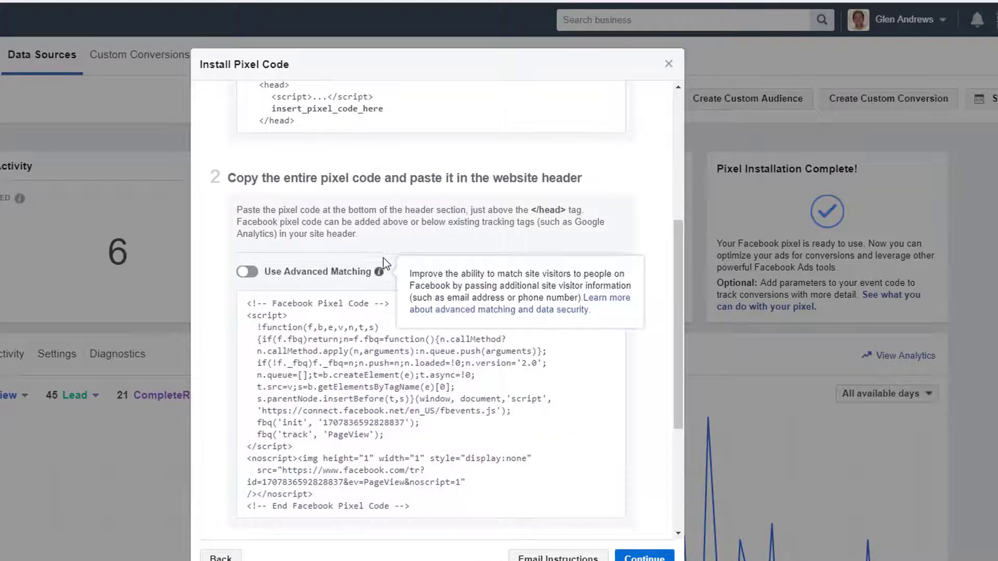
pyautogui.scroll(-3, 382, 260)
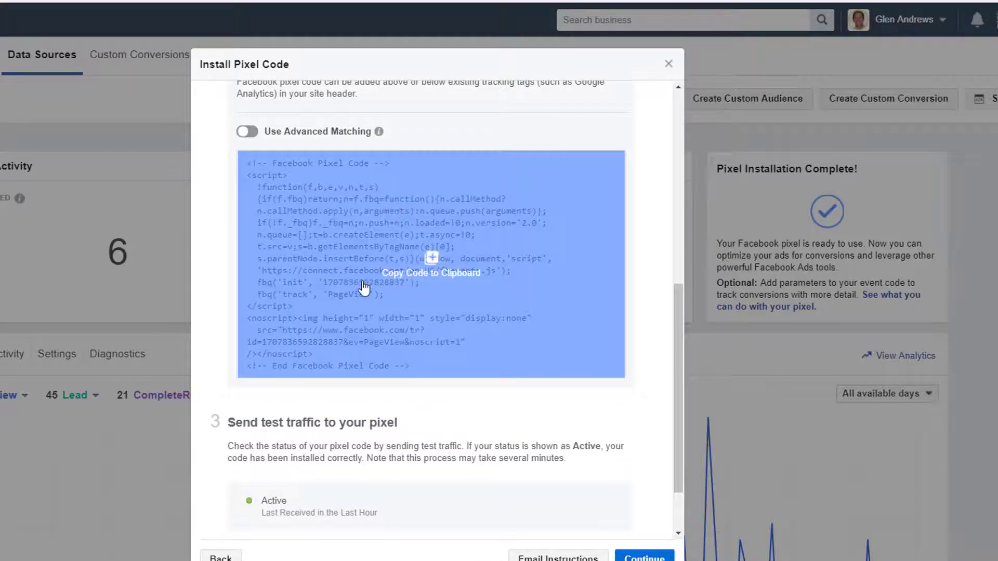
pyautogui.click(429, 292)
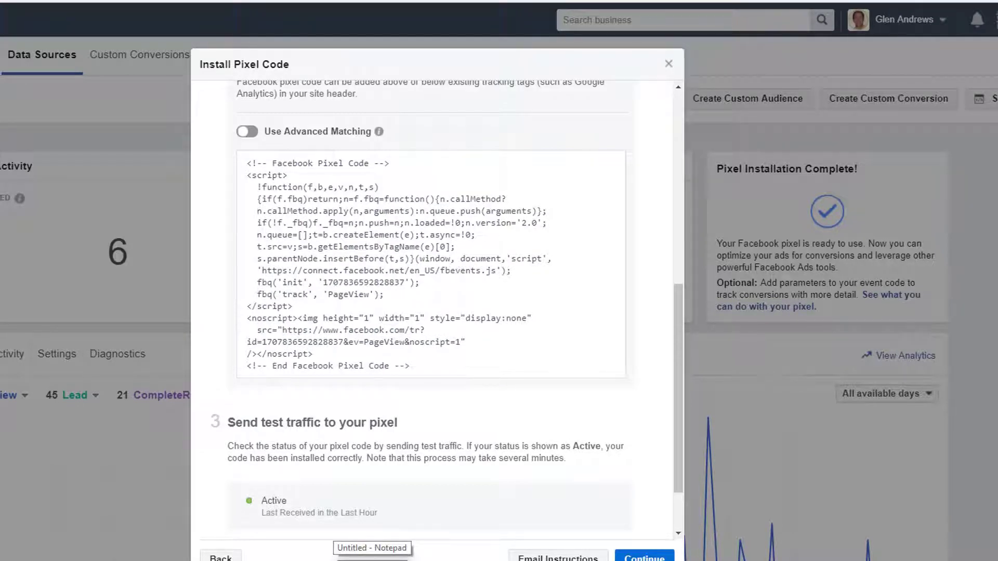
# Switch to the Notepad notes and paste the pixel code on new lines below the Count Down Page URL
pyautogui.click(372, 559)
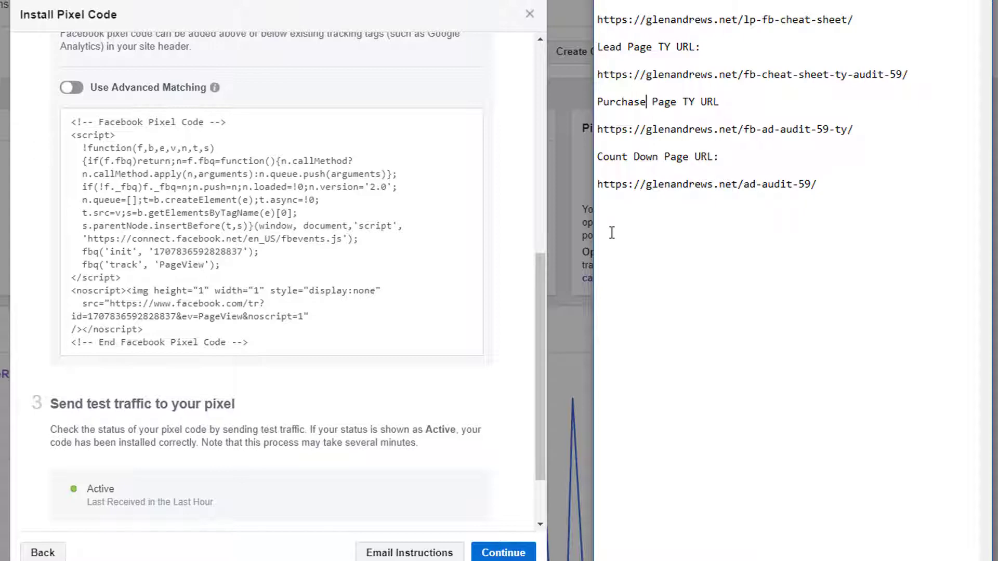
pyautogui.click(821, 192)
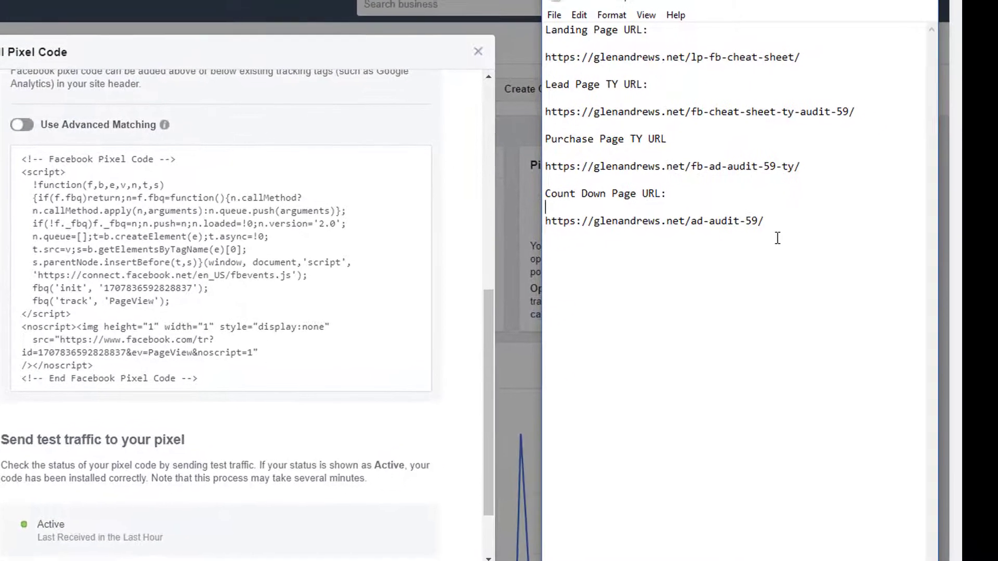
pyautogui.press('Return')
pyautogui.press('Return')
pyautogui.press('Return')
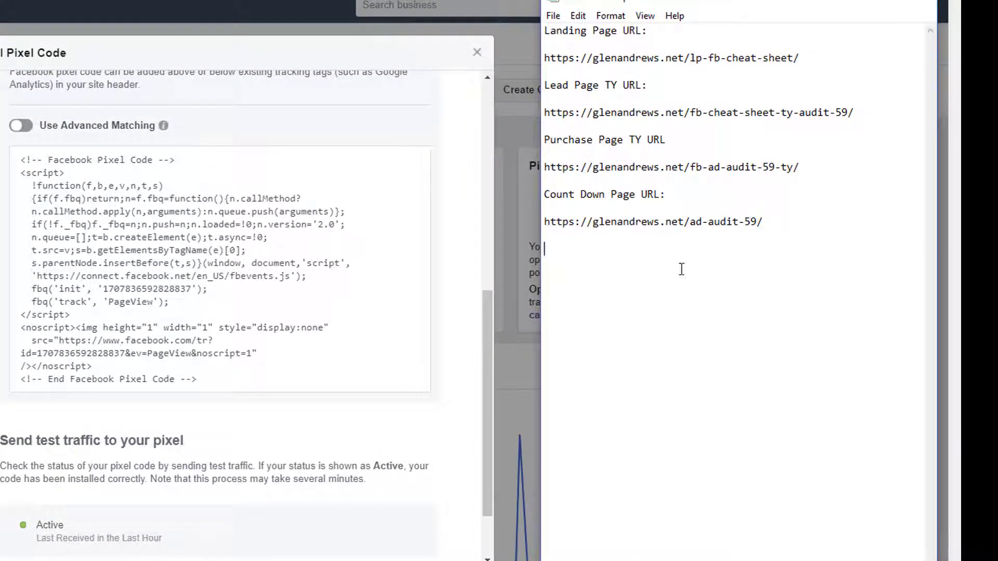
pyautogui.rightClick(580, 266)
pyautogui.click(617, 332)
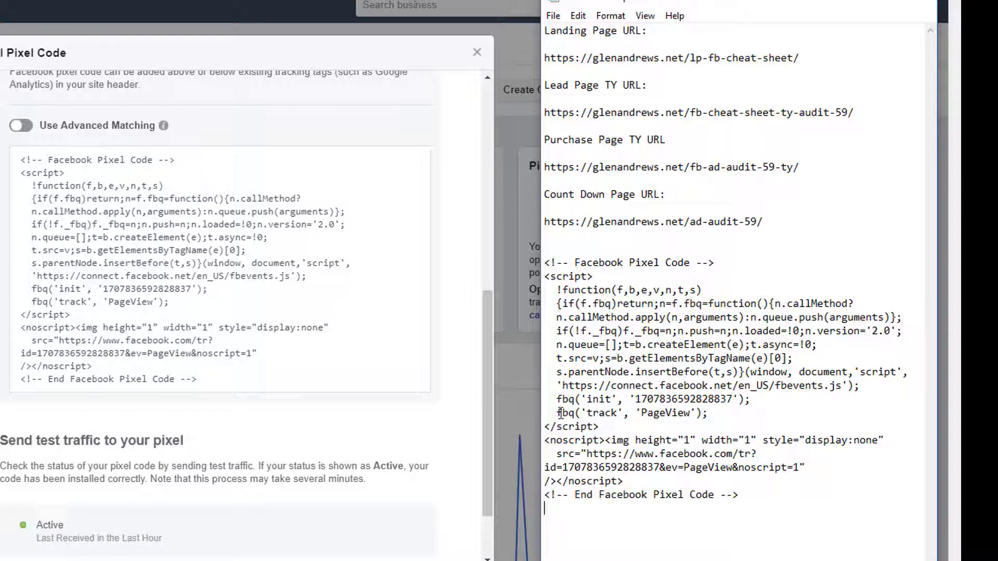
# Highlight the fbq('track', 'PageView'); line in the pasted code and compare it with the original pixel code
pyautogui.moveTo(556, 413); pyautogui.dragTo(715, 413)
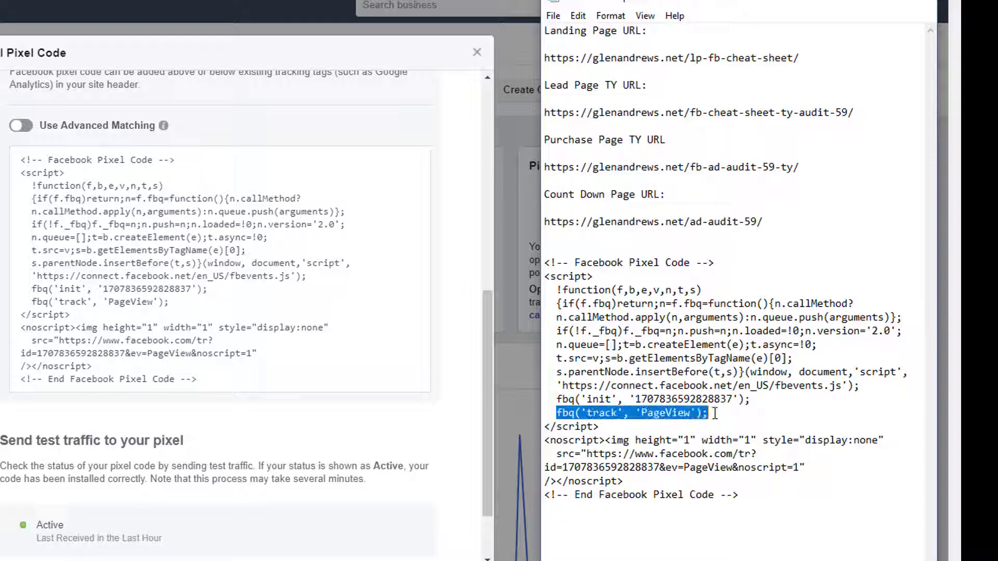
pyautogui.moveTo(303, 388)
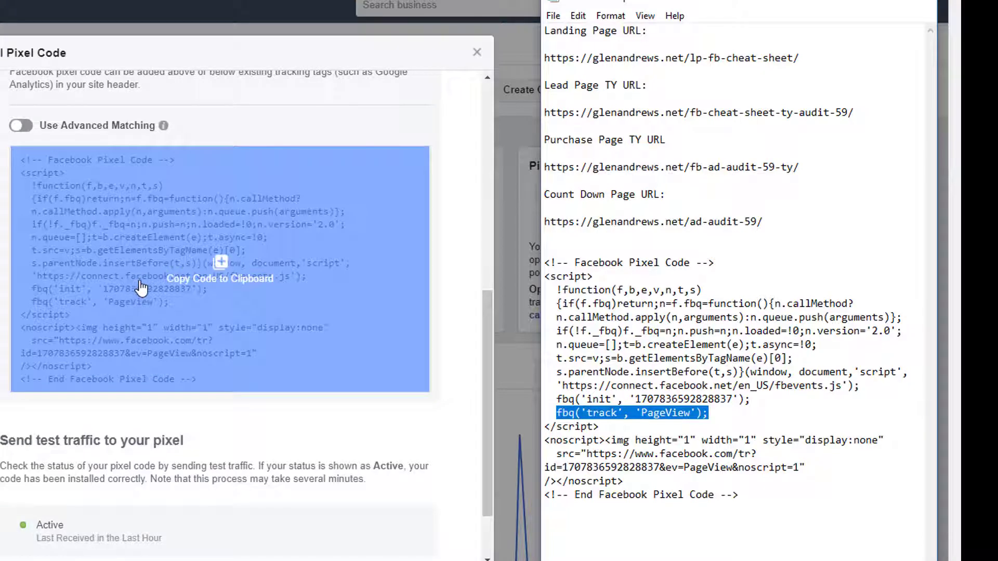
pyautogui.click(722, 414)
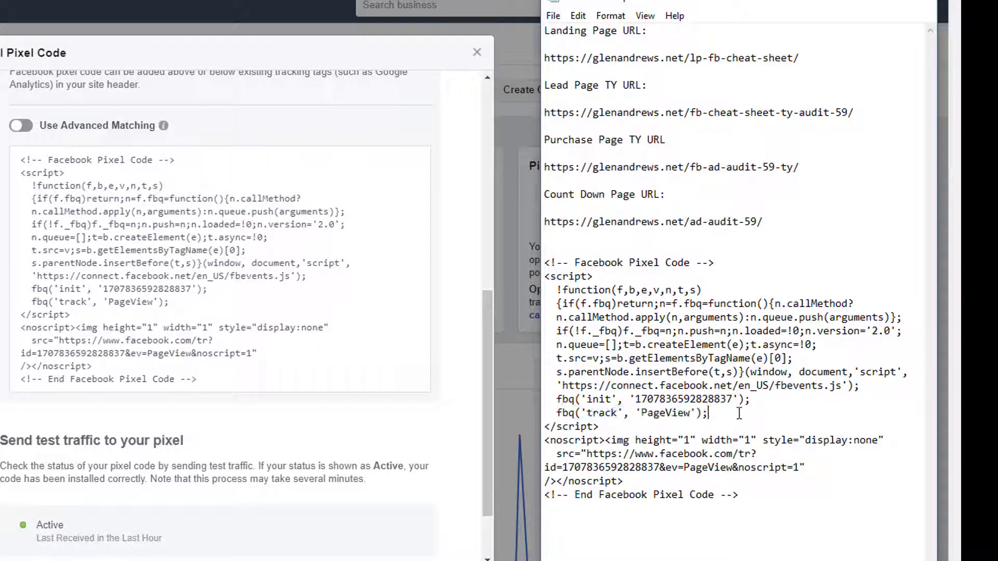
# Copy the whole pixel code block from the Notepad notes, from its opening comment to its end comment
pyautogui.moveTo(746, 496); pyautogui.dragTo(568, 269)
pyautogui.rightClick(567, 268)
pyautogui.click(599, 314)
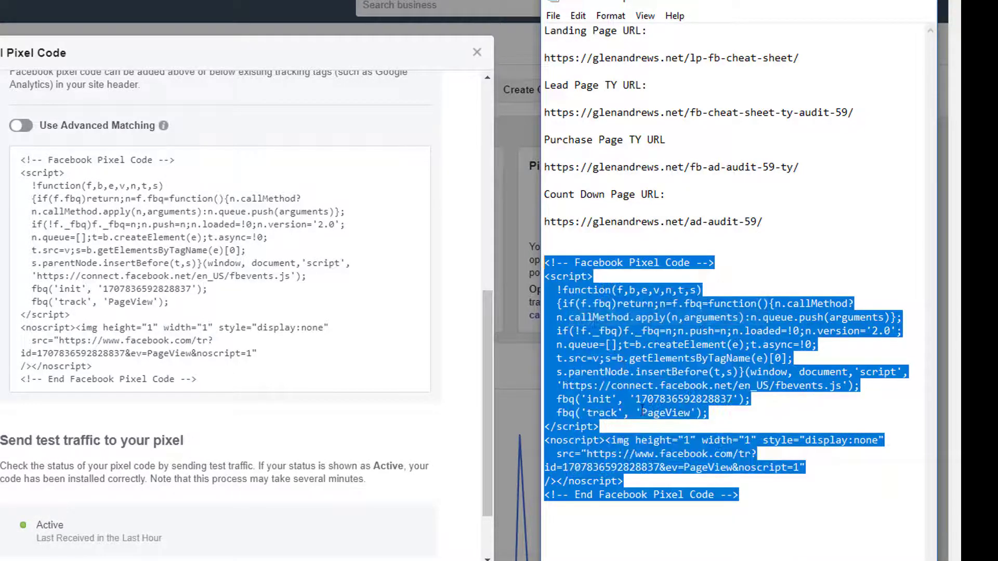
pyautogui.click(551, 509)
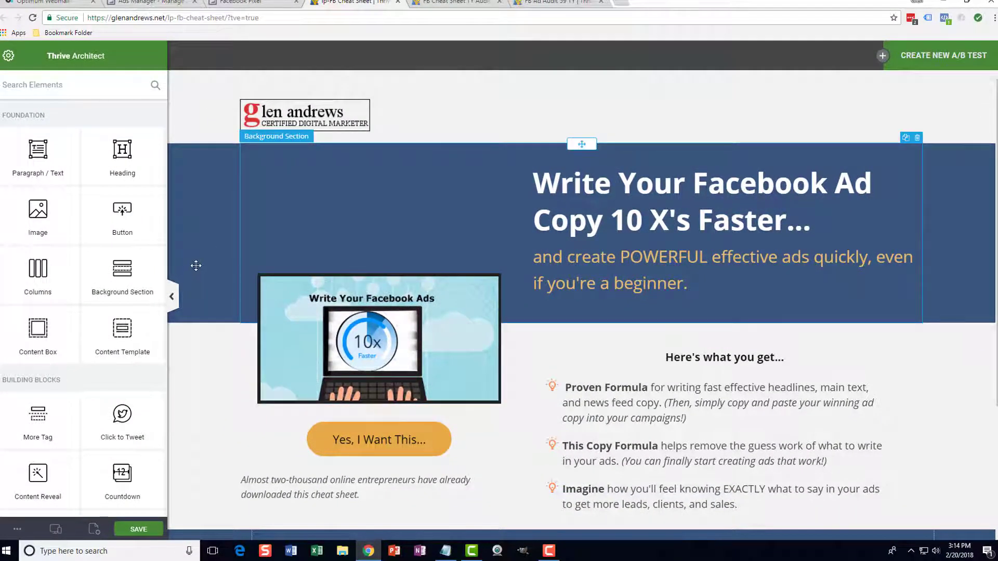
# Look over the cheat sheet landing page in Thrive Architect with the editor sidebar collapsed, and restore the sidebar
pyautogui.scroll(-2, 196, 263)
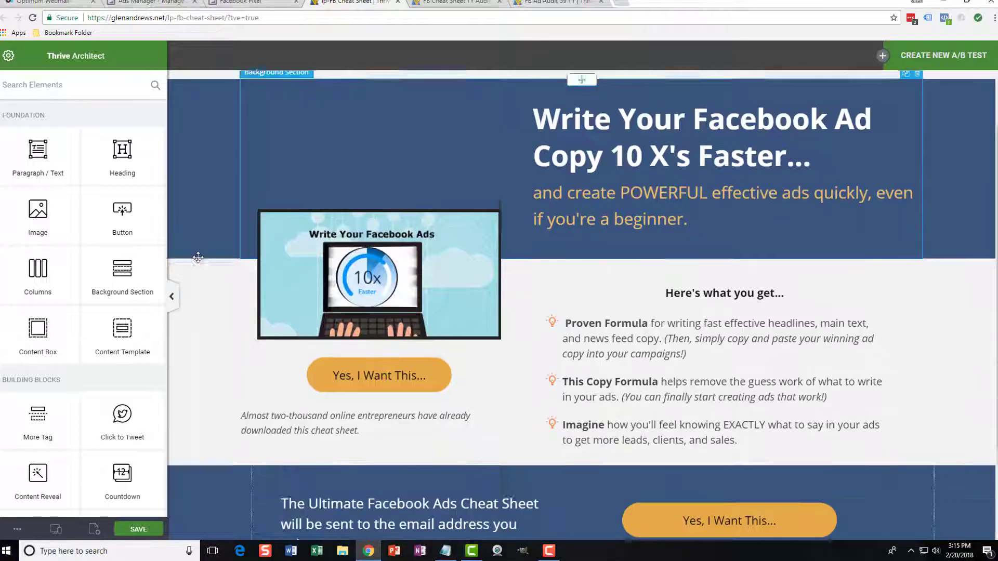
pyautogui.click(172, 297)
pyautogui.scroll(2, 141, 213)
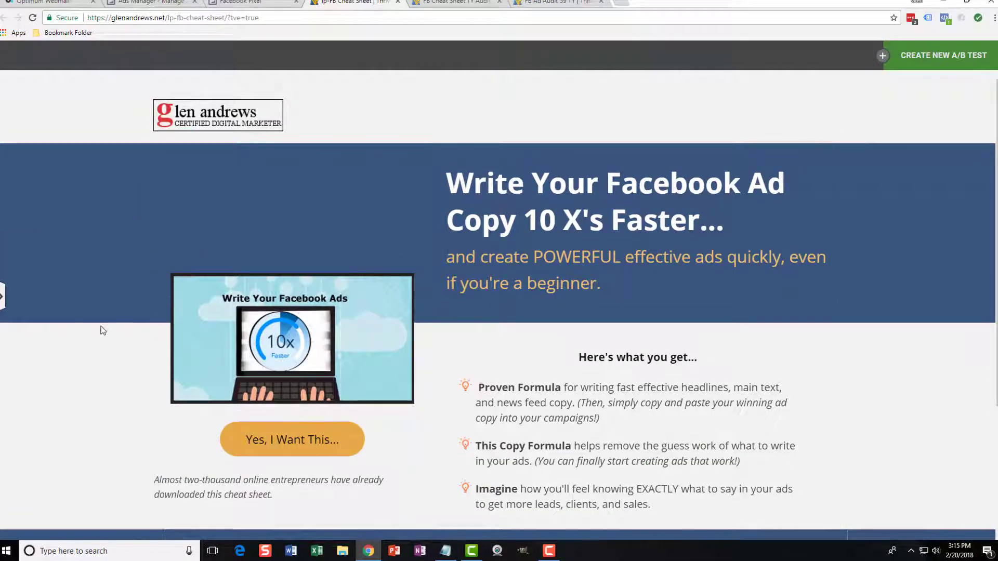
pyautogui.scroll(-2, 101, 329)
pyautogui.scroll(2, 99, 335)
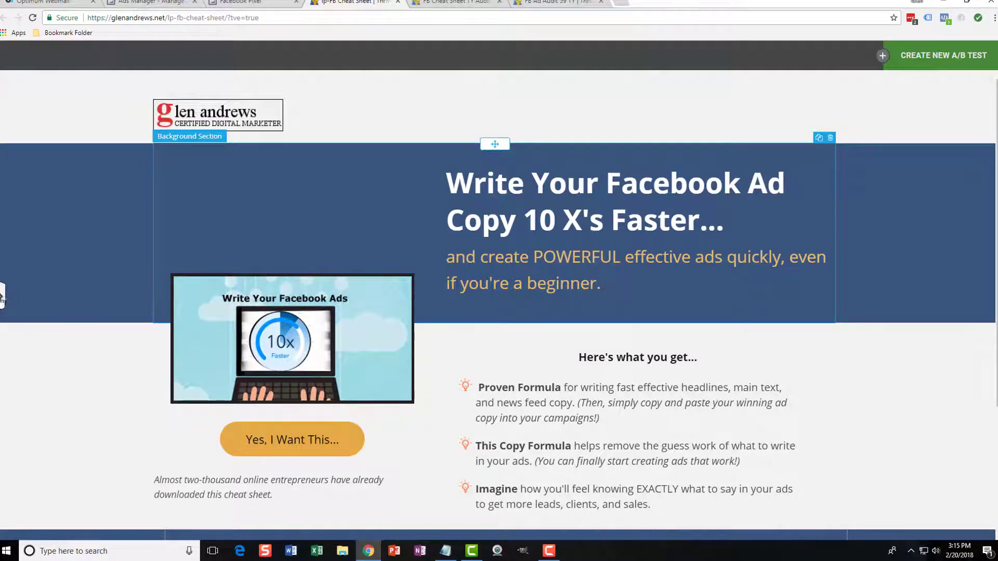
pyautogui.click(3, 296)
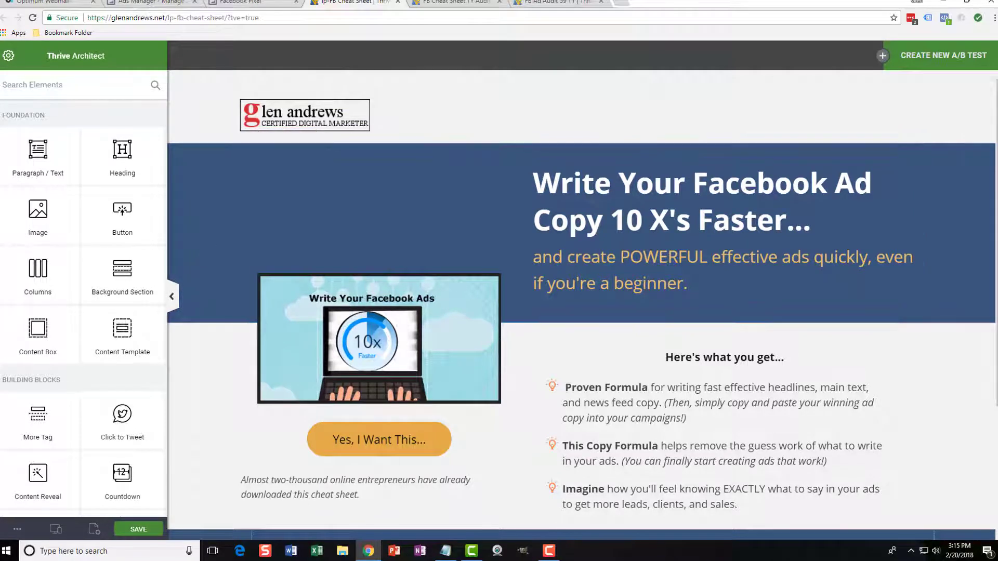
# Open the landing page settings and examine the pixel code in the header scripts, including its PageView track line and end comment
pyautogui.click(9, 56)
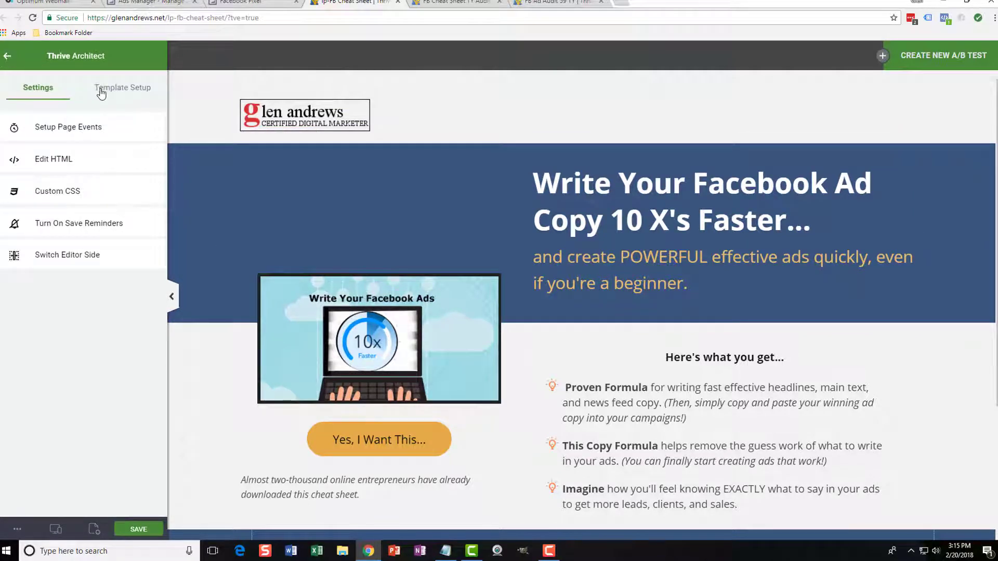
pyautogui.click(107, 92)
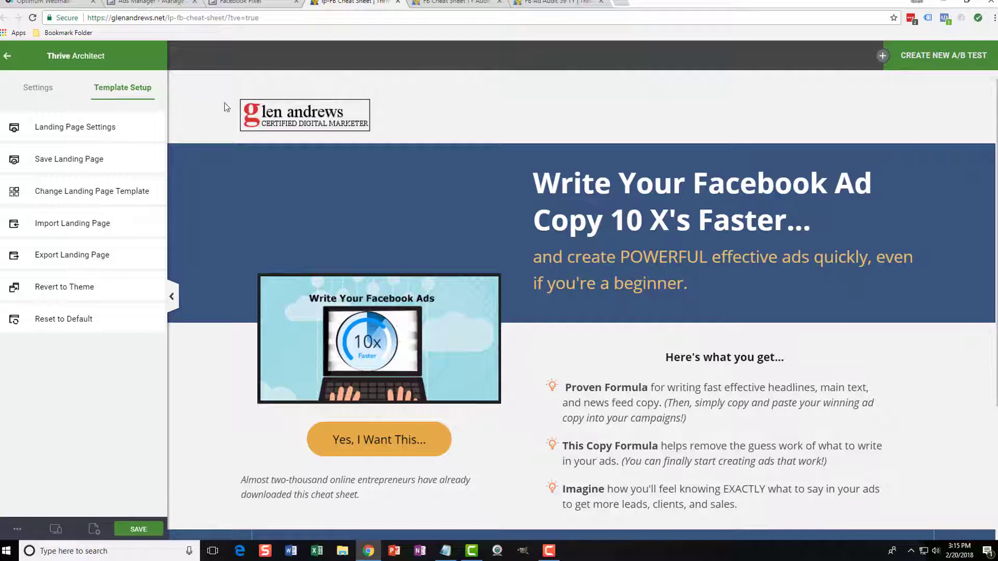
pyautogui.click(58, 128)
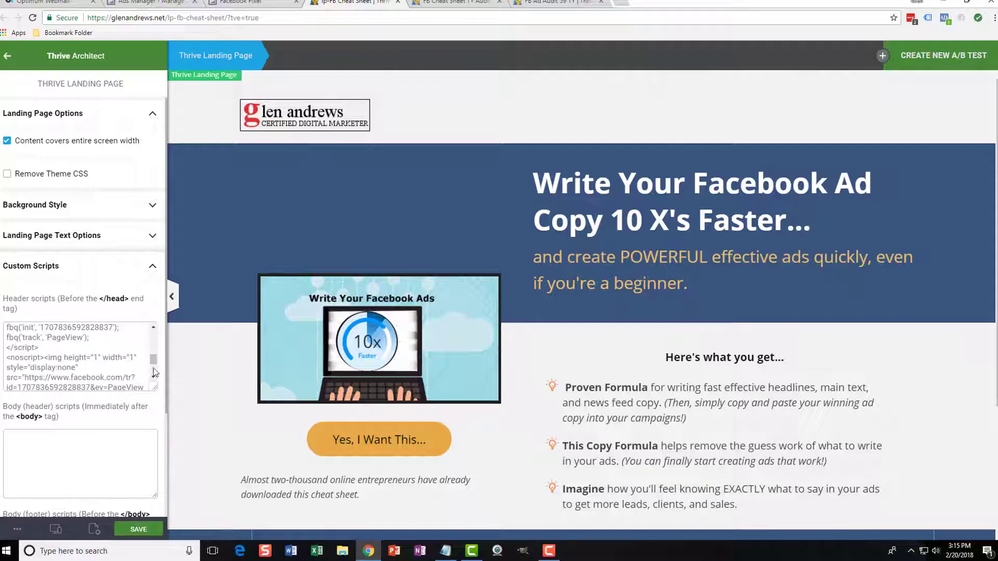
pyautogui.moveTo(153, 359); pyautogui.dragTo(155, 371)
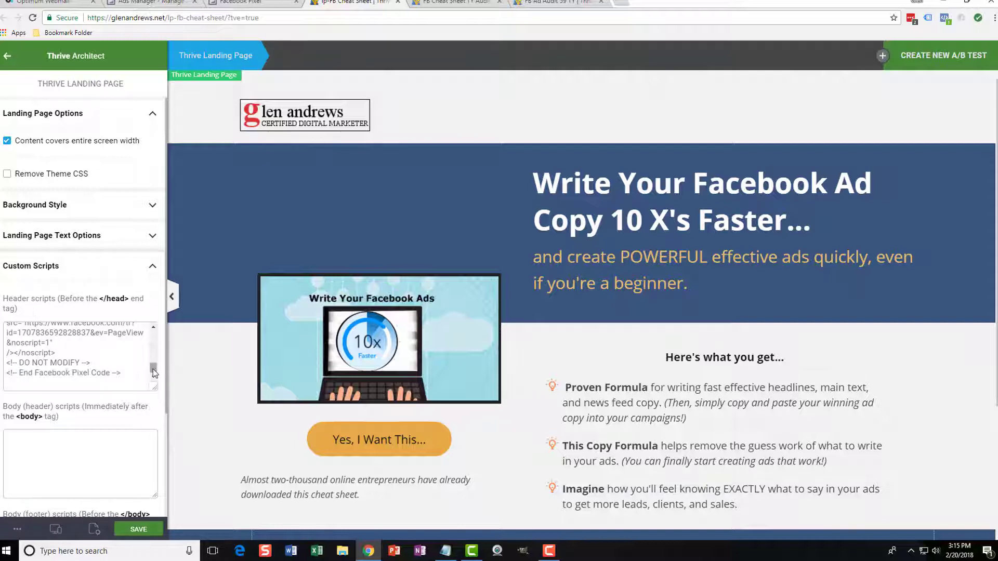
pyautogui.scroll(3, 154, 370)
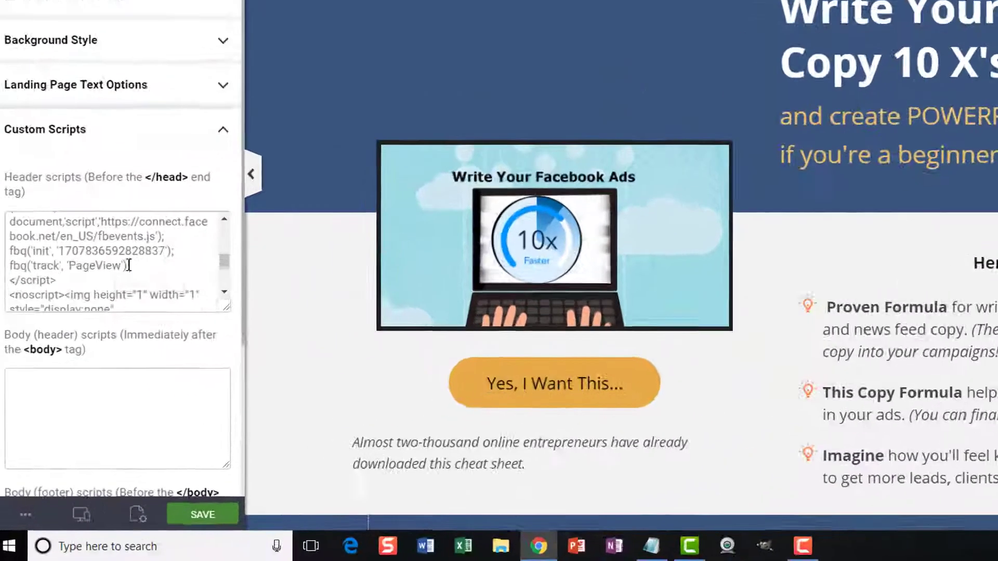
pyautogui.moveTo(89, 359); pyautogui.dragTo(5, 359)
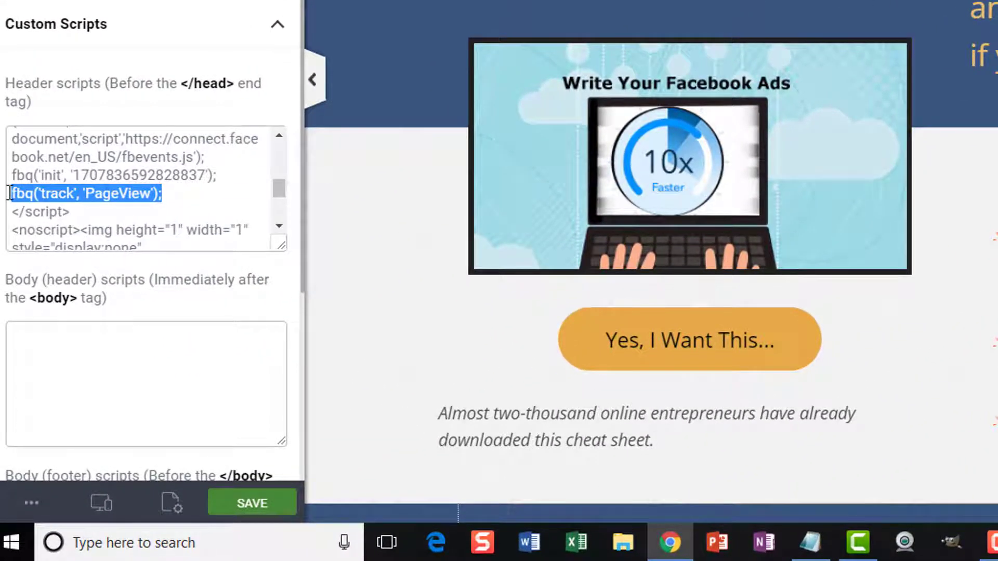
pyautogui.click(173, 193)
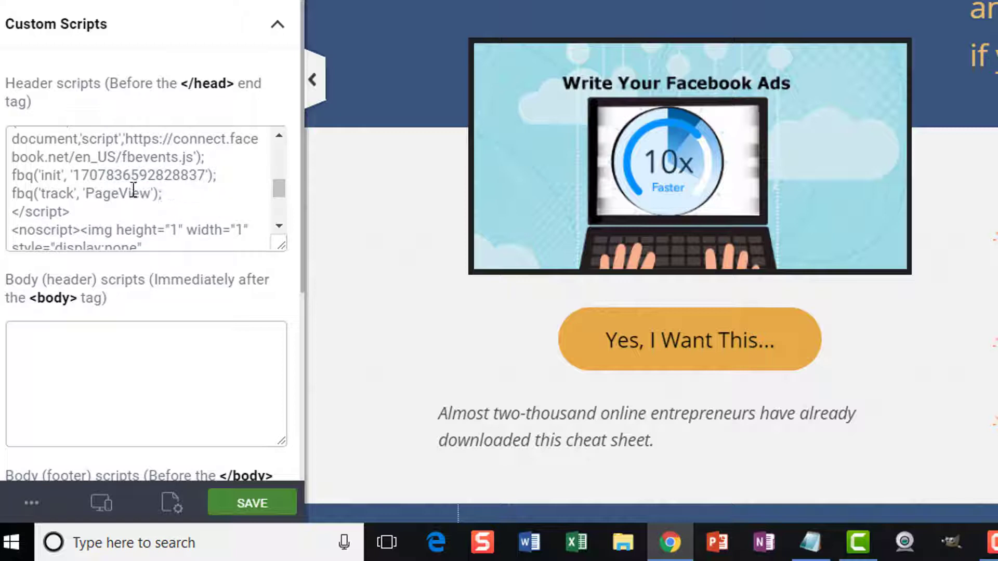
pyautogui.moveTo(274, 188); pyautogui.dragTo(278, 221)
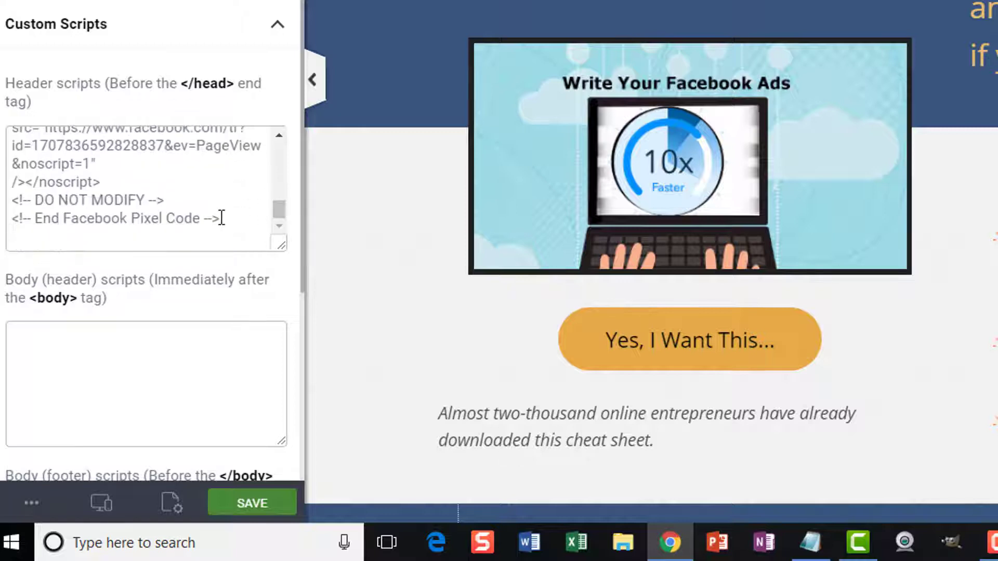
# Save the landing page and open its preview
pyautogui.click(251, 507)
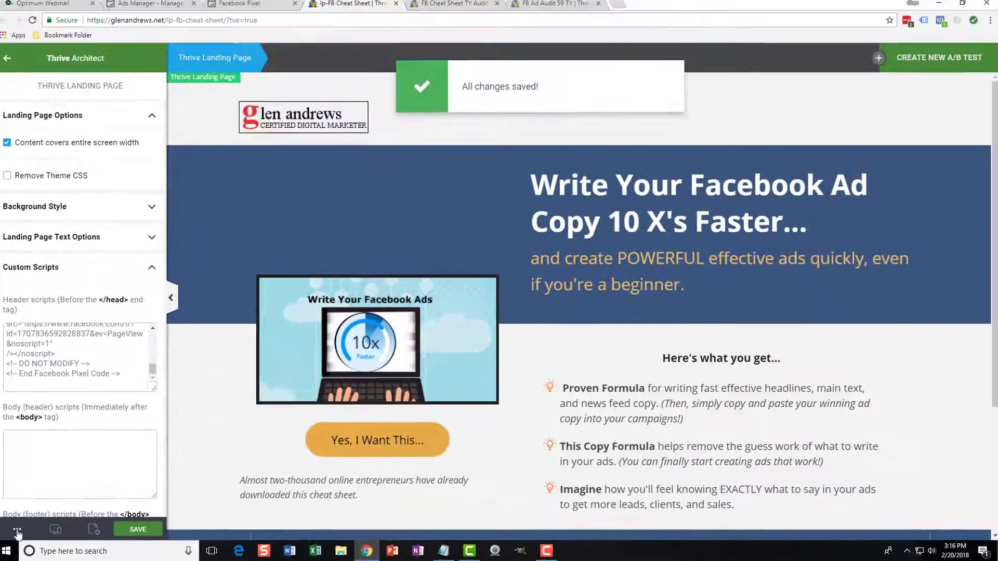
pyautogui.click(17, 531)
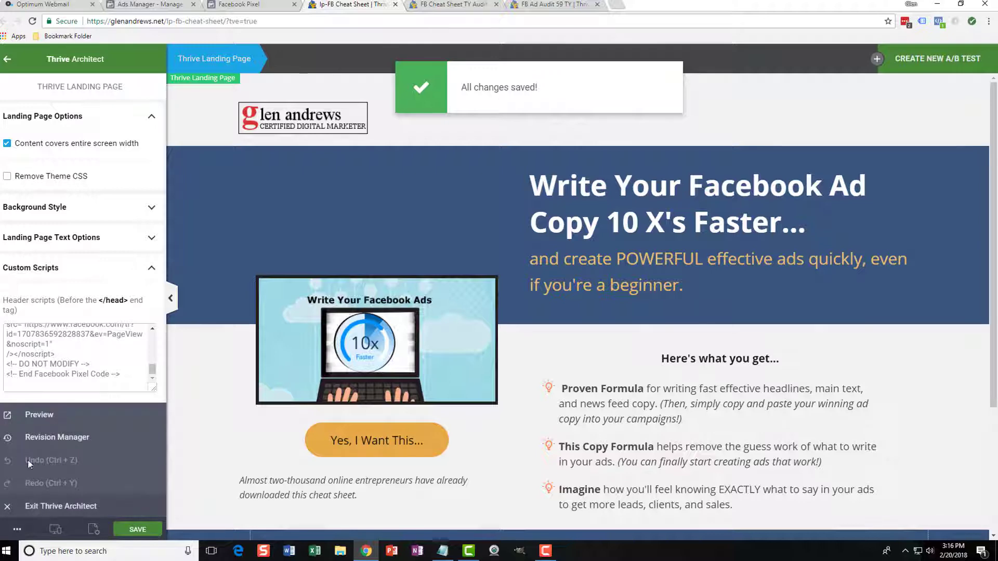
pyautogui.click(33, 416)
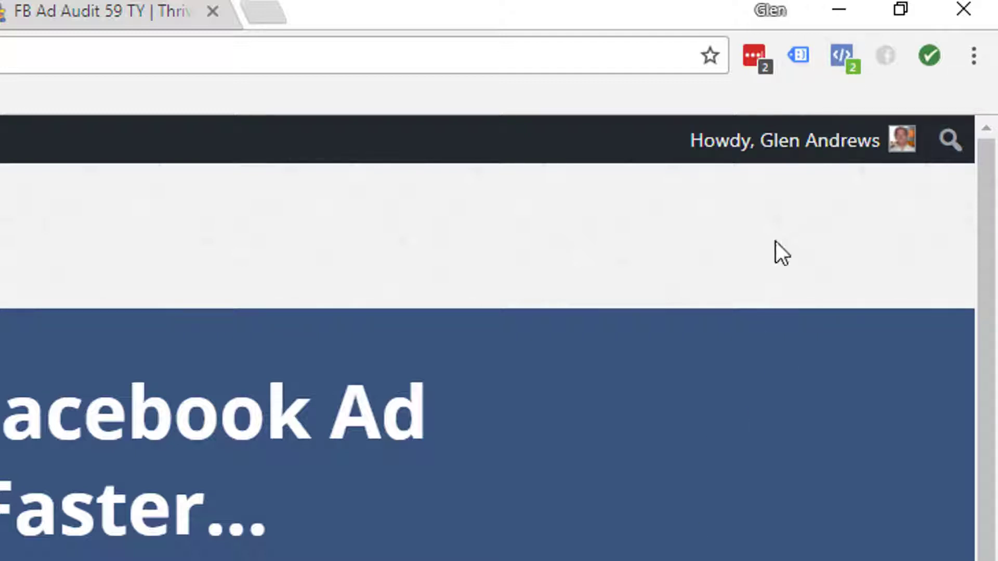
# Check the previewed landing page's PageView and Microdata events with Facebook Pixel Helper, and close the helper
pyautogui.click(842, 55)
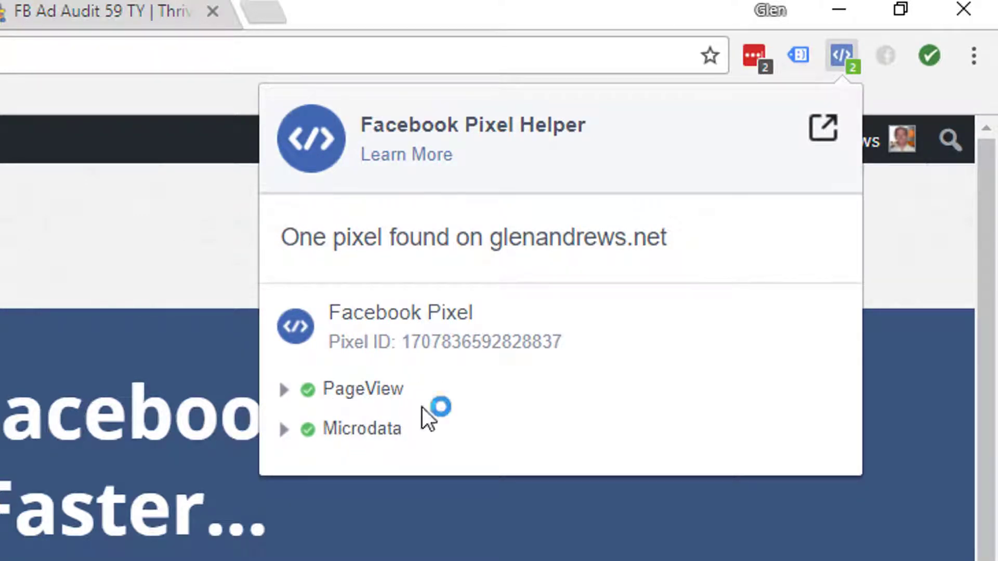
pyautogui.click(355, 443)
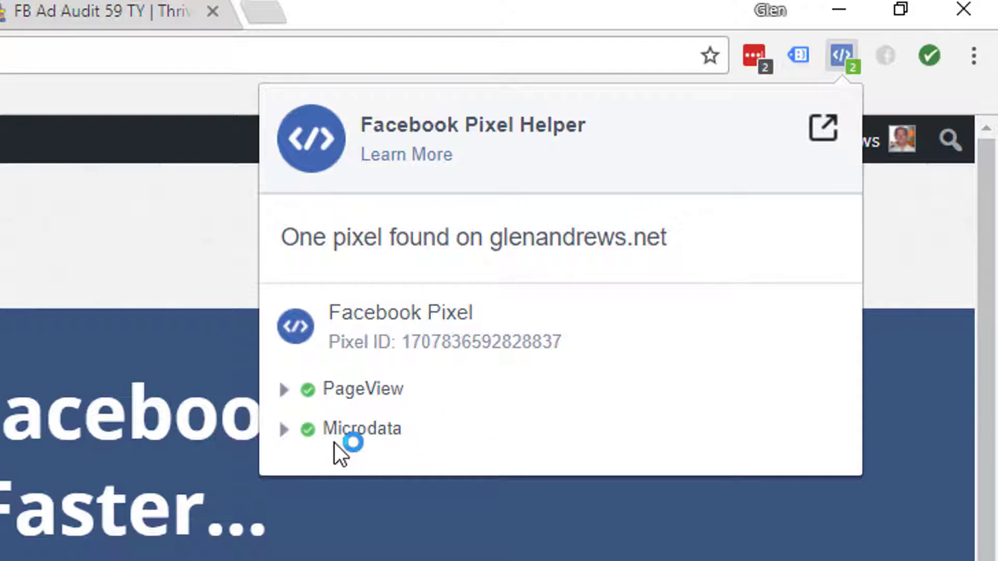
pyautogui.click(873, 87)
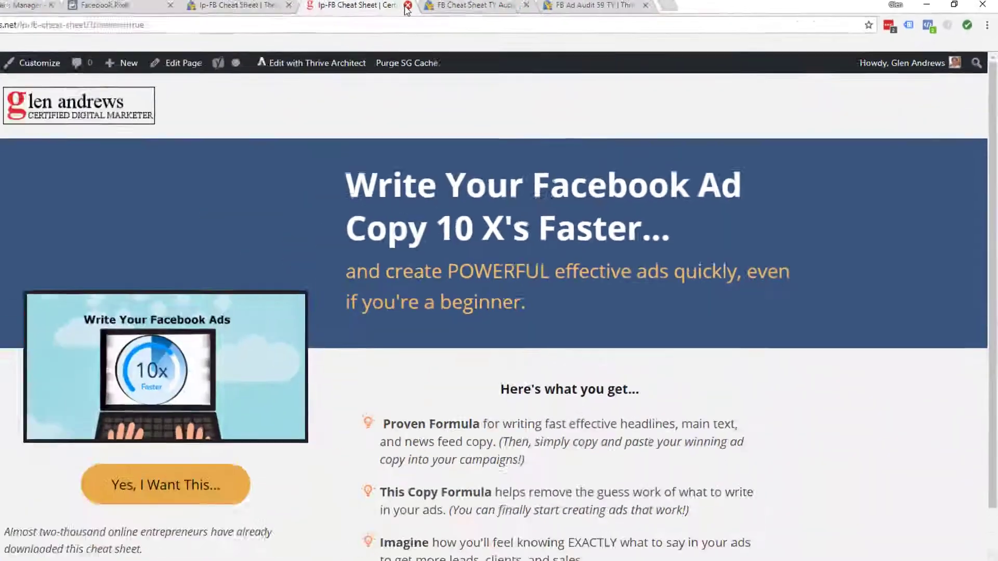
# Close the landing page preview and advance the Facebook pixel's code installation to the stage for adding events
pyautogui.click(407, 7)
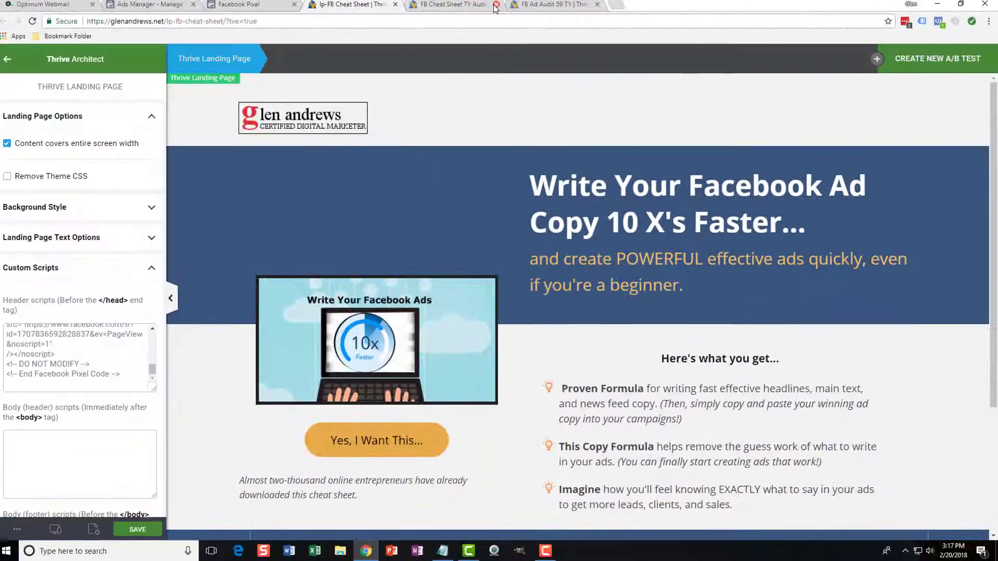
pyautogui.click(255, 3)
pyautogui.click(435, 227)
pyautogui.click(646, 460)
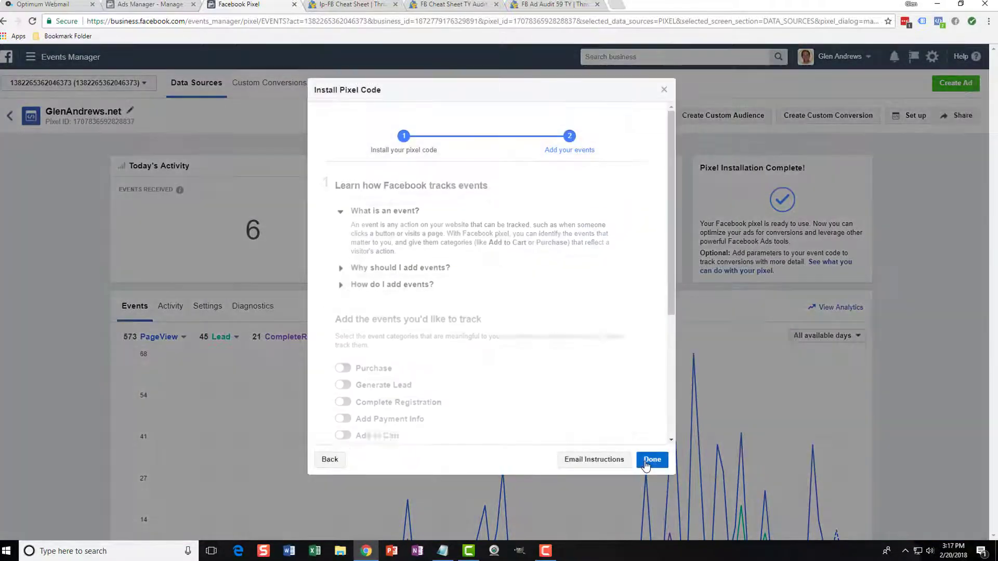
# Enable the Generate Lead event for tracking on page load and copy its event code
pyautogui.moveTo(671, 283); pyautogui.dragTo(666, 354)
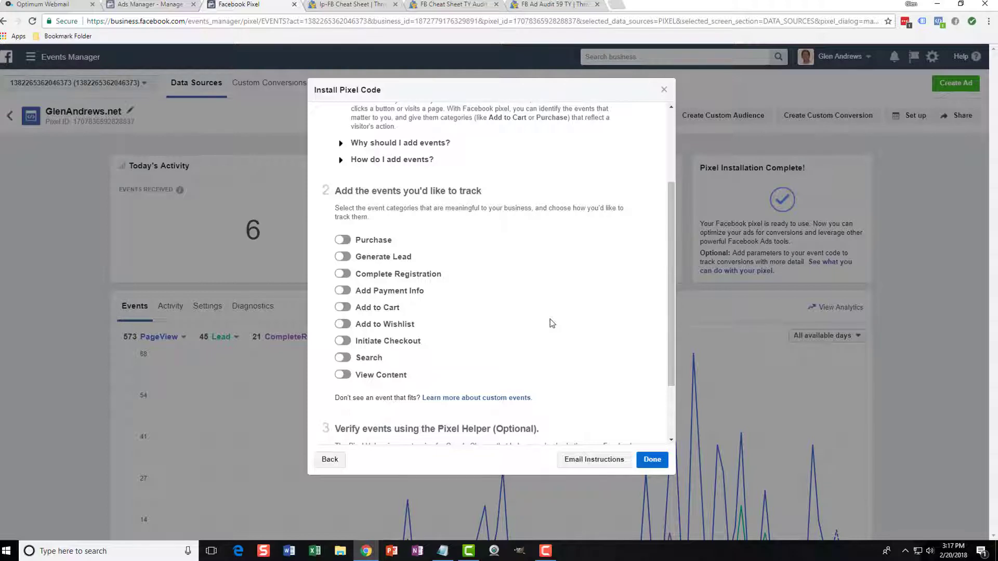
pyautogui.click(341, 260)
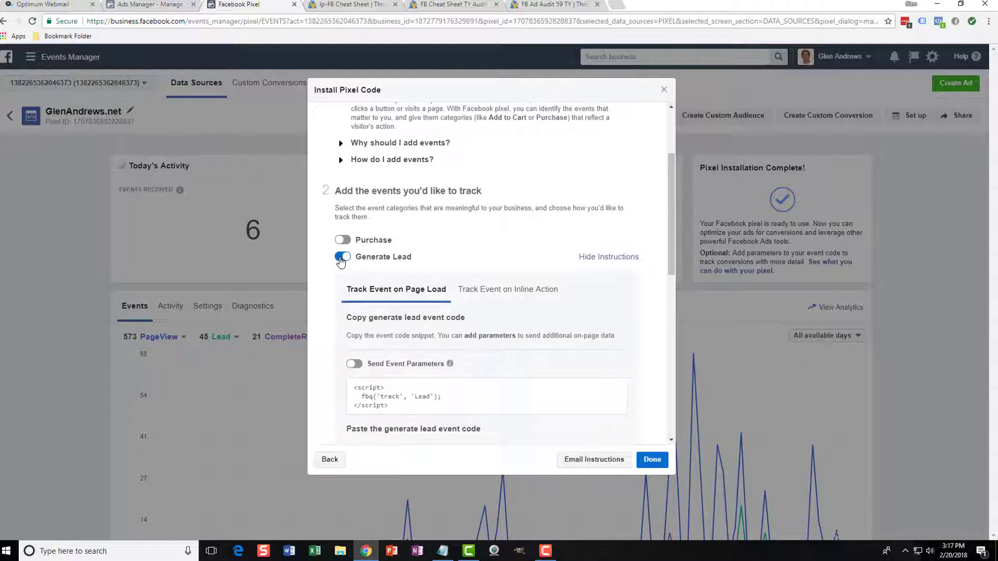
pyautogui.click(397, 406)
# Switch to Notepad, paste the Lead event code below the pixel base code, and remove the snippet's opening and closing script tags
pyautogui.click(442, 550)
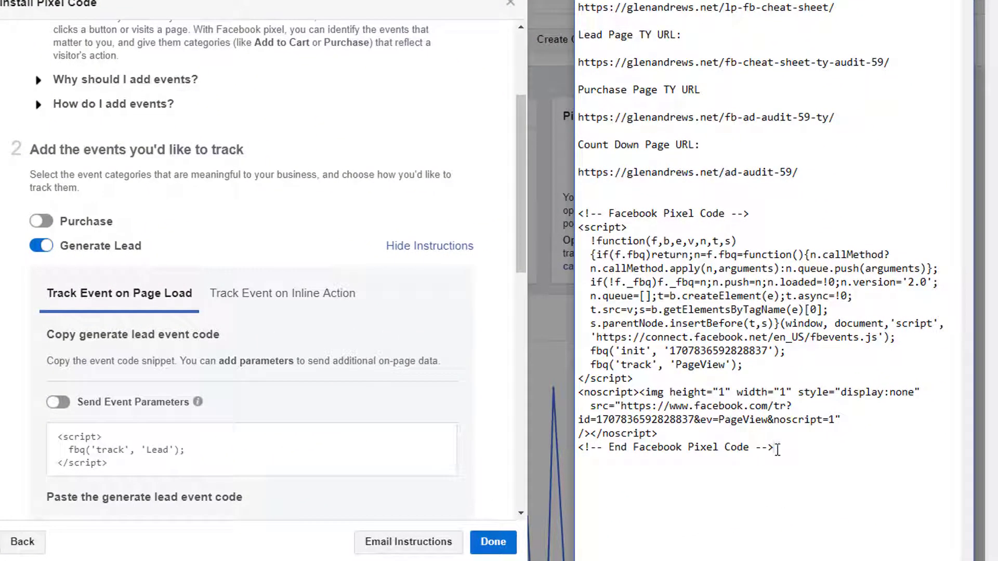
pyautogui.click(637, 475)
pyautogui.rightClick(621, 475)
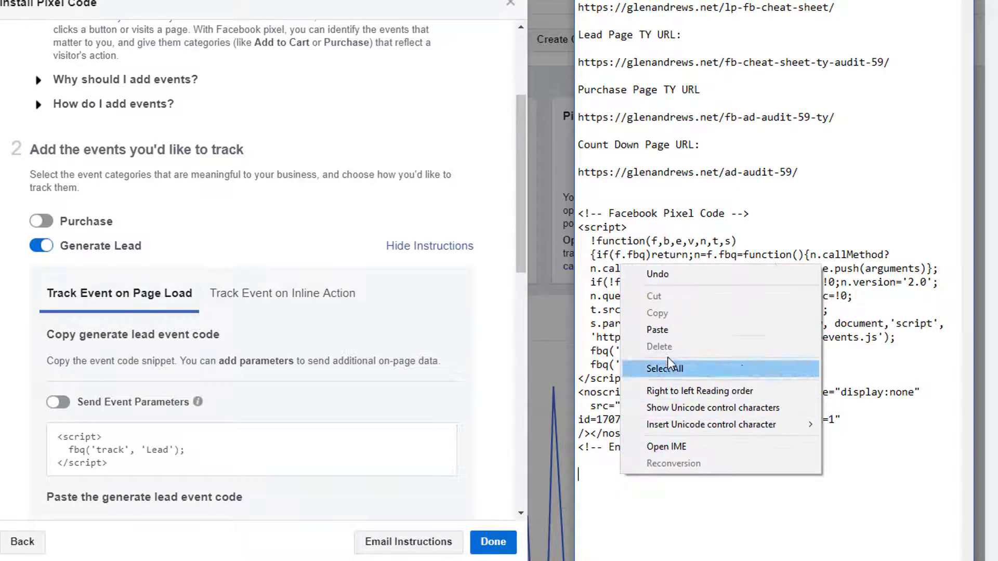
pyautogui.click(663, 329)
pyautogui.moveTo(636, 503); pyautogui.dragTo(574, 505)
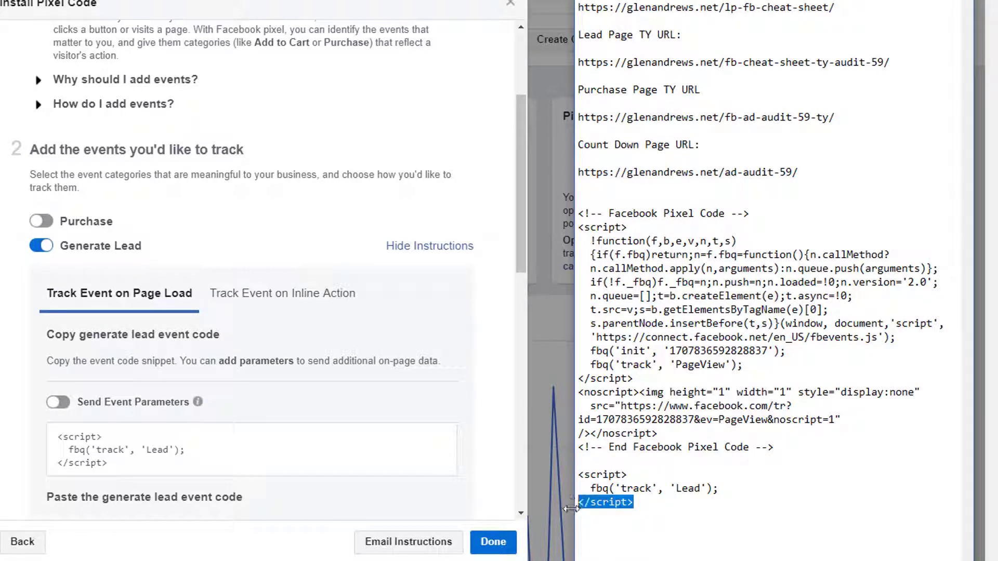
pyautogui.press('Delete')
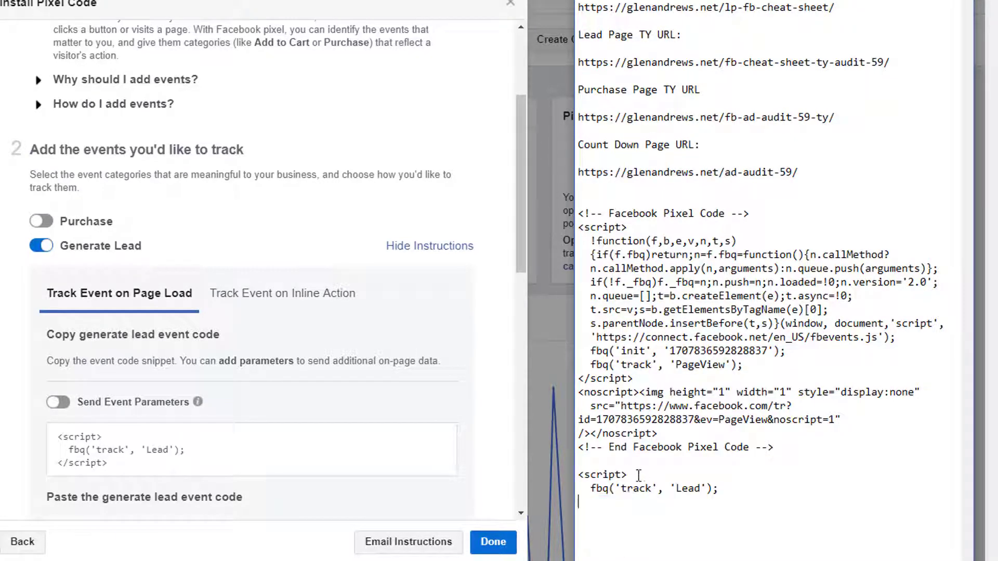
pyautogui.moveTo(639, 475); pyautogui.dragTo(575, 474)
pyautogui.press('Delete')
# Copy the fbq('track', 'Lead'); line and insert it on a new line directly under the PageView track line in the base code
pyautogui.moveTo(724, 489); pyautogui.dragTo(591, 488)
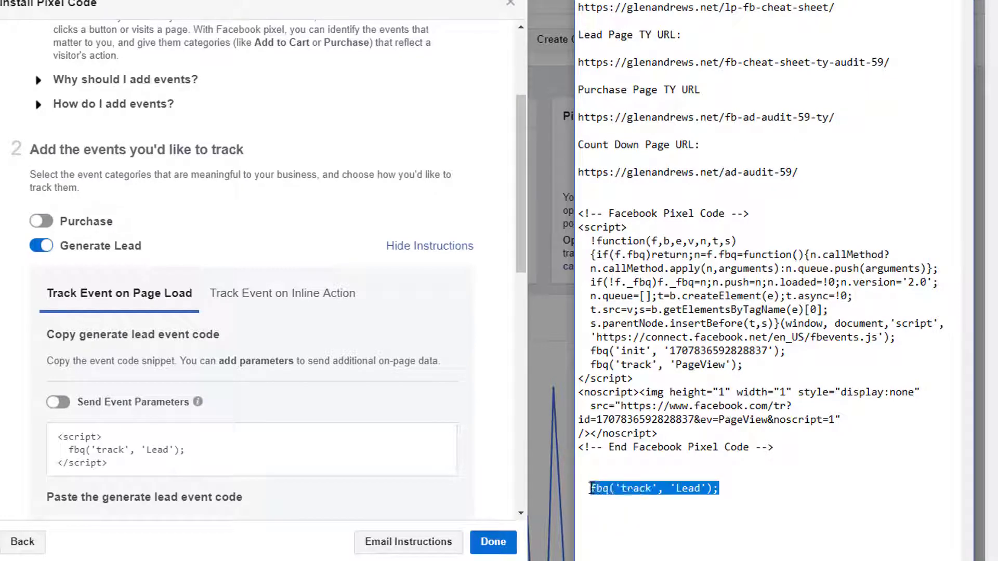
pyautogui.rightClick(611, 487)
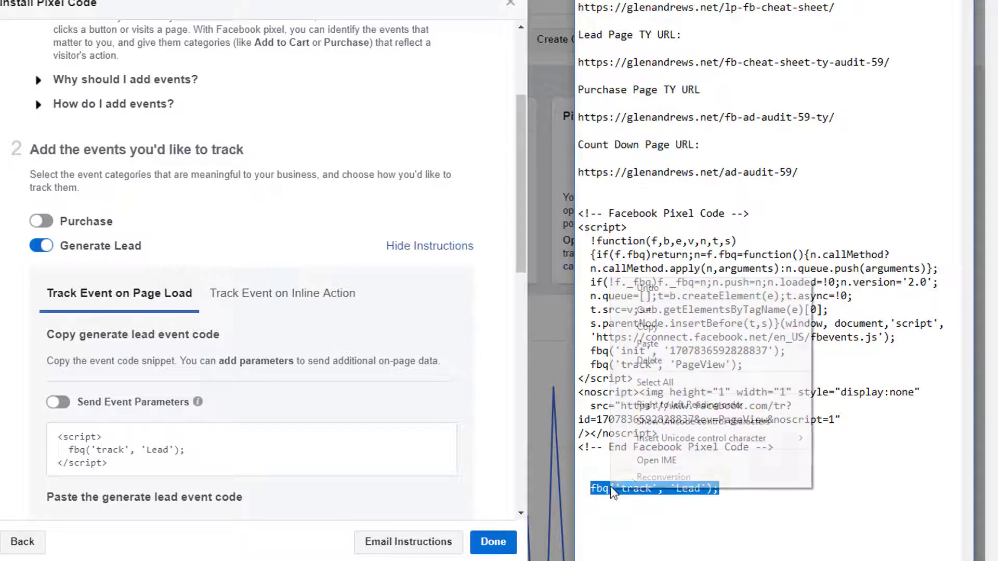
pyautogui.click(659, 329)
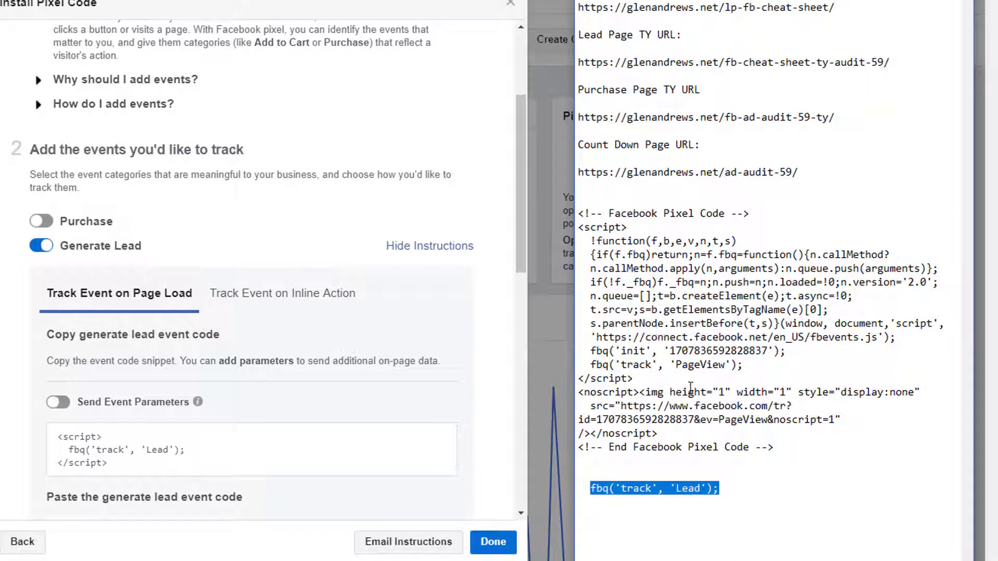
pyautogui.click(743, 366)
pyautogui.press('Return')
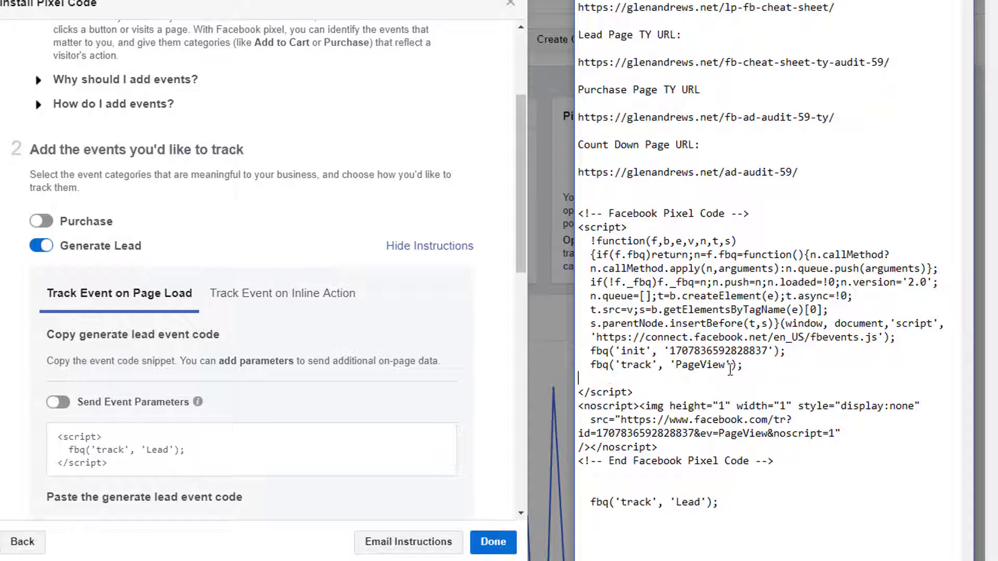
pyautogui.rightClick(597, 379)
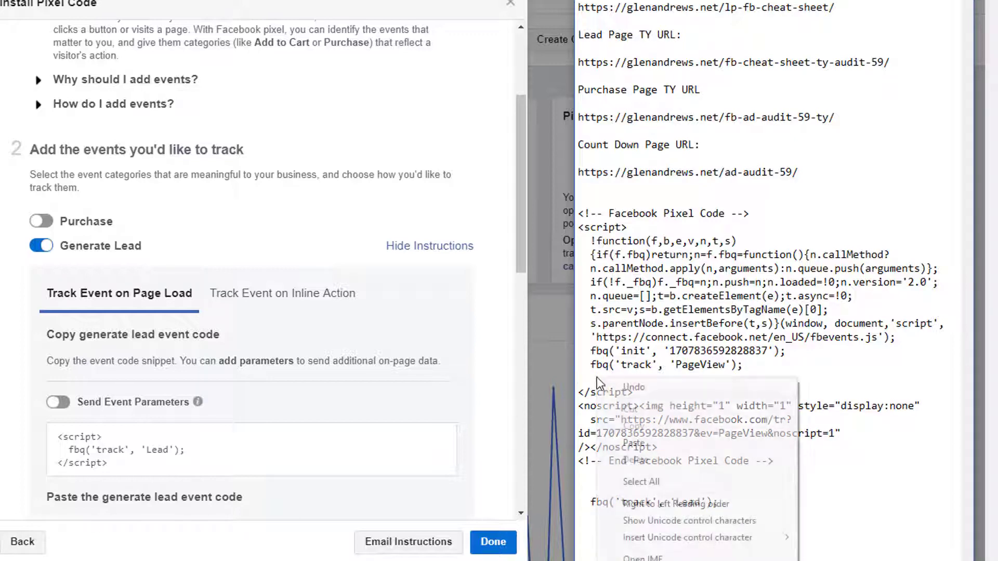
pyautogui.click(623, 443)
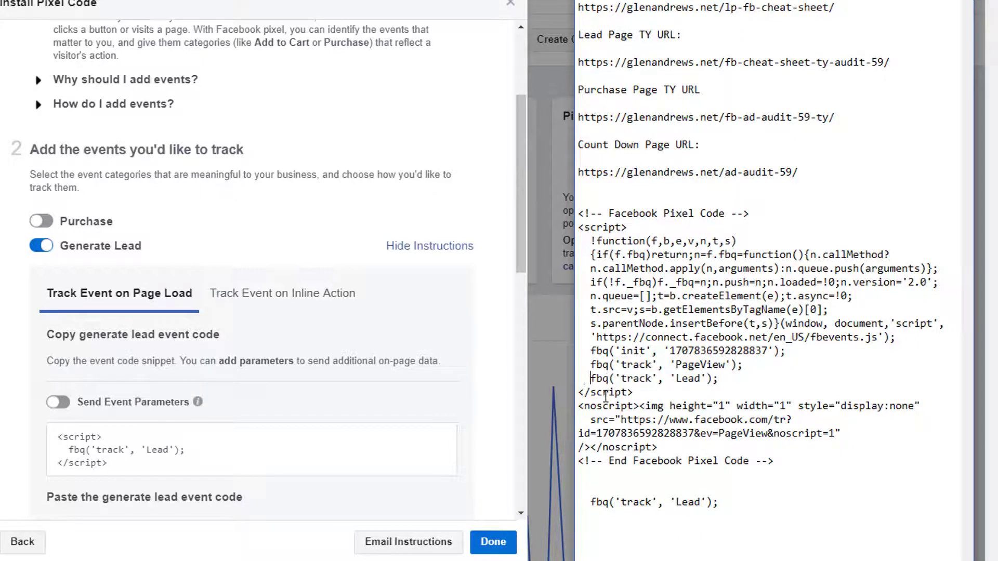
# Copy the whole Facebook pixel code, including the Lead line, from its opening comment to its end comment
pyautogui.click(778, 461)
pyautogui.moveTo(777, 461); pyautogui.dragTo(579, 213)
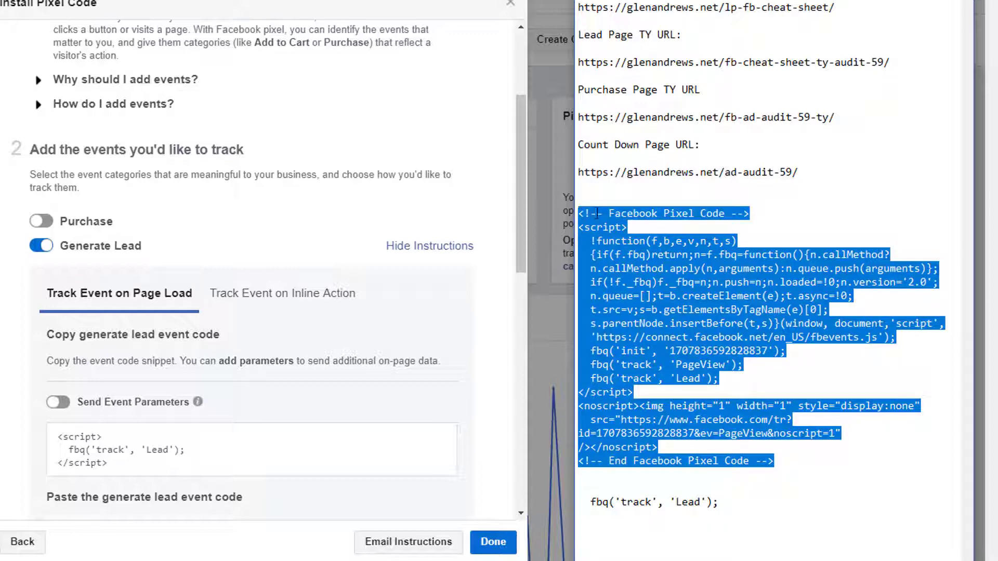
pyautogui.rightClick(597, 213)
pyautogui.click(622, 263)
# Switch to Thrive Architect, open the cheat sheet thank-you page's landing page settings, and examine the PageView and Lead track lines in the header scripts
pyautogui.hotkey('alt', 'Tab')
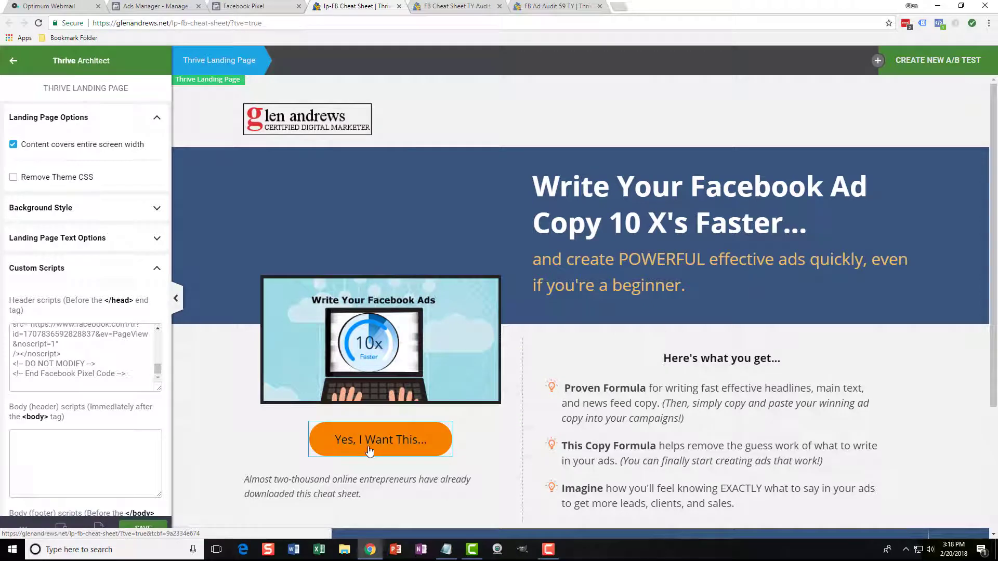
pyautogui.click(458, 8)
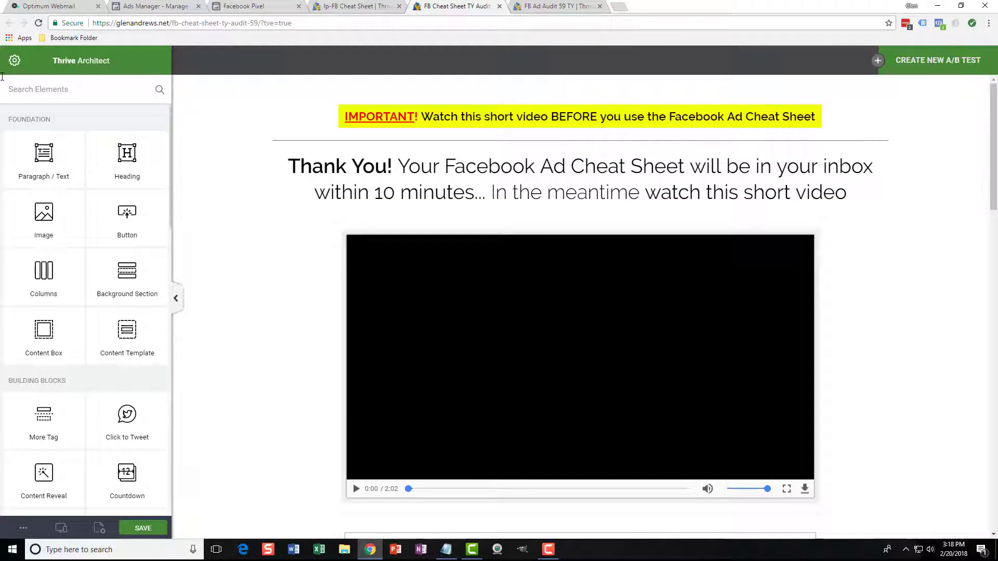
pyautogui.click(14, 62)
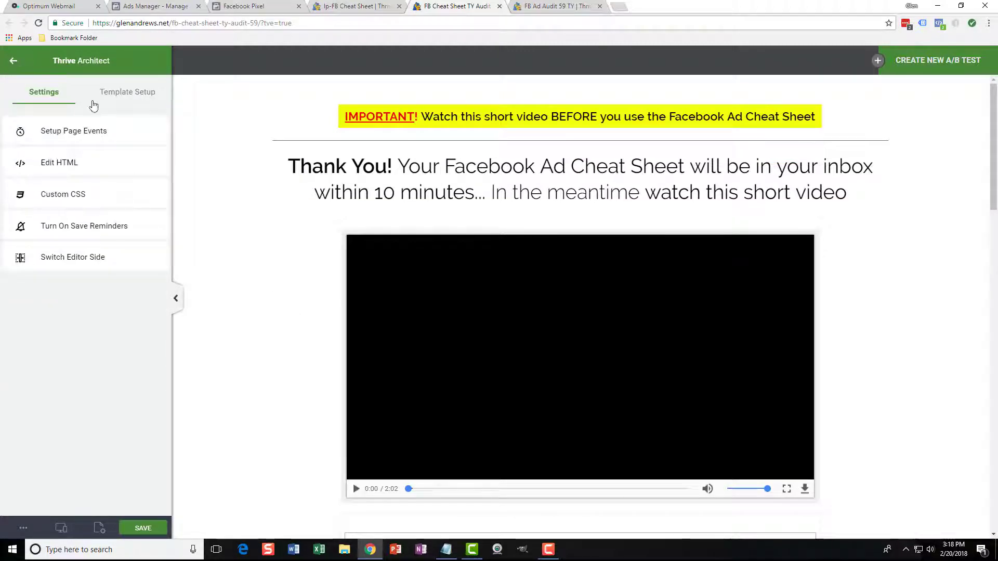
pyautogui.click(126, 98)
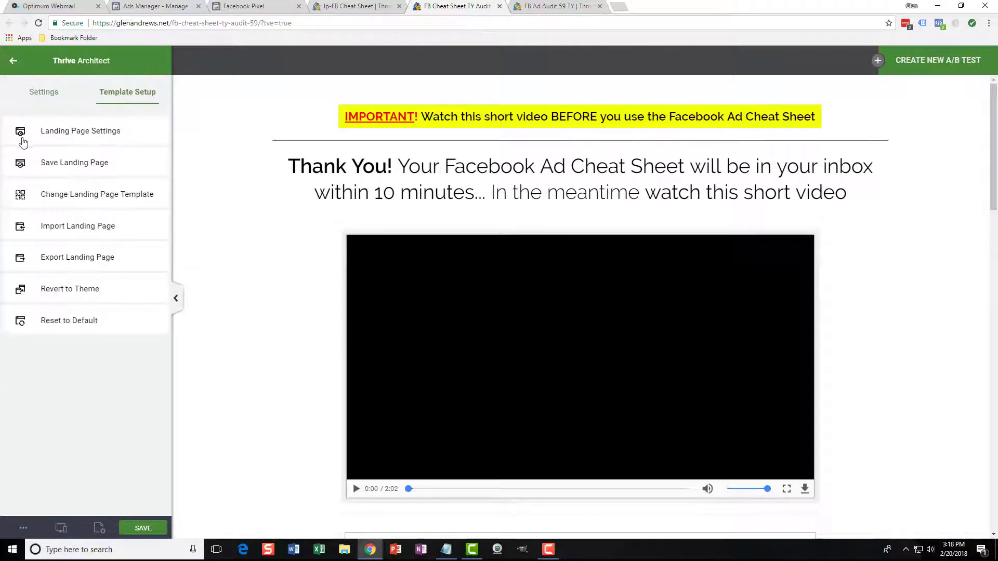
pyautogui.click(61, 133)
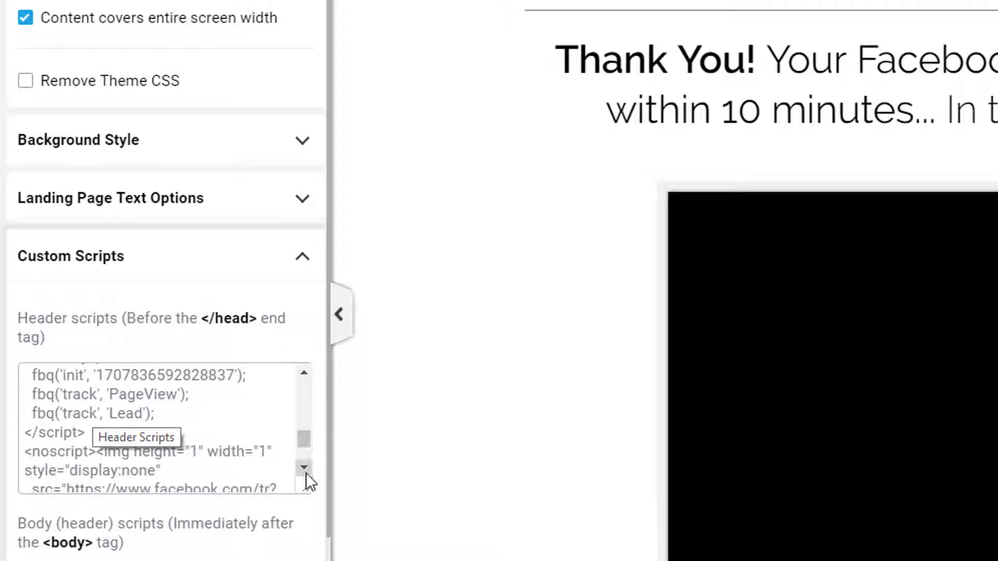
pyautogui.moveTo(166, 418); pyautogui.dragTo(30, 400)
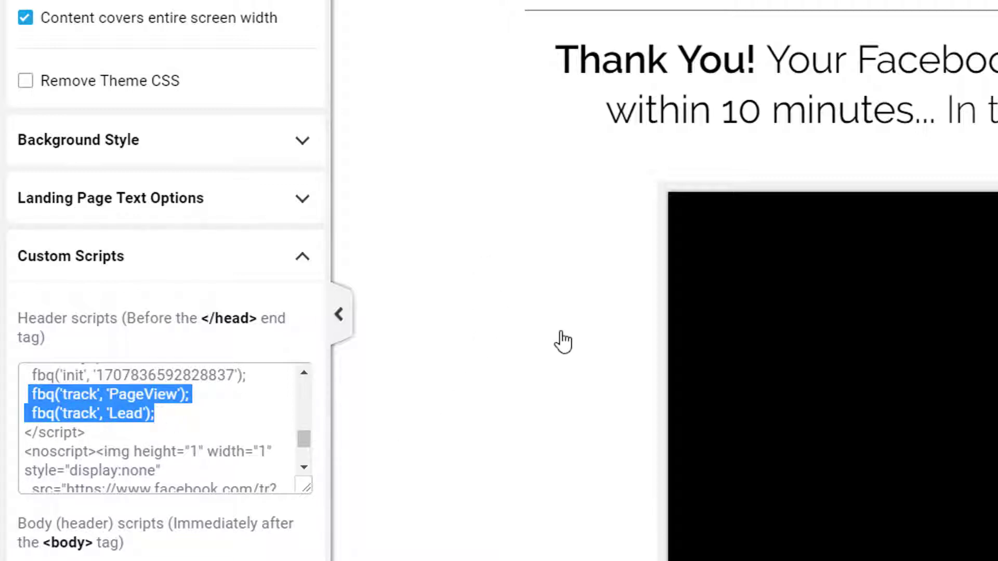
pyautogui.click(163, 416)
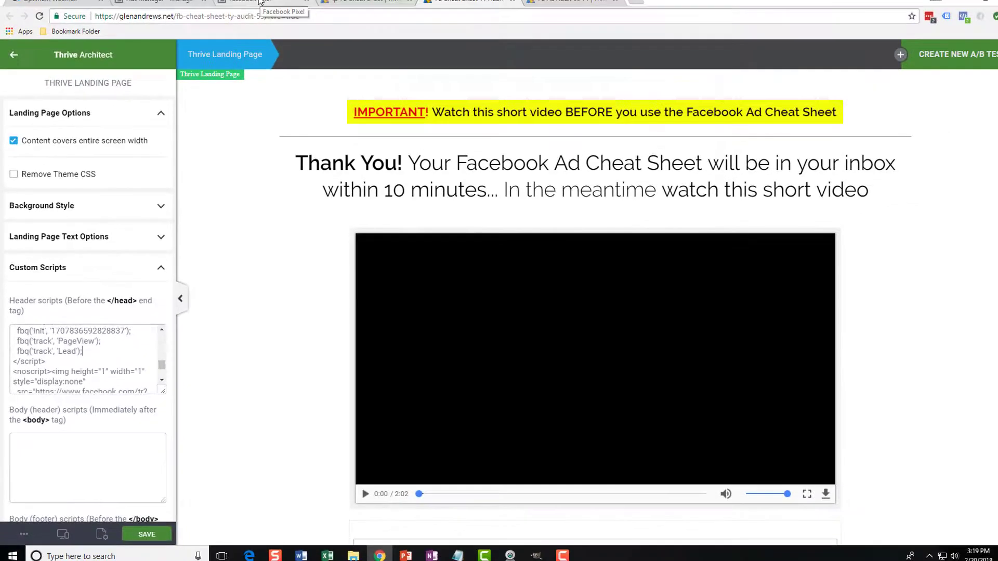
# Return to the Facebook pixel's event setup, turn off Generate Lead and turn on Purchase
pyautogui.click(259, 2)
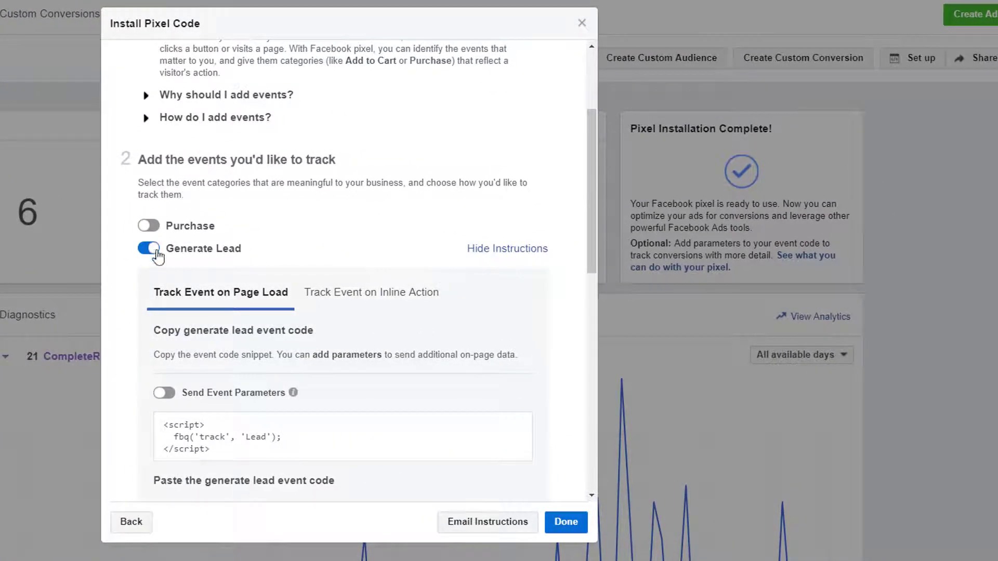
pyautogui.click(157, 254)
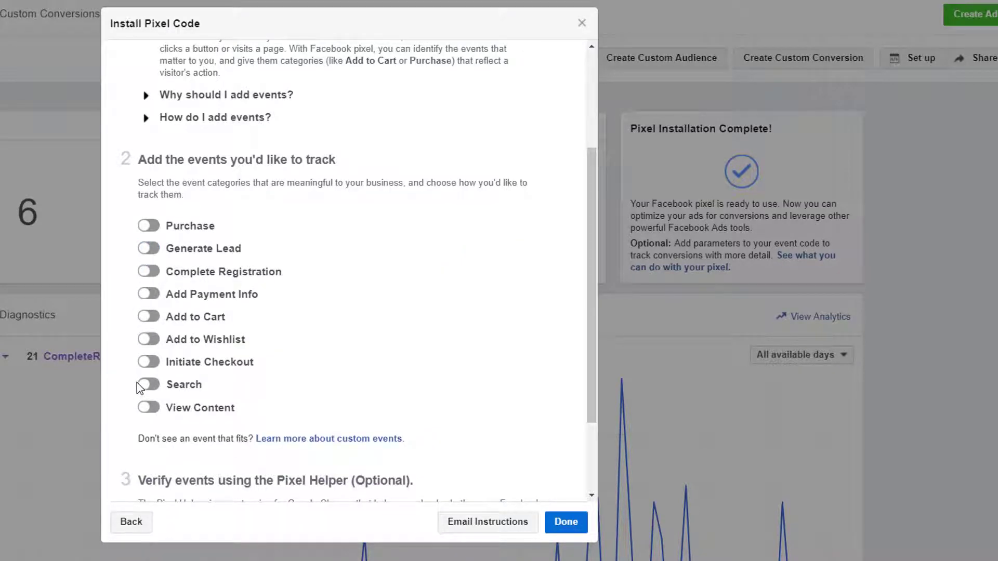
pyautogui.click(148, 225)
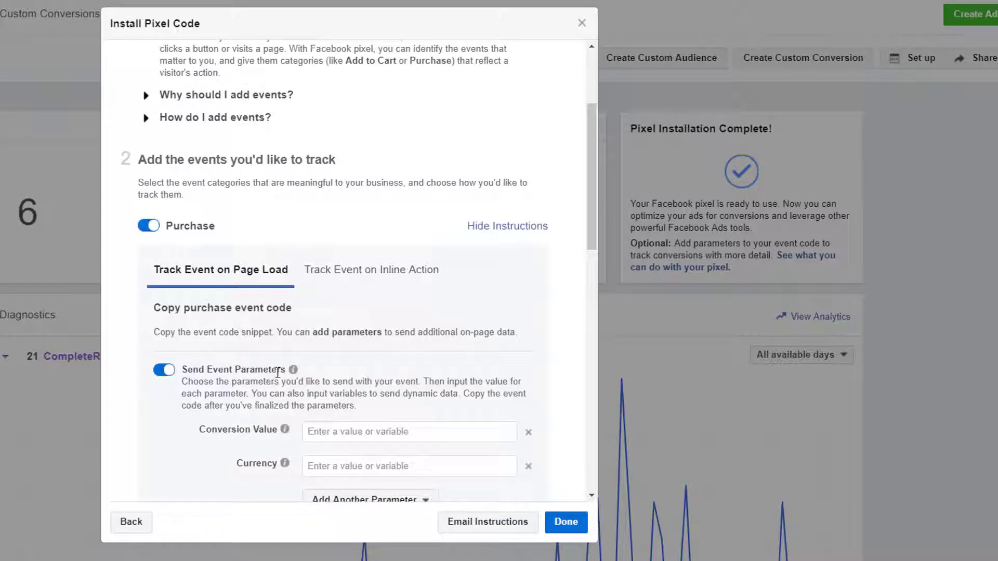
# Set the Purchase event's conversion value to 59.00 and its currency to USD
pyautogui.scroll(-3, 265, 366)
pyautogui.scroll(-3, 208, 263)
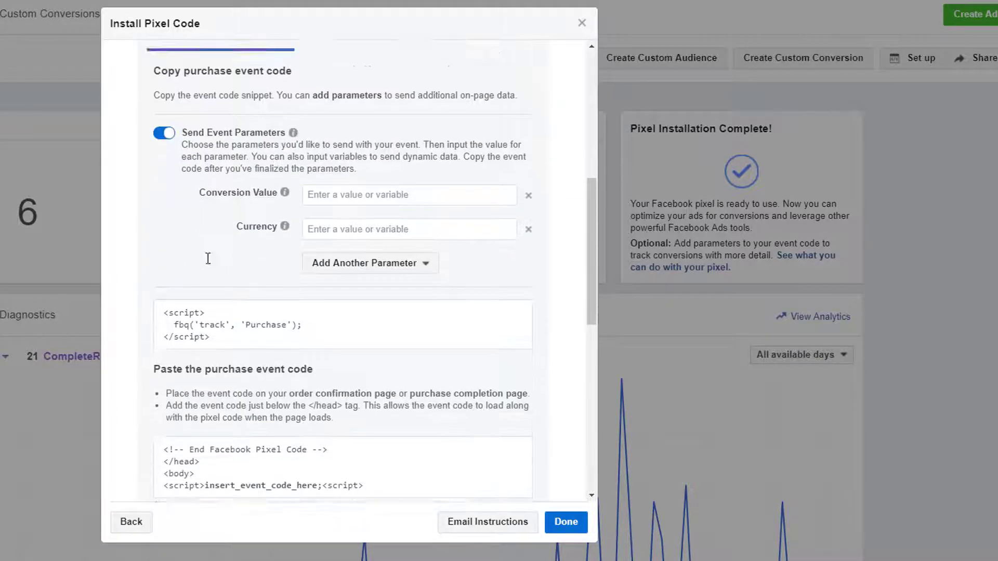
pyautogui.scroll(3, 208, 262)
pyautogui.scroll(-3, 207, 265)
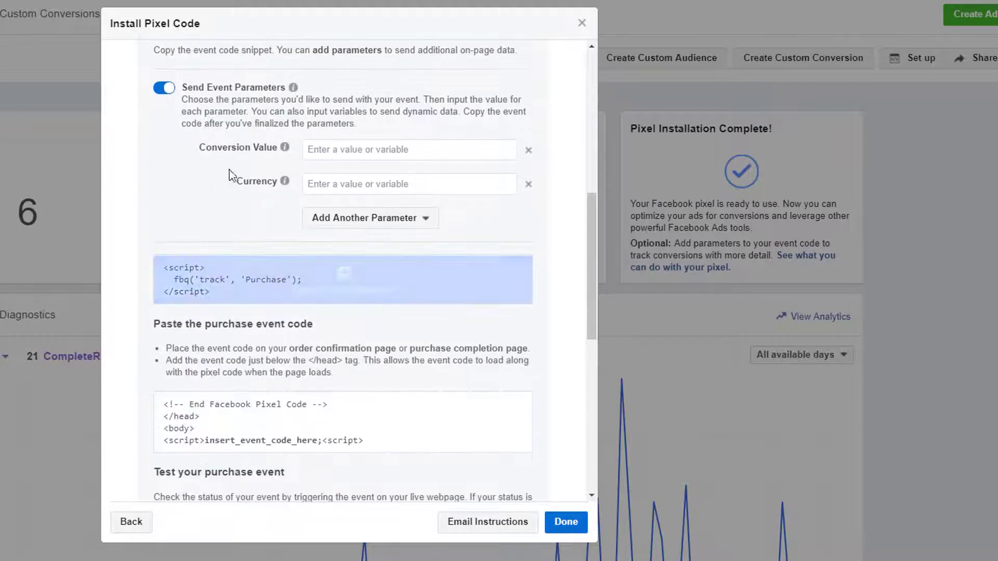
pyautogui.click(331, 151)
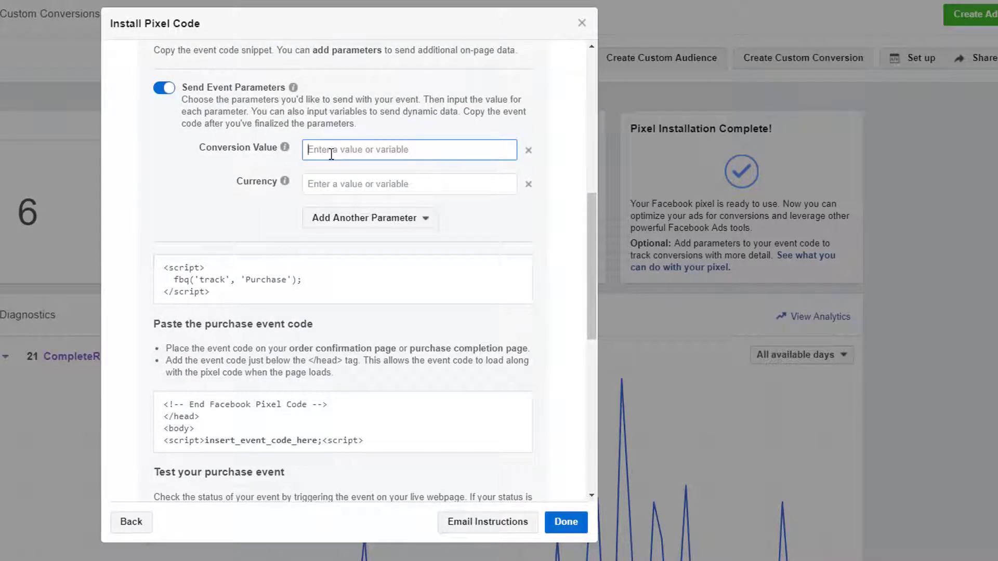
pyautogui.write('59.00')
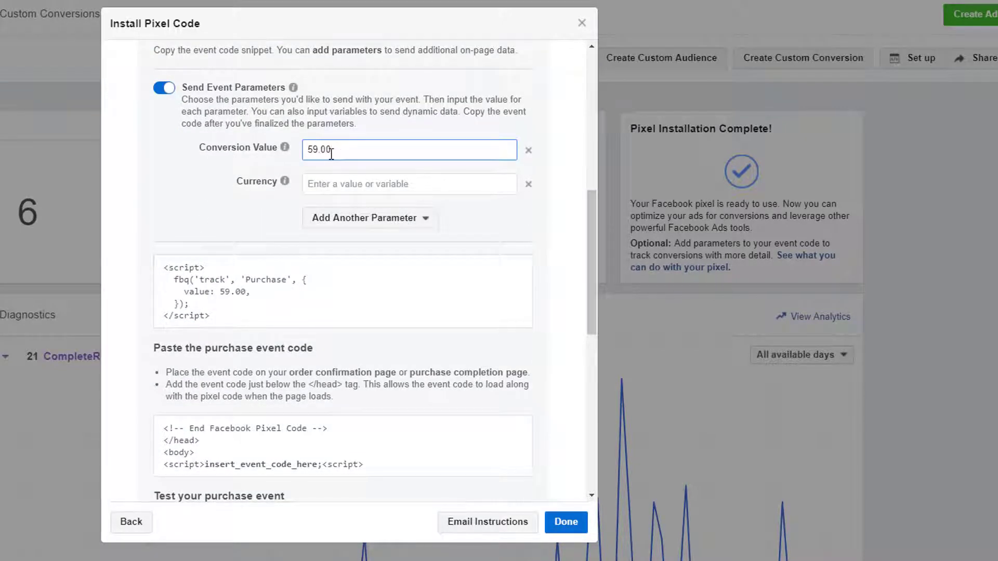
pyautogui.click(318, 184)
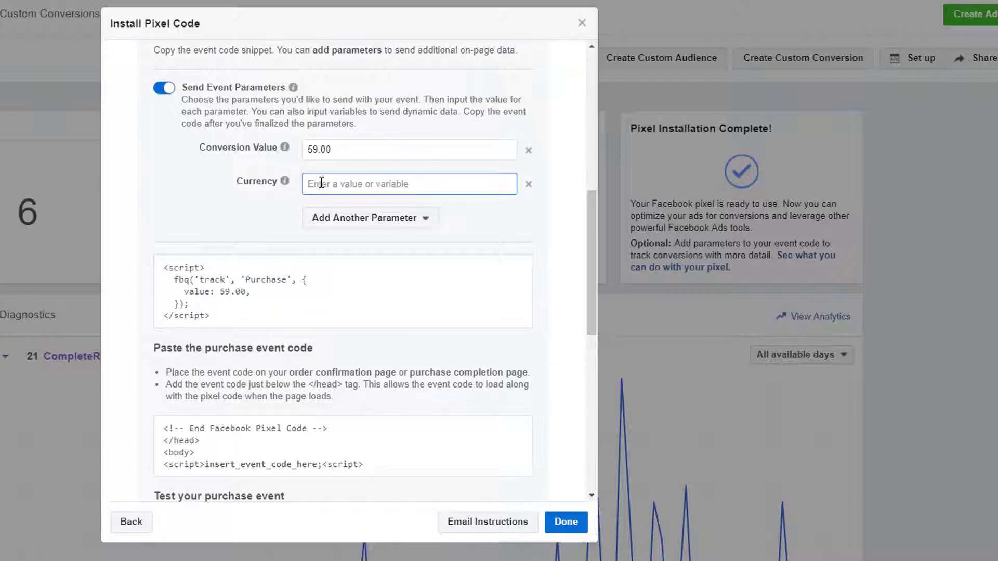
pyautogui.write('USD')
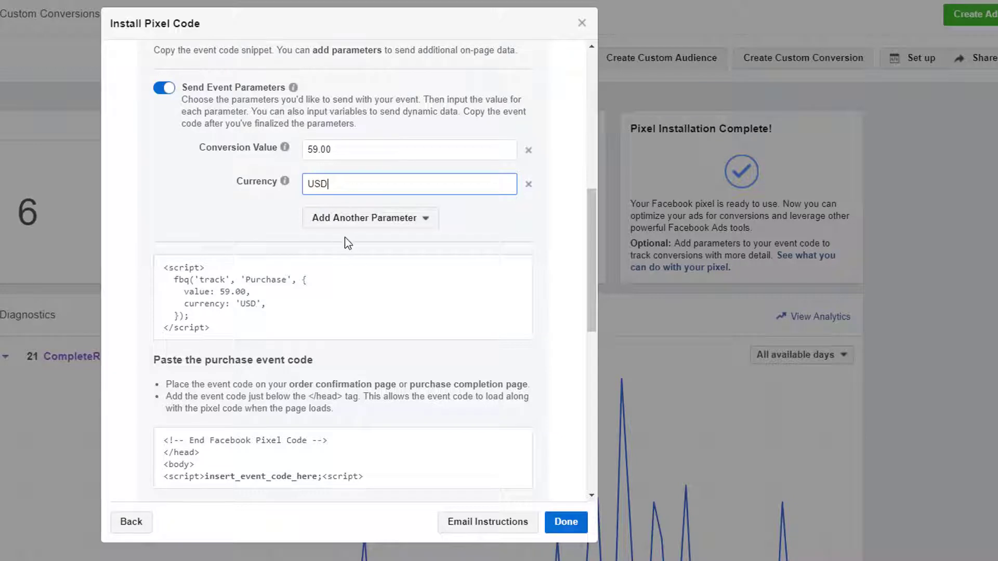
# Check the additional parameters offered for the Purchase event without adding any, and copy the purchase event code
pyautogui.click(345, 219)
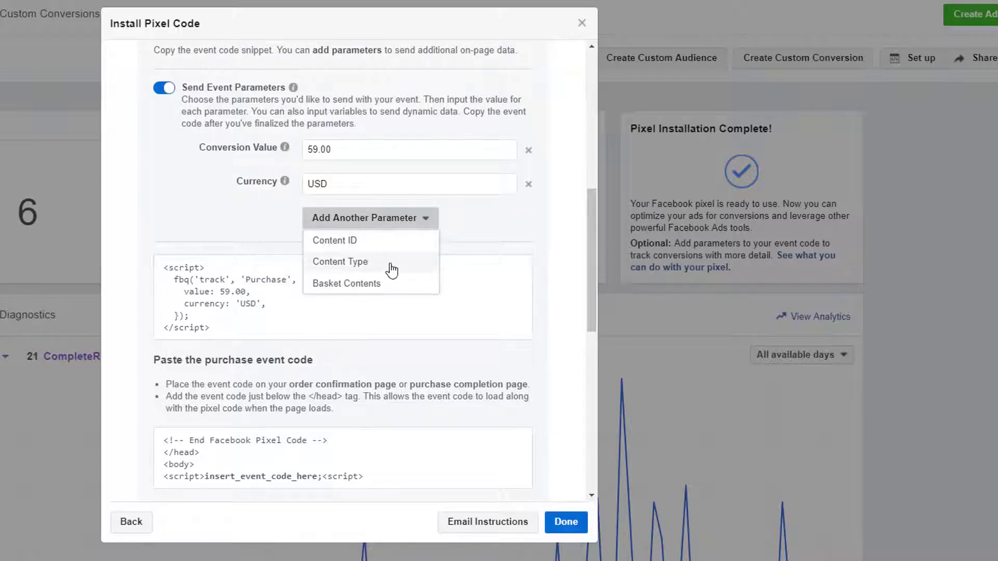
pyautogui.click(214, 229)
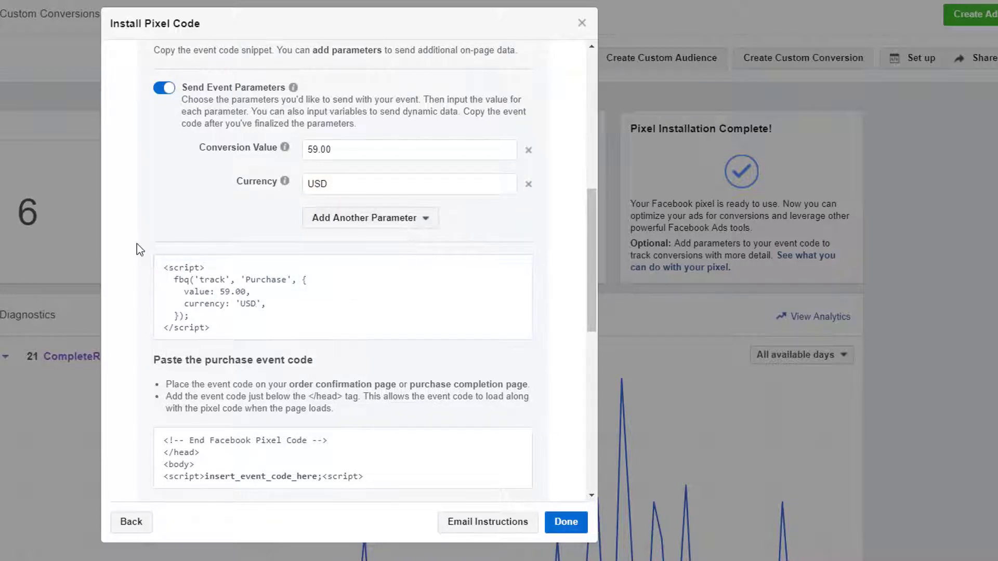
pyautogui.moveTo(213, 321)
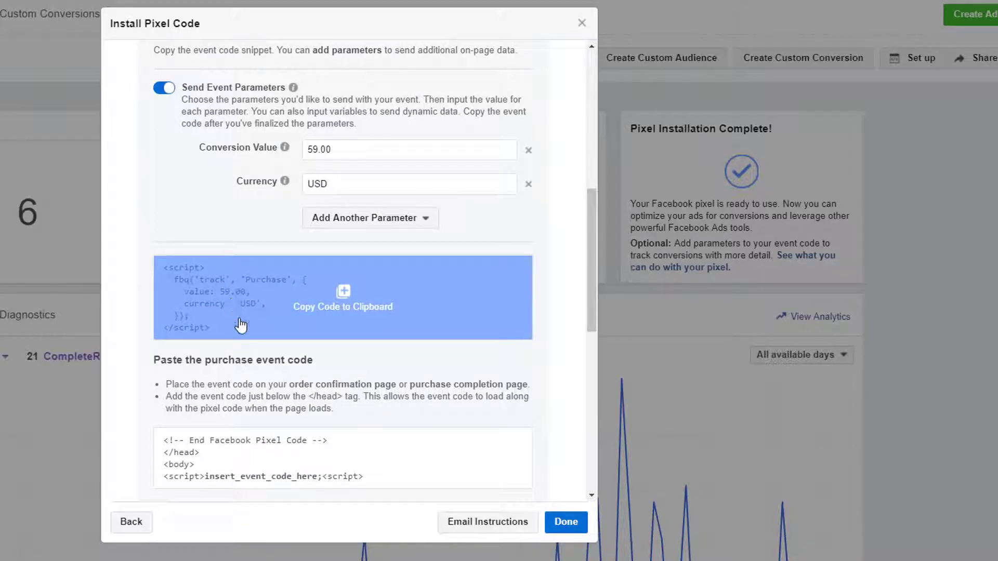
pyautogui.click(239, 303)
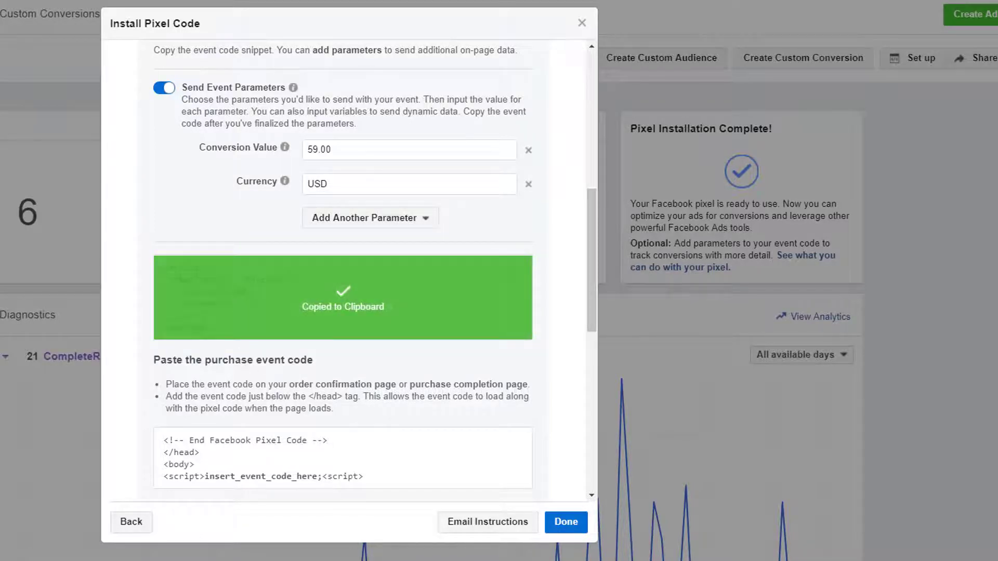
# Switch to Notepad and replace the separate Lead track line below the pixel code with the copied purchase event code
pyautogui.click(345, 560)
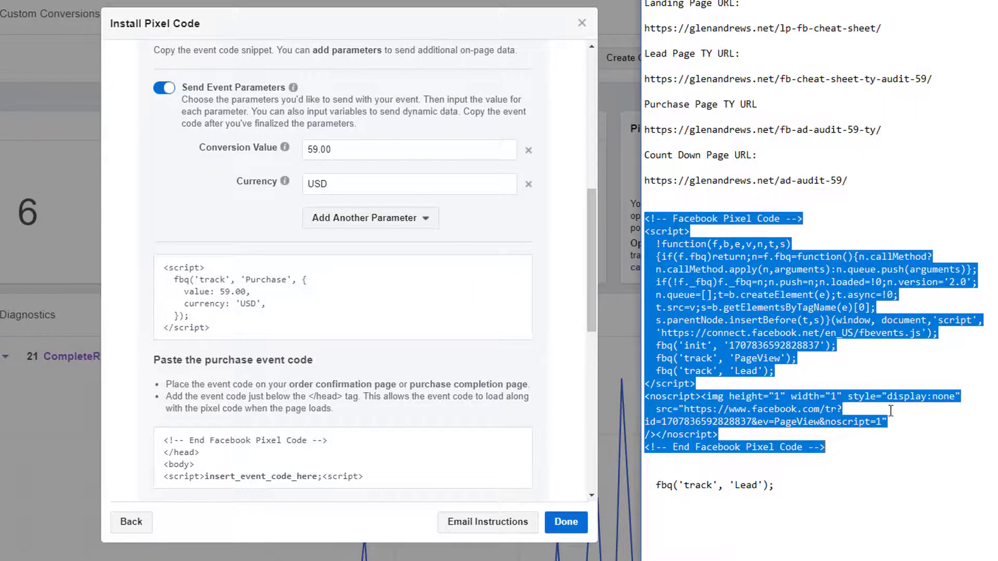
pyautogui.moveTo(774, 485); pyautogui.dragTo(645, 490)
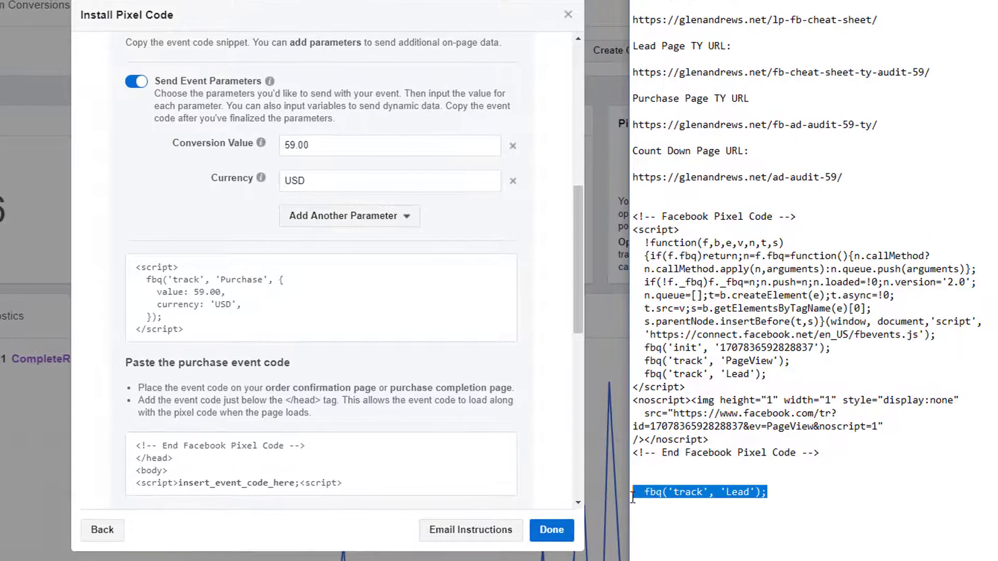
pyautogui.press('Delete')
pyautogui.rightClick(656, 495)
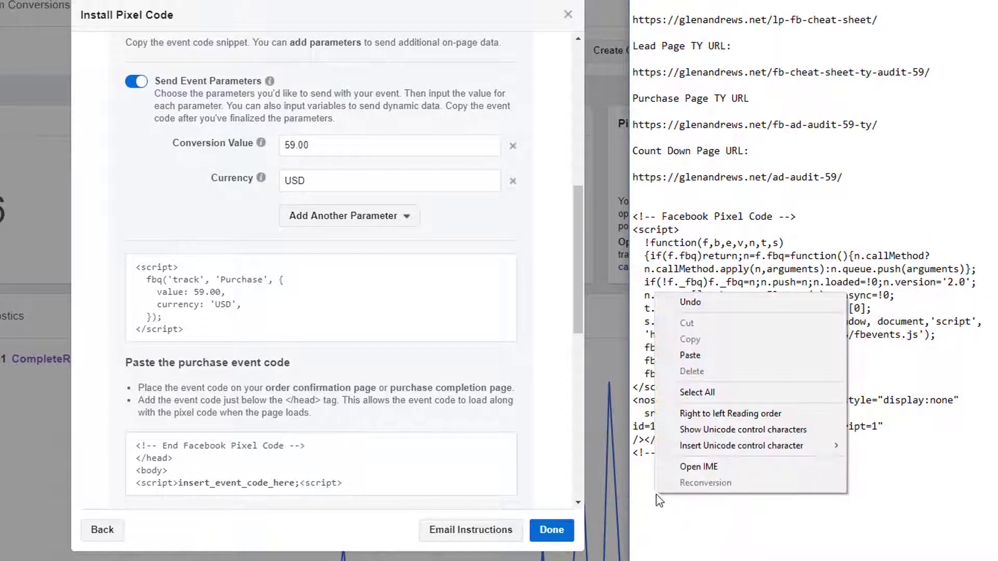
pyautogui.click(678, 355)
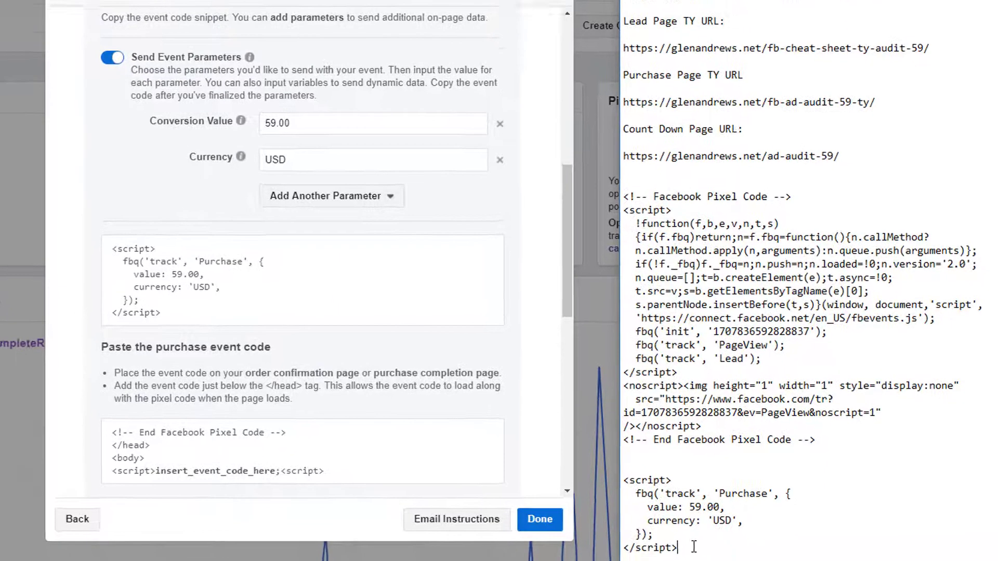
# Remove the opening and closing script tags from around the purchase event code in the notes
pyautogui.moveTo(701, 559); pyautogui.dragTo(633, 558)
pyautogui.press('Delete')
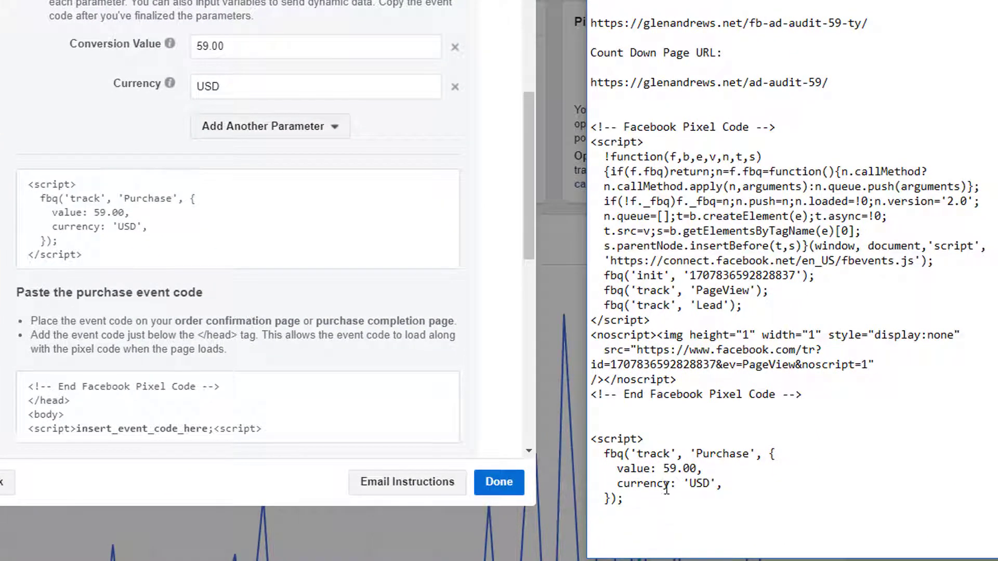
pyautogui.moveTo(655, 438); pyautogui.dragTo(591, 439)
pyautogui.press('Delete')
# Copy the Purchase track code and insert it on a new line below the Lead track line inside the pixel code
pyautogui.moveTo(624, 500); pyautogui.dragTo(598, 456)
pyautogui.rightClick(623, 461)
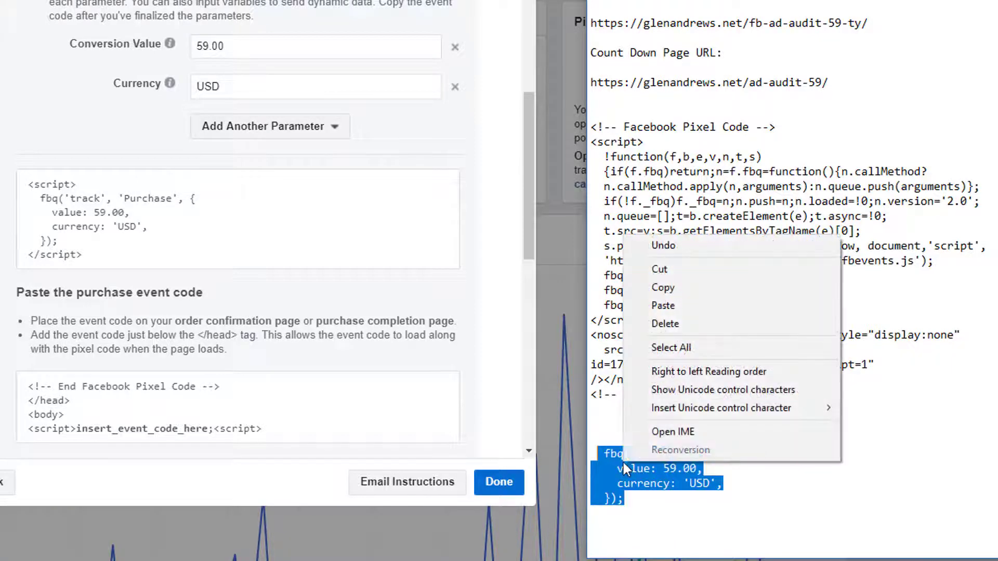
pyautogui.click(663, 288)
pyautogui.click(743, 306)
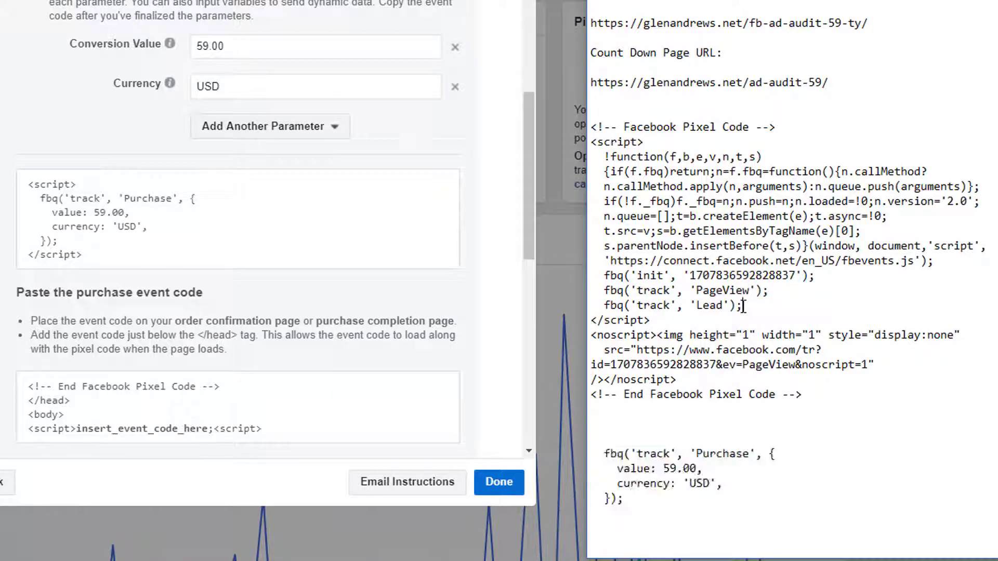
pyautogui.press('Return')
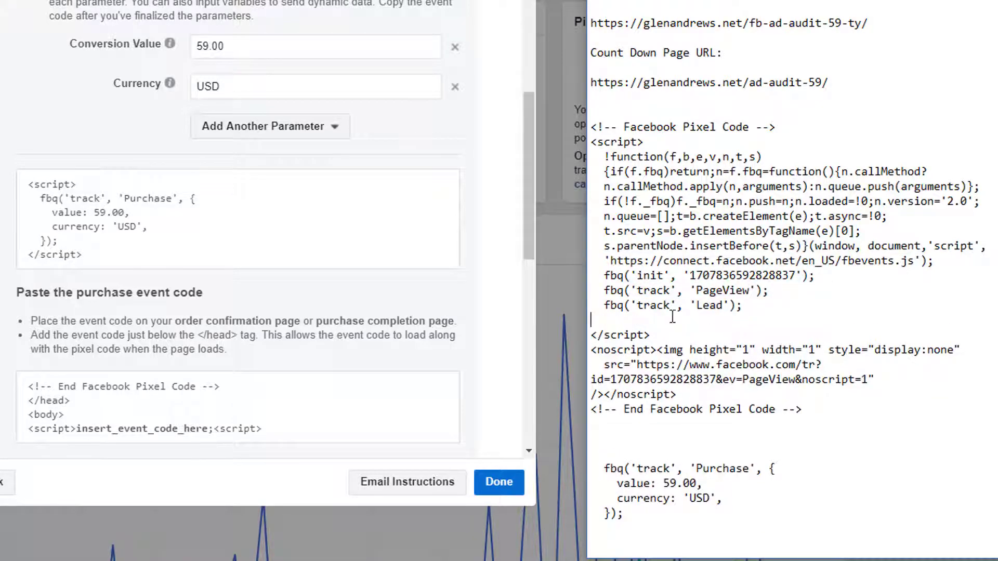
pyautogui.rightClick(621, 321)
pyautogui.click(638, 390)
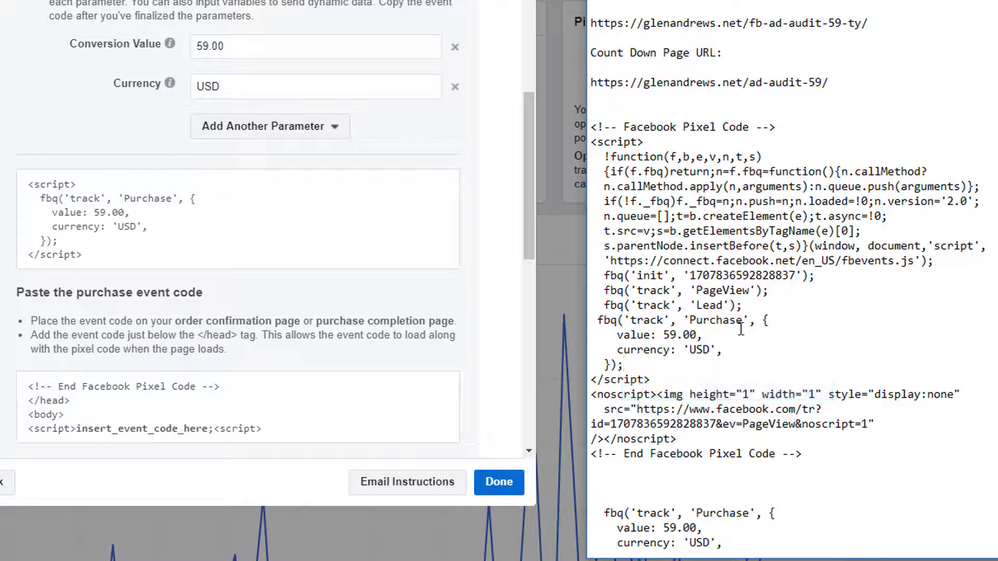
# Delete the Lead track line from the pixel code so the Purchase code directly follows the PageView line
pyautogui.moveTo(742, 307); pyautogui.dragTo(609, 308)
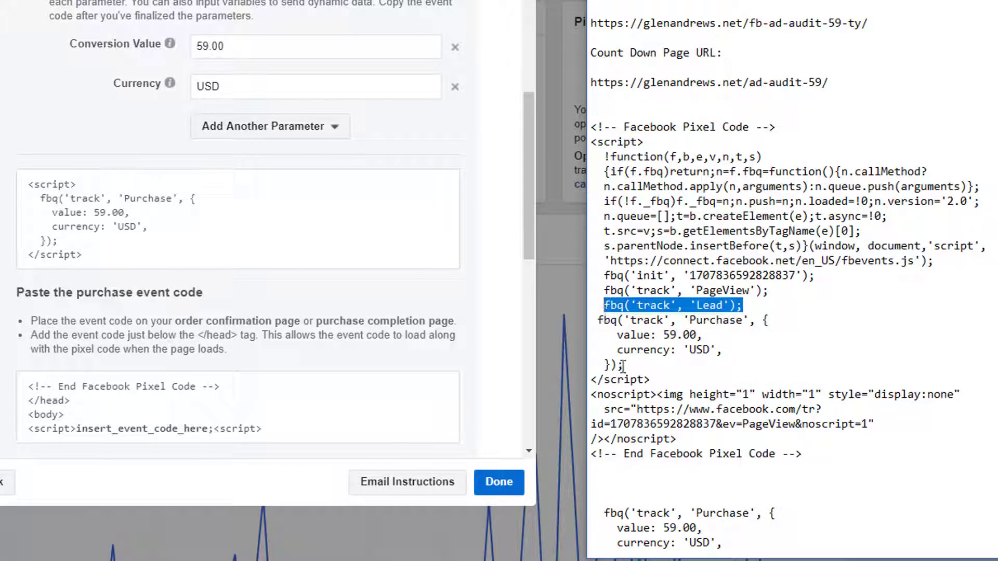
pyautogui.press('Delete')
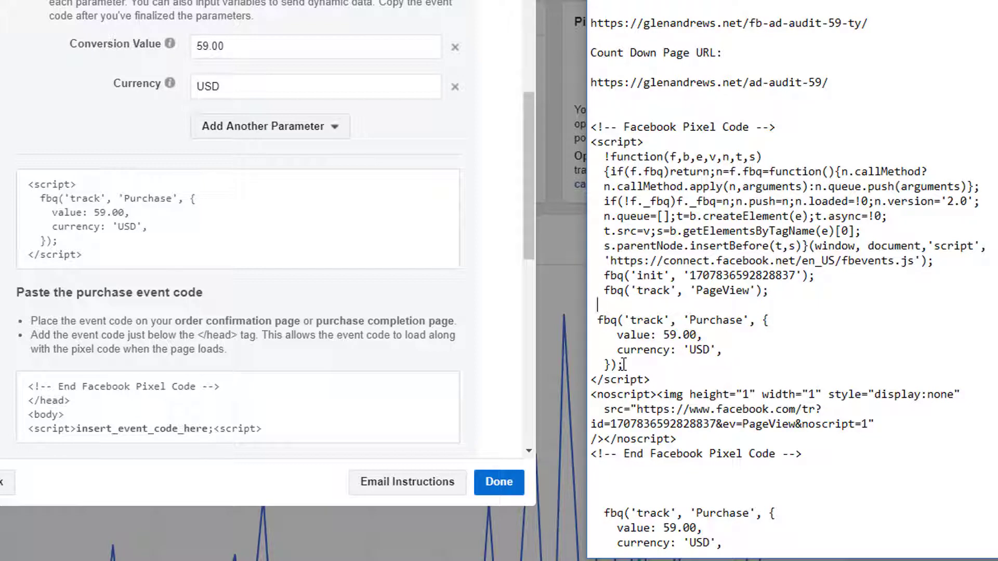
pyautogui.press('BackSpace')
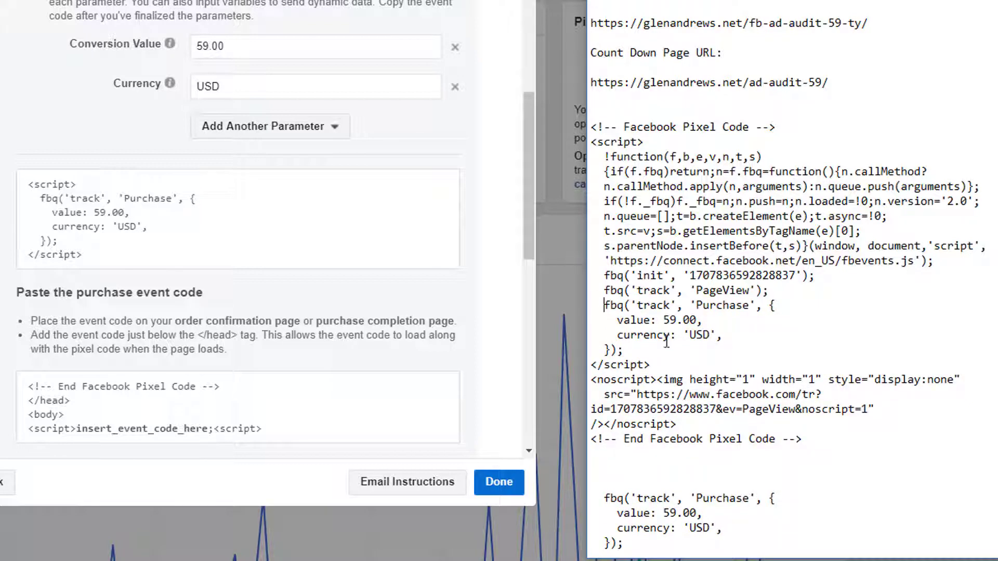
pyautogui.moveTo(628, 349); pyautogui.dragTo(595, 307)
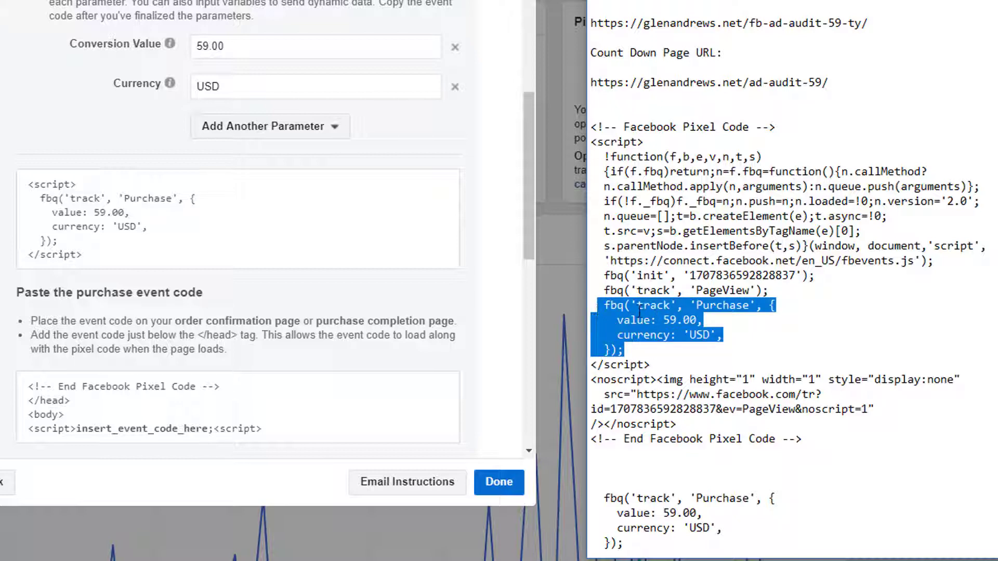
pyautogui.click(677, 349)
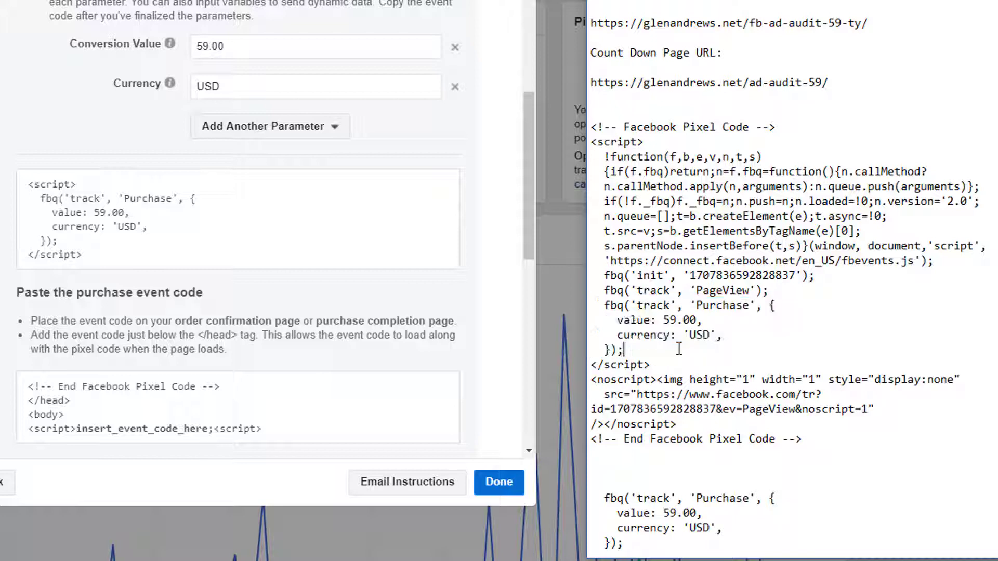
# Copy the complete pixel code including the Purchase event, and finish the pixel code setup in Facebook Events Manager
pyautogui.moveTo(831, 448); pyautogui.dragTo(623, 442)
pyautogui.click(696, 453)
pyautogui.moveTo(814, 438); pyautogui.dragTo(591, 130)
pyautogui.rightClick(628, 129)
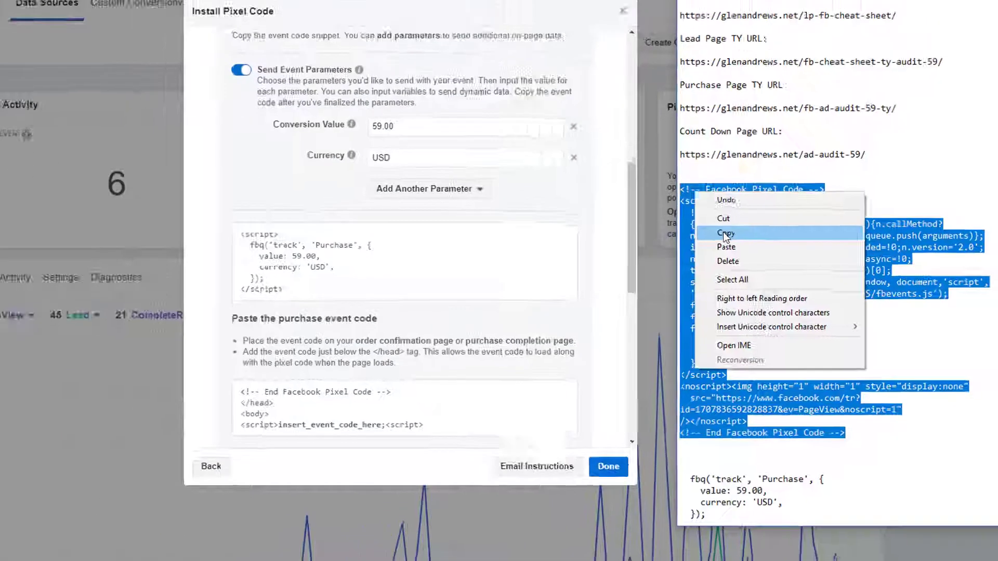
pyautogui.click(644, 185)
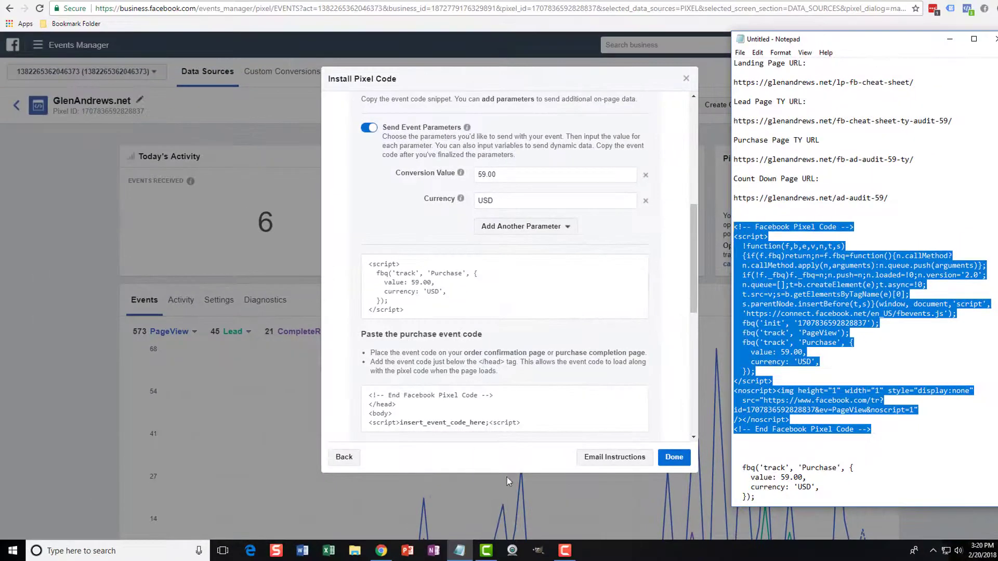
pyautogui.click(673, 459)
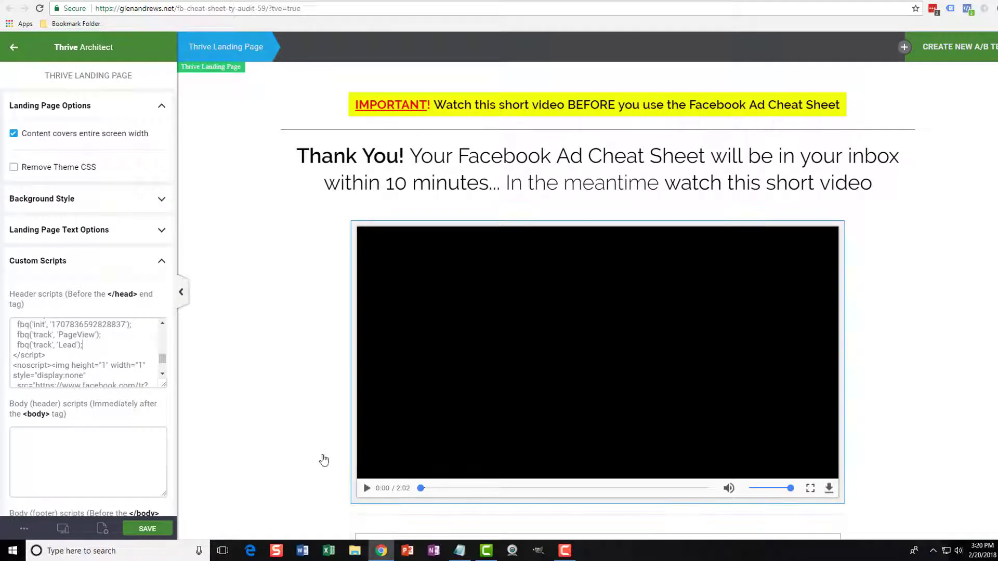
# Switch to Thrive Architect, look over the cheat sheet thank-you page's offer, and open the ad audit thank-you page's landing page settings
pyautogui.scroll(-4, 309, 444)
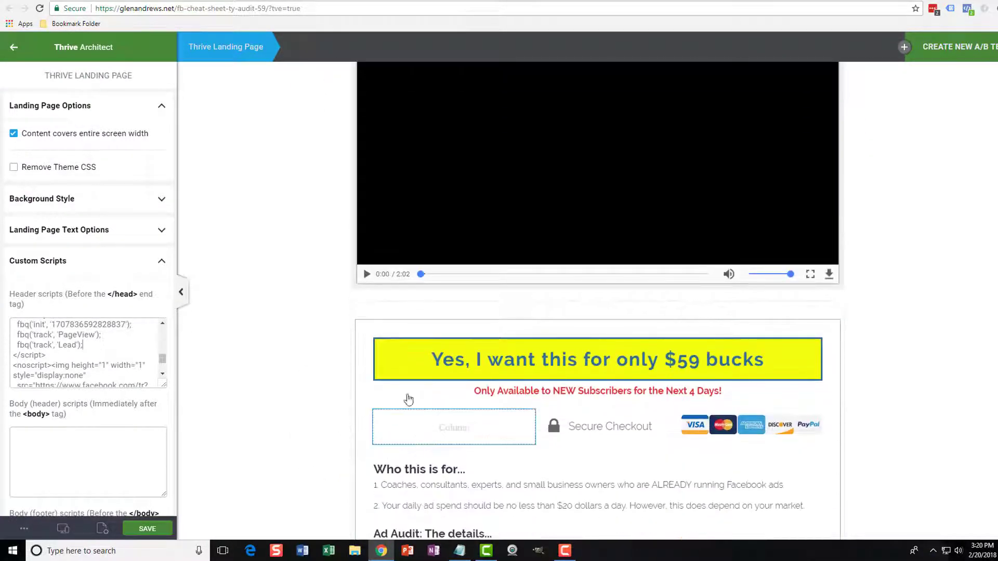
pyautogui.scroll(-4, 319, 384)
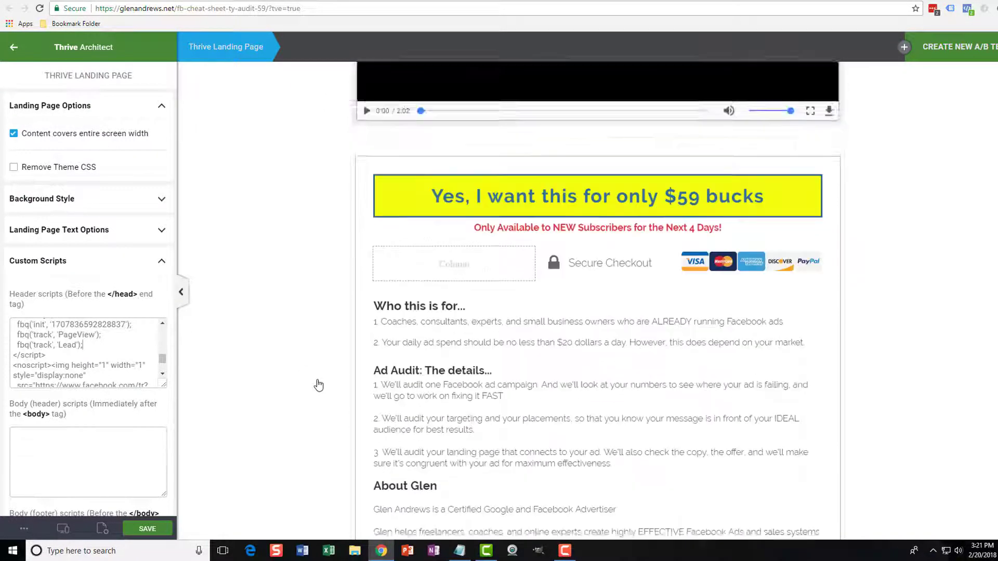
pyautogui.scroll(8, 318, 383)
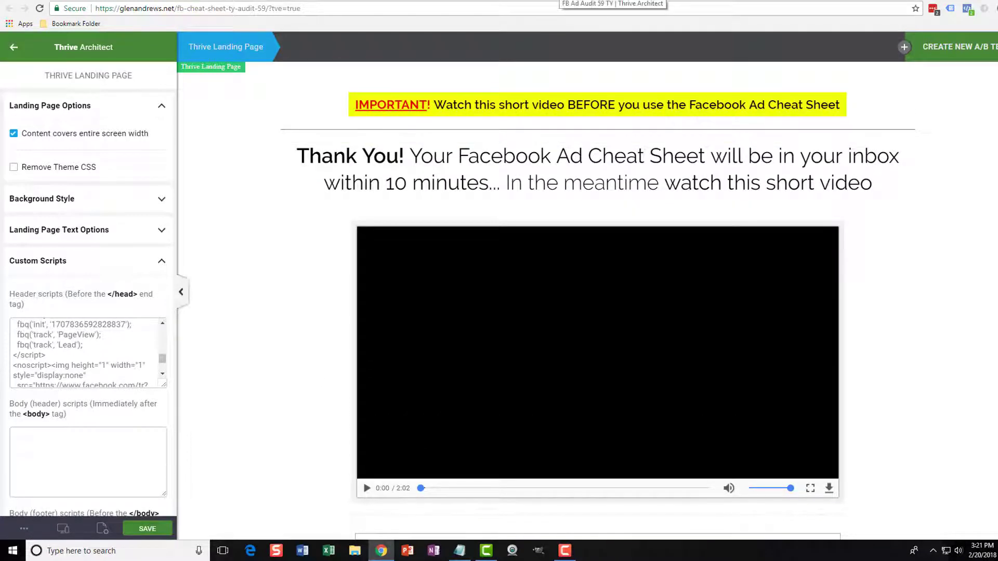
pyautogui.click(559, 0)
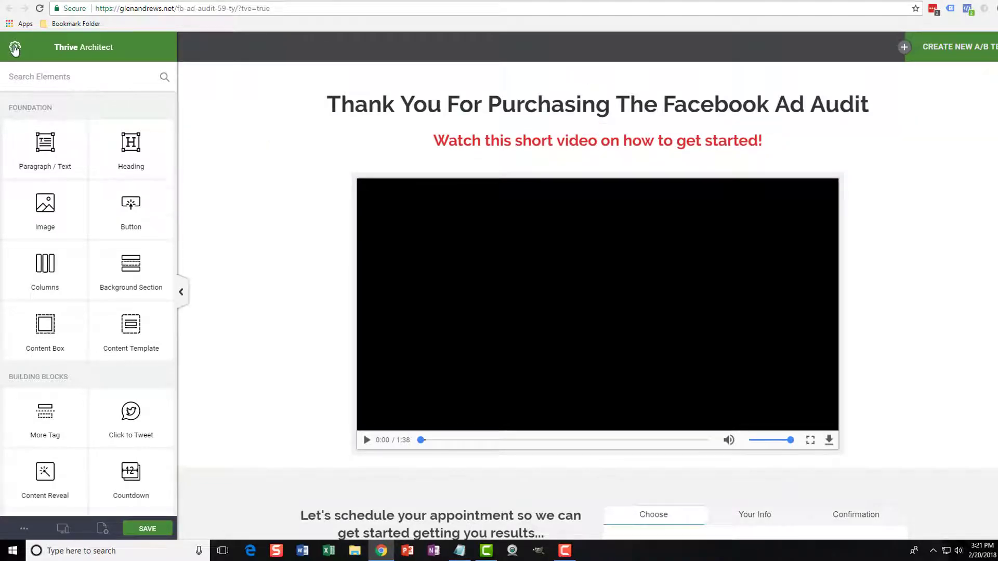
pyautogui.click(15, 48)
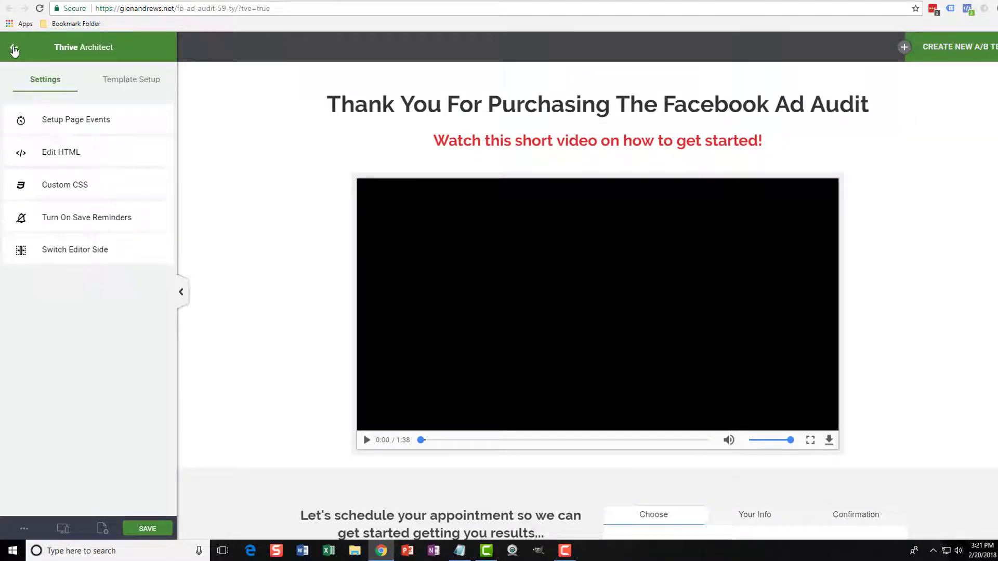
pyautogui.click(127, 79)
pyautogui.click(61, 123)
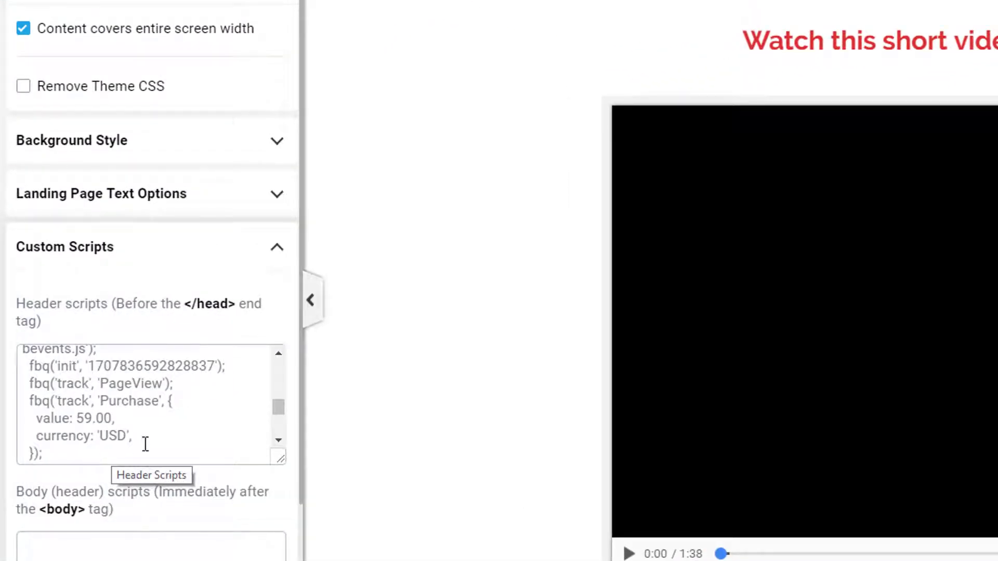
# Examine the PageView line and the Purchase track code with its value and currency in the ad audit page's header scripts
pyautogui.moveTo(176, 381); pyautogui.dragTo(29, 385)
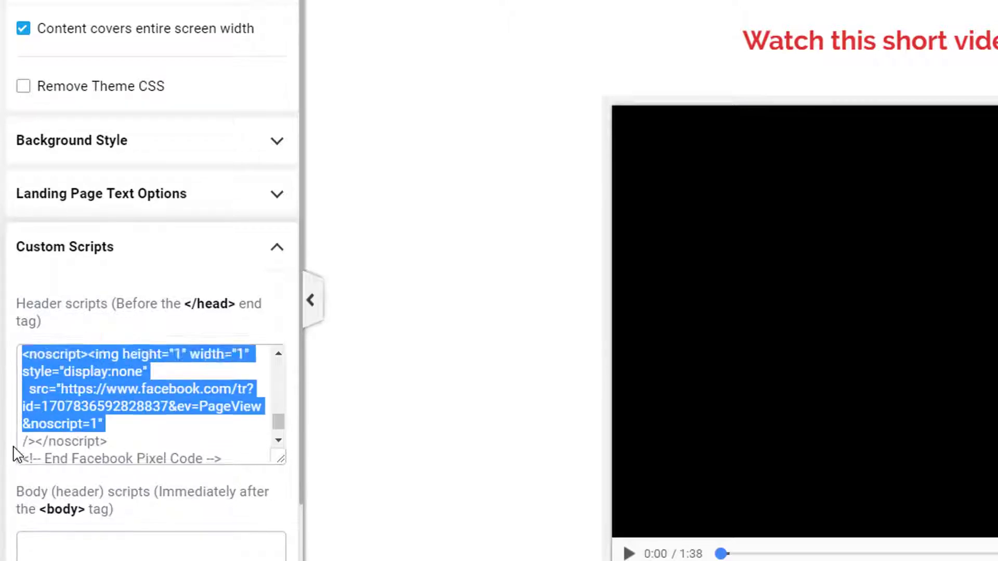
pyautogui.scroll(-1, 138, 446)
pyautogui.moveTo(281, 432)
pyautogui.mouseDown()
pyautogui.moveTo(283, 417)
pyautogui.moveTo(281, 425)
pyautogui.mouseUp()
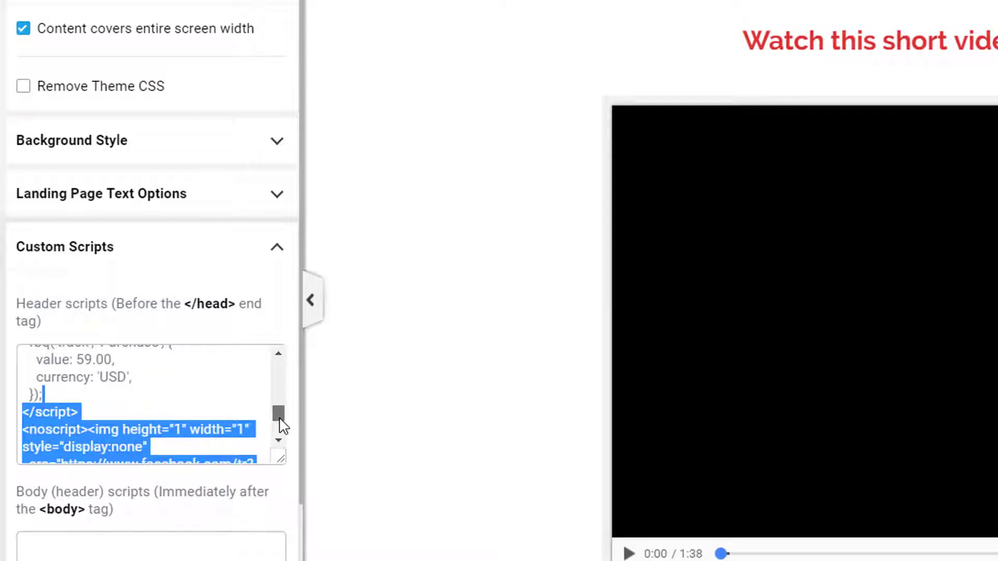
pyautogui.moveTo(63, 393); pyautogui.dragTo(25, 439)
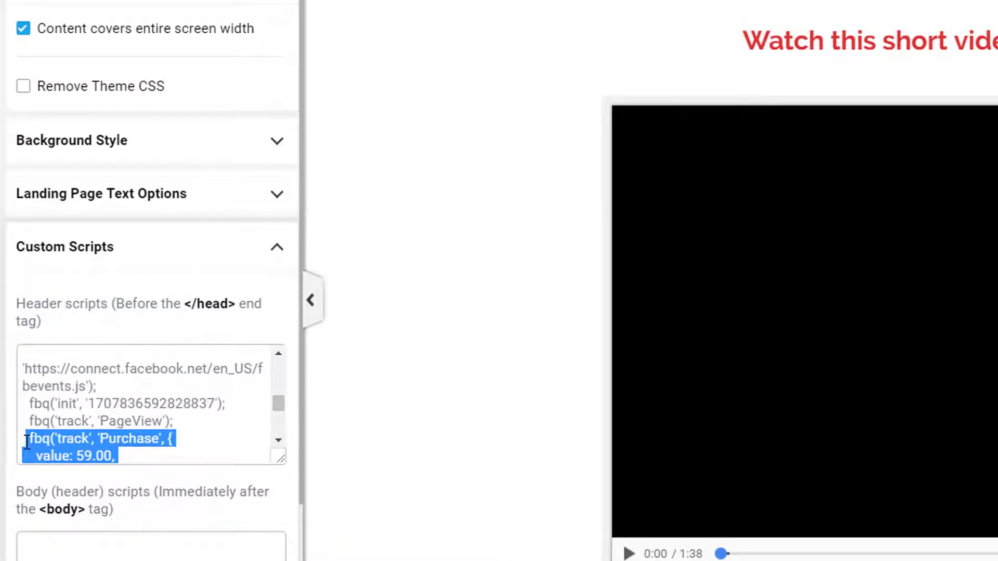
pyautogui.moveTo(276, 407); pyautogui.dragTo(279, 414)
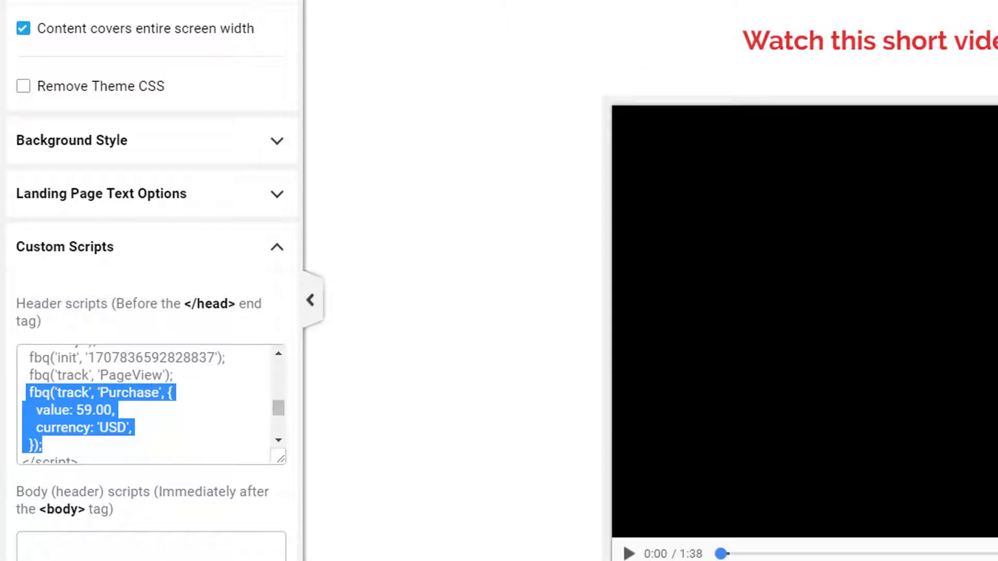
# Save the ad audit thank-you page, preview it, and check its pixel events with Facebook Pixel Helper
pyautogui.click(146, 539)
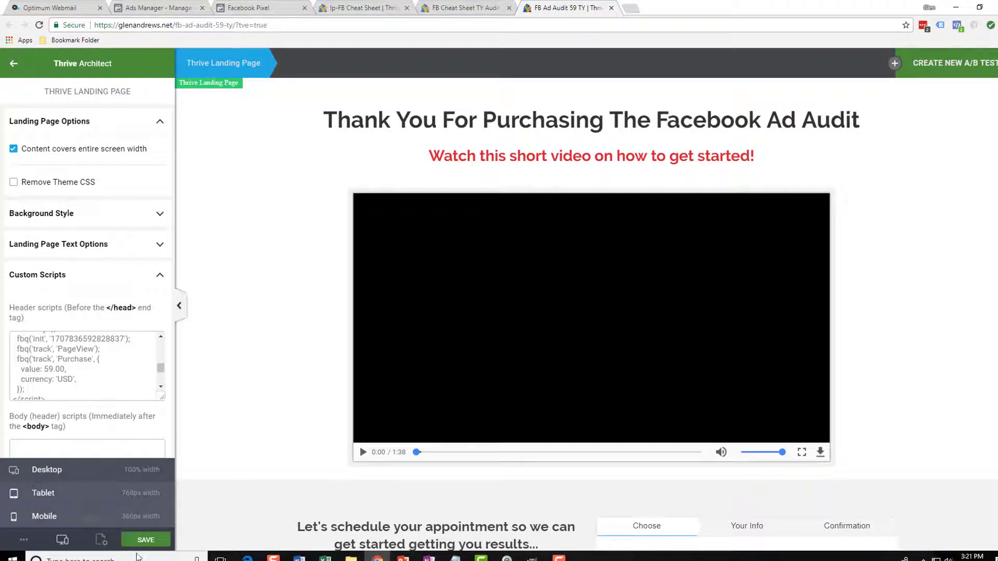
pyautogui.click(24, 541)
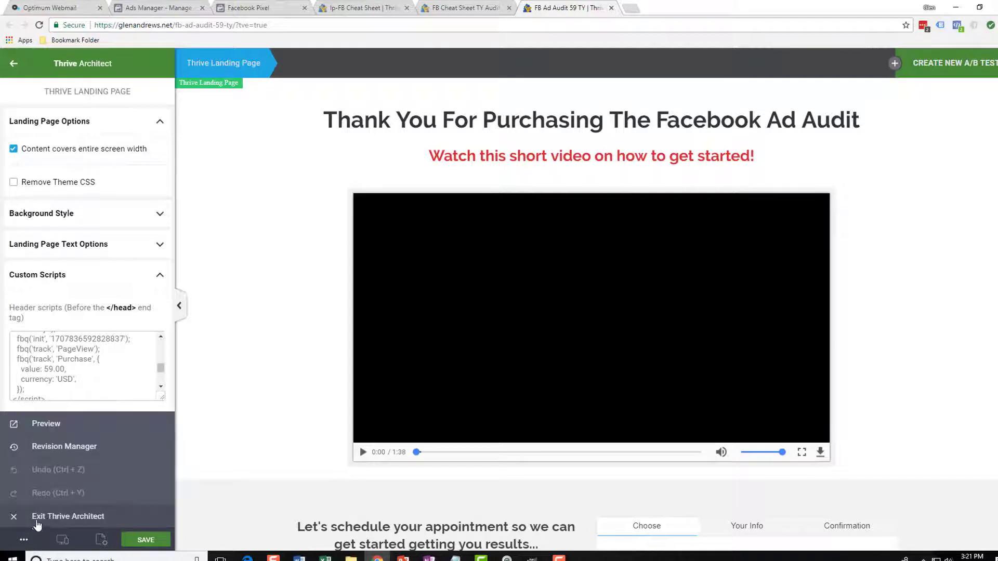
pyautogui.click(40, 426)
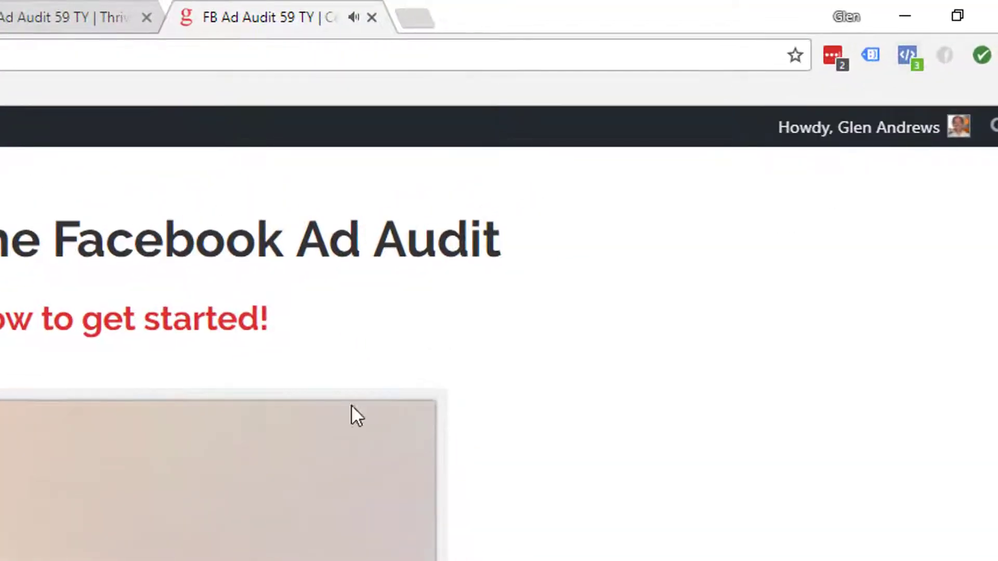
pyautogui.click(908, 53)
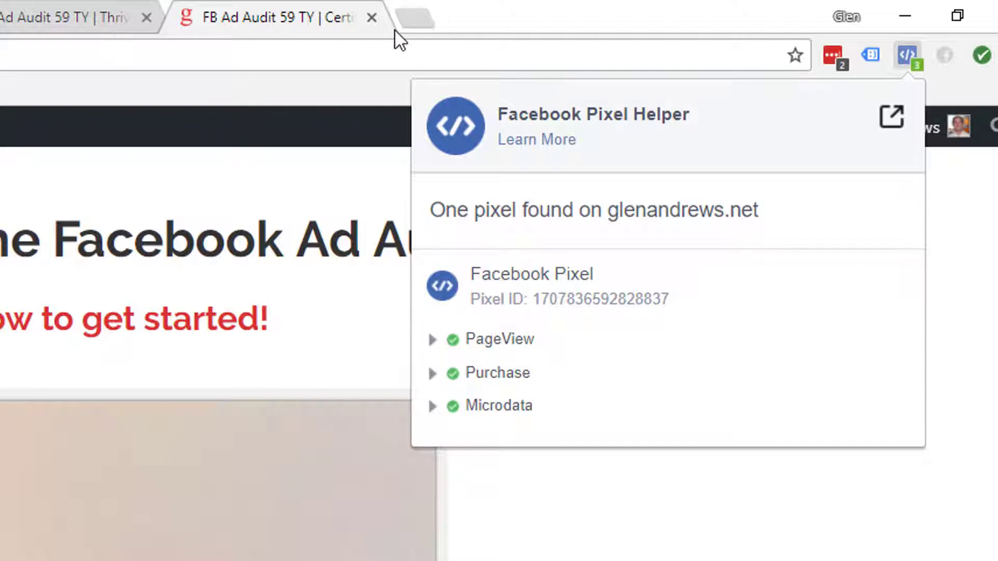
# Return to the cheat sheet thank-you page in Thrive Architect and open its preview
pyautogui.click(39, 17)
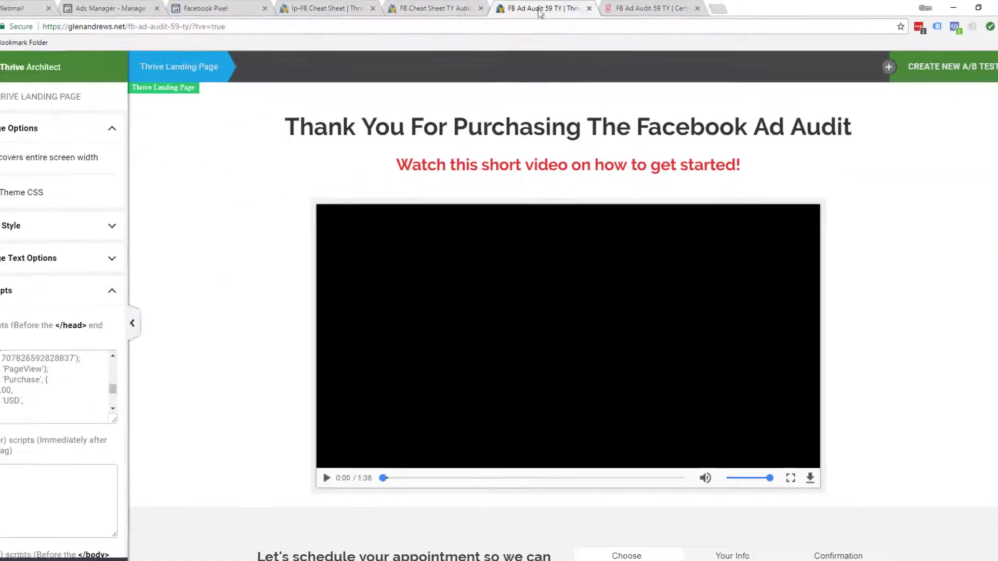
pyautogui.click(27, 16)
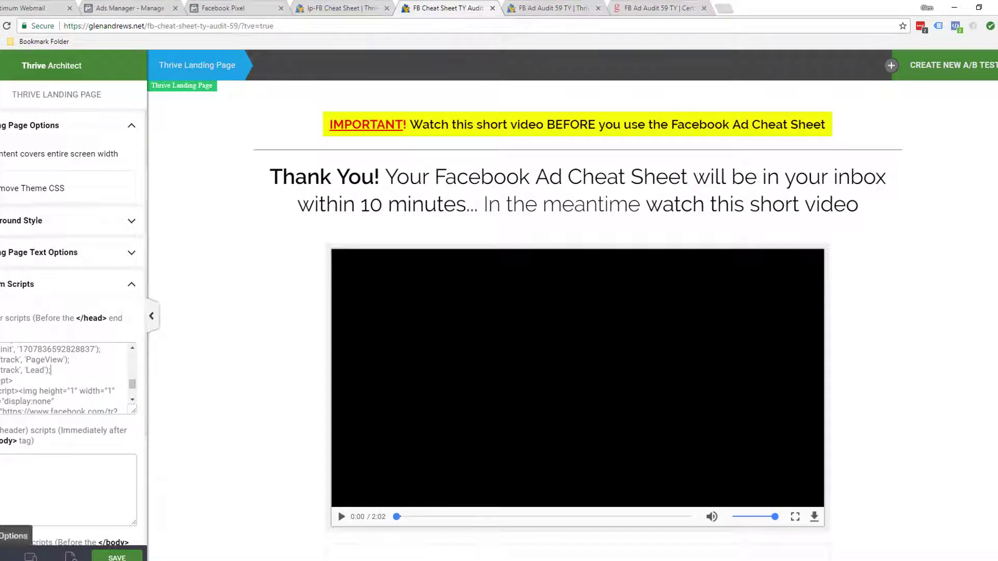
pyautogui.click(2, 557)
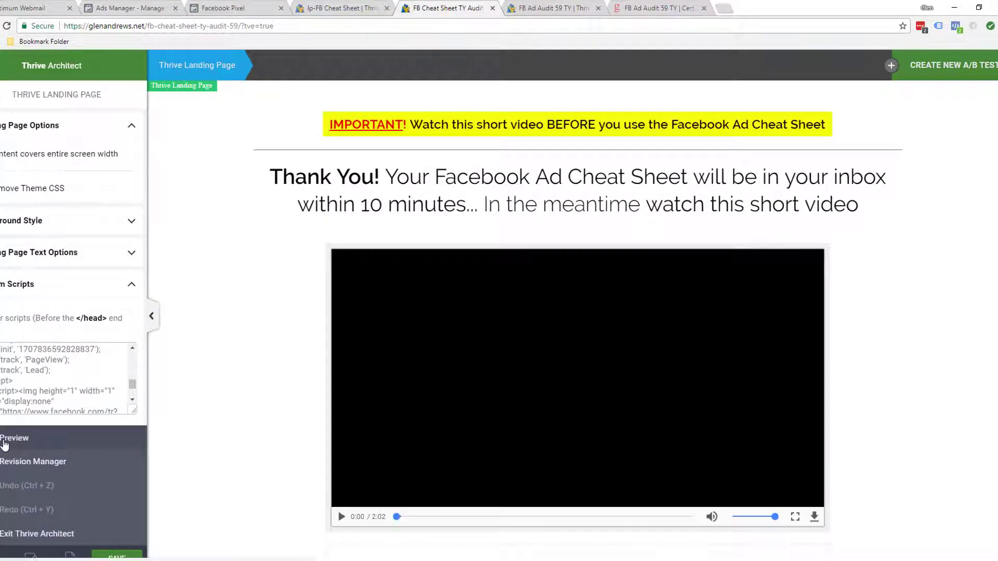
pyautogui.click(14, 441)
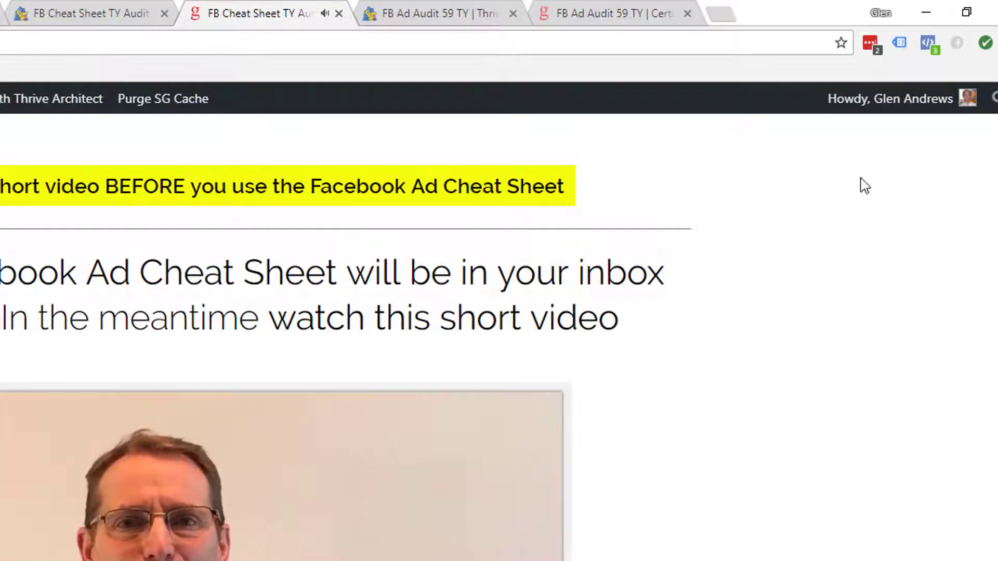
# Check the cheat sheet thank-you page's events with Facebook Pixel Helper, and return to the Facebook Pixel page to create a custom conversion
pyautogui.click(927, 43)
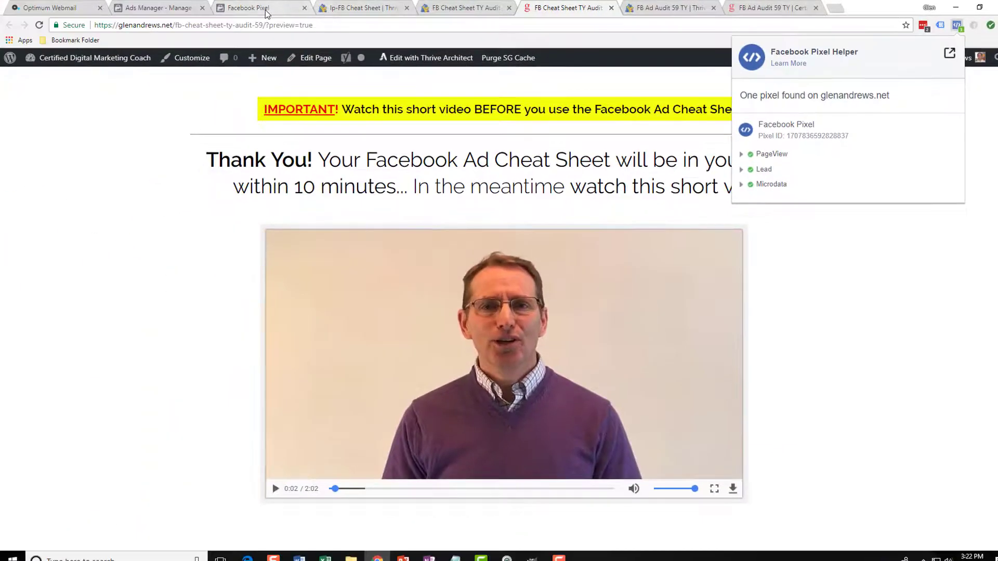
pyautogui.click(265, 11)
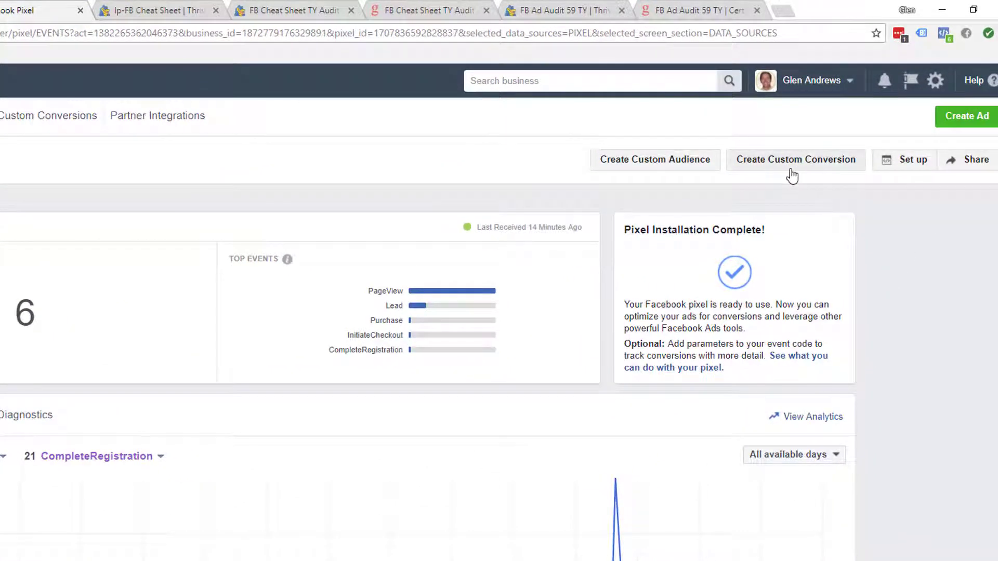
pyautogui.click(789, 161)
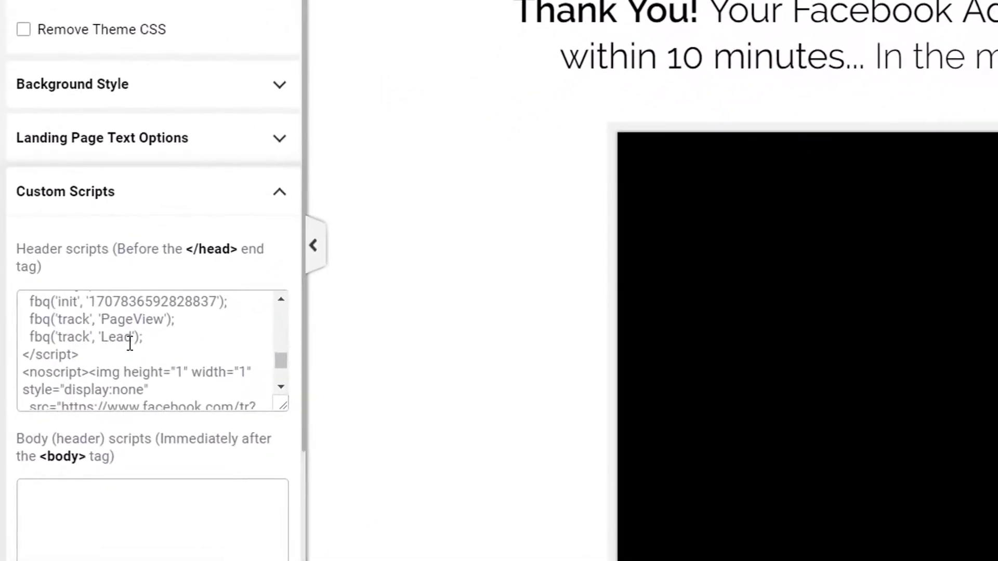
# Locate the Lead track code in the cheat sheet thank-you page's header scripts, and copy /fb-cheat-sheet-ty-audit-59/ from the page's address
pyautogui.moveTo(148, 338); pyautogui.dragTo(29, 338)
pyautogui.click(171, 338)
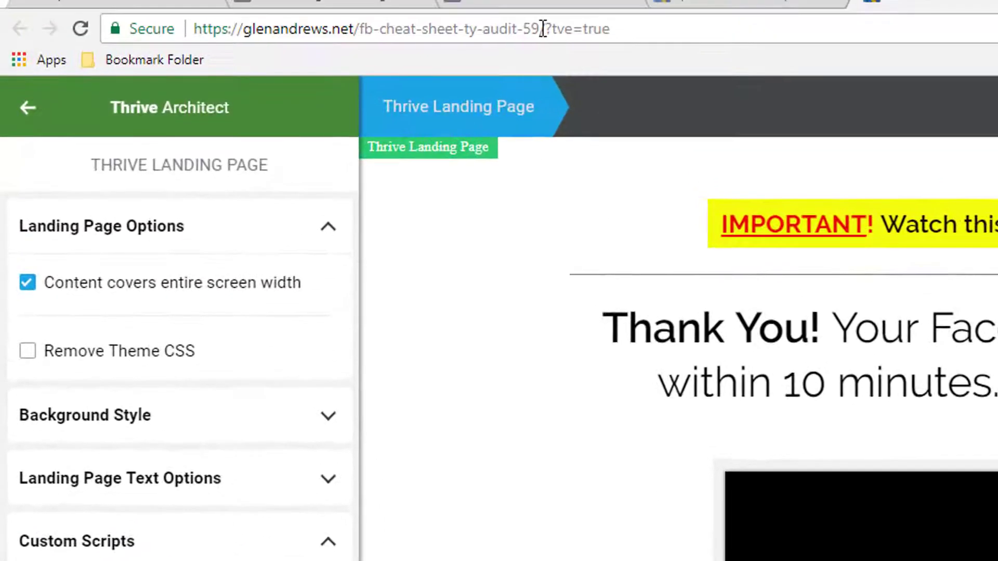
pyautogui.moveTo(545, 28); pyautogui.dragTo(355, 33)
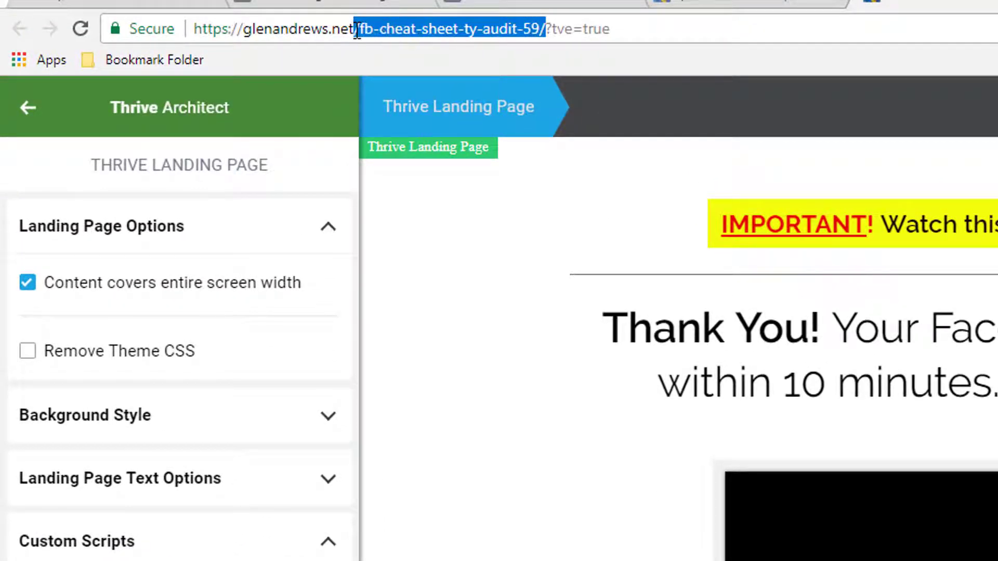
pyautogui.rightClick(365, 29)
pyautogui.click(401, 115)
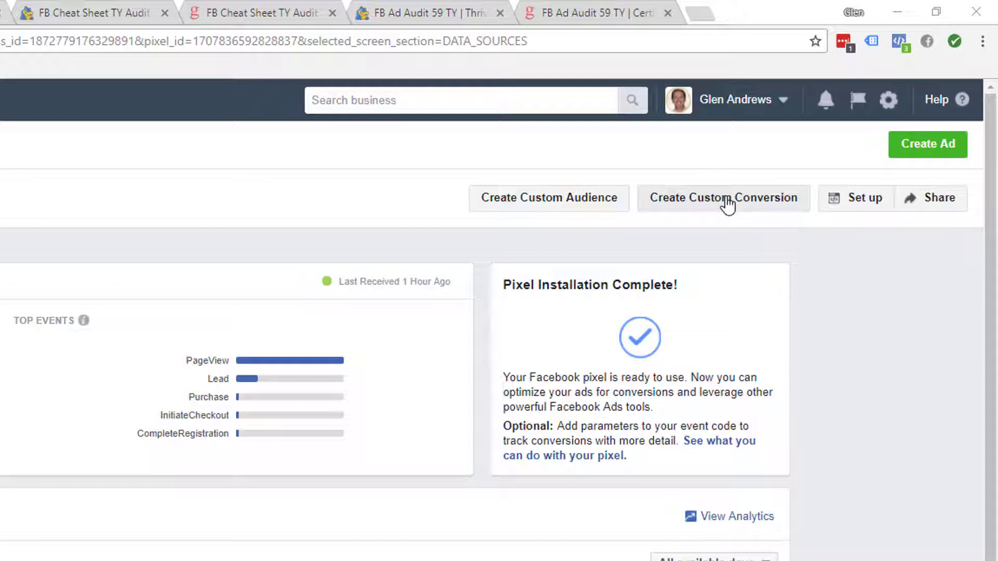
# Start a custom conversion for the Lead event with a rule that the URL contains /fb-cheat-sheet-ty-audit-59/
pyautogui.click(727, 203)
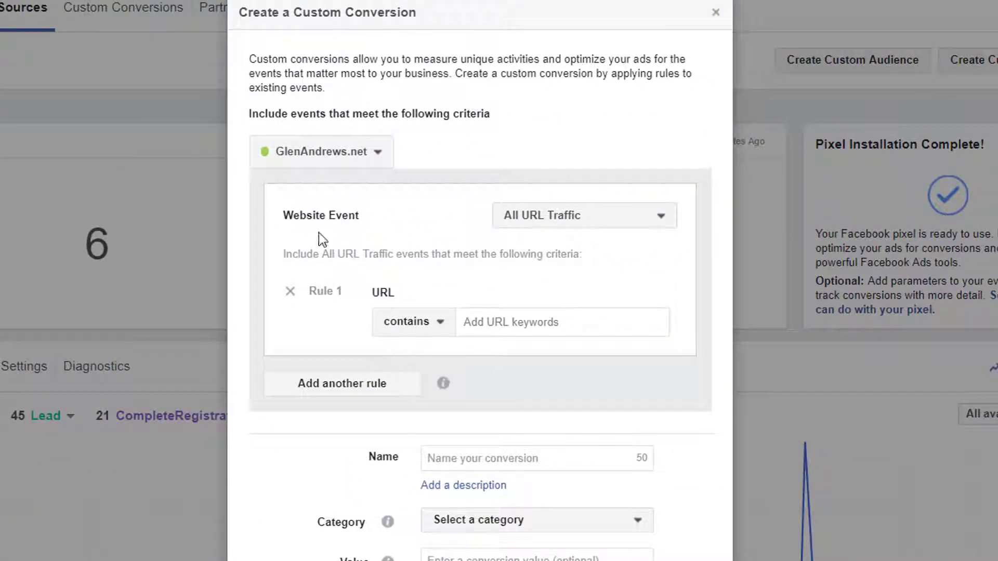
pyautogui.click(614, 221)
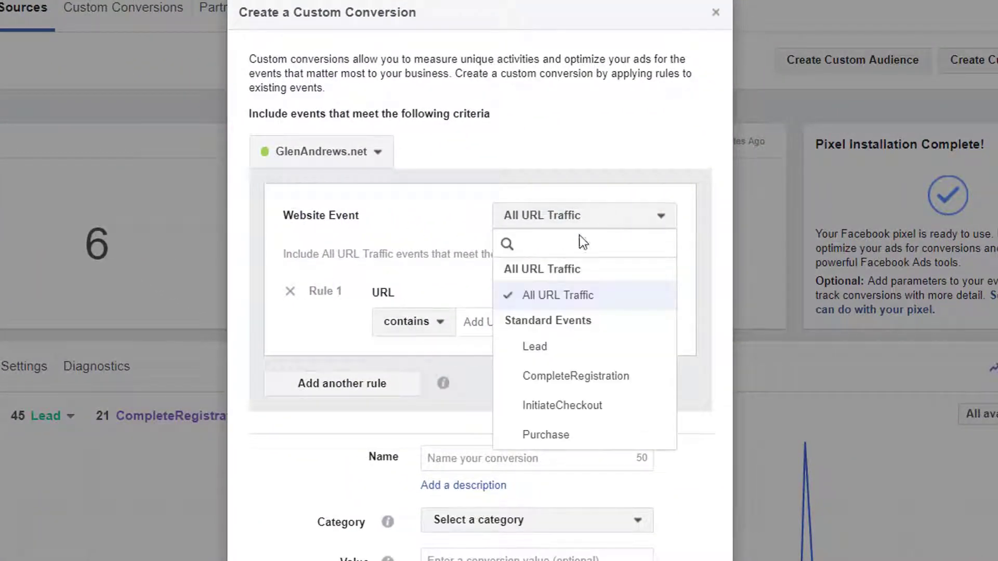
pyautogui.click(532, 350)
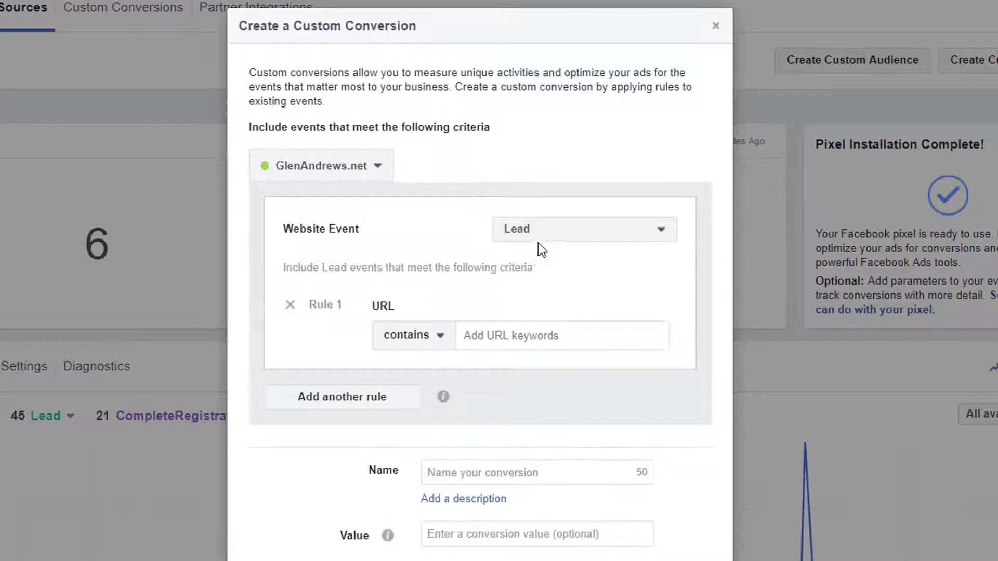
pyautogui.rightClick(482, 336)
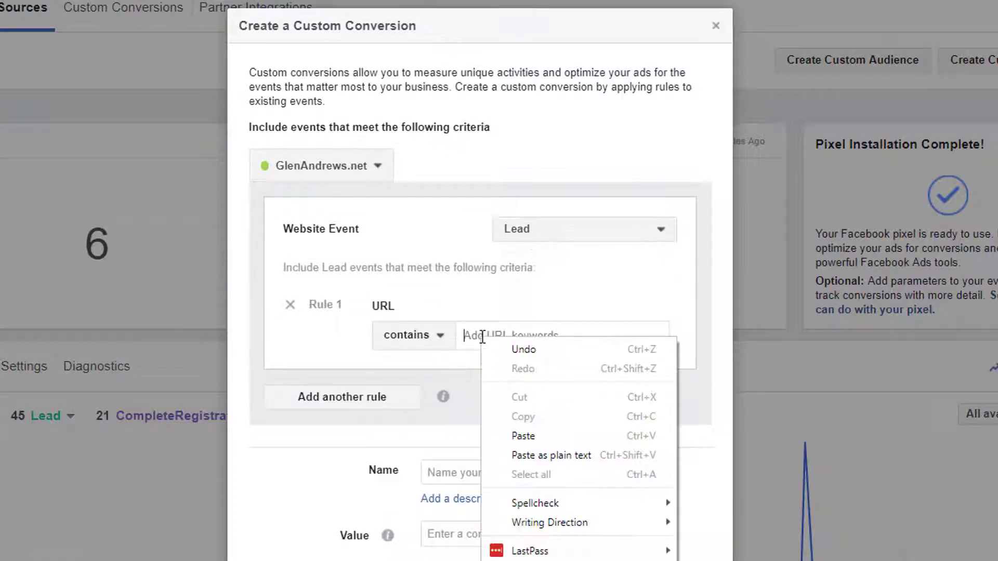
pyautogui.click(522, 436)
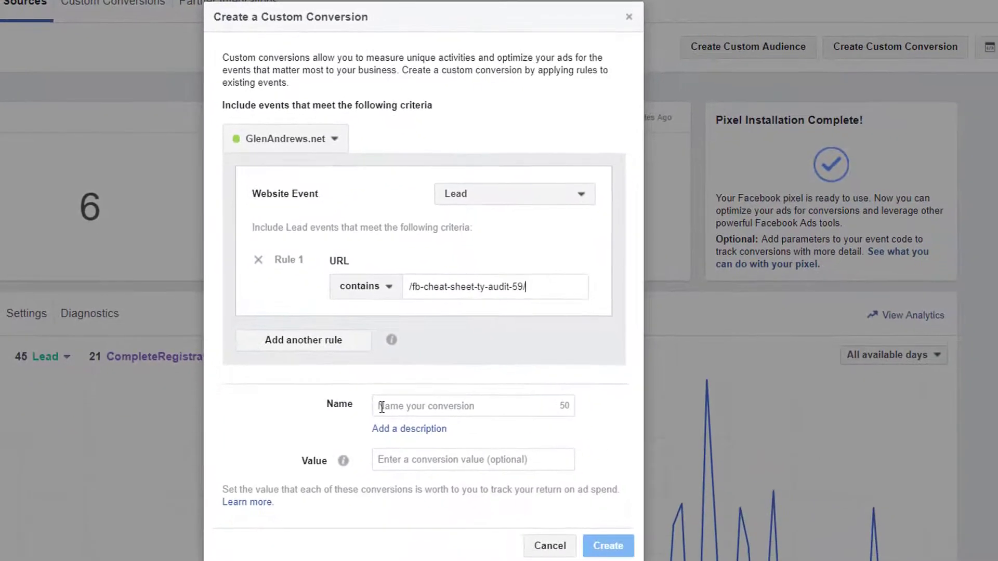
# Name the custom conversion Fb Cheat Sheet TY Audit 59 and give it a value of 1.00
pyautogui.click(380, 405)
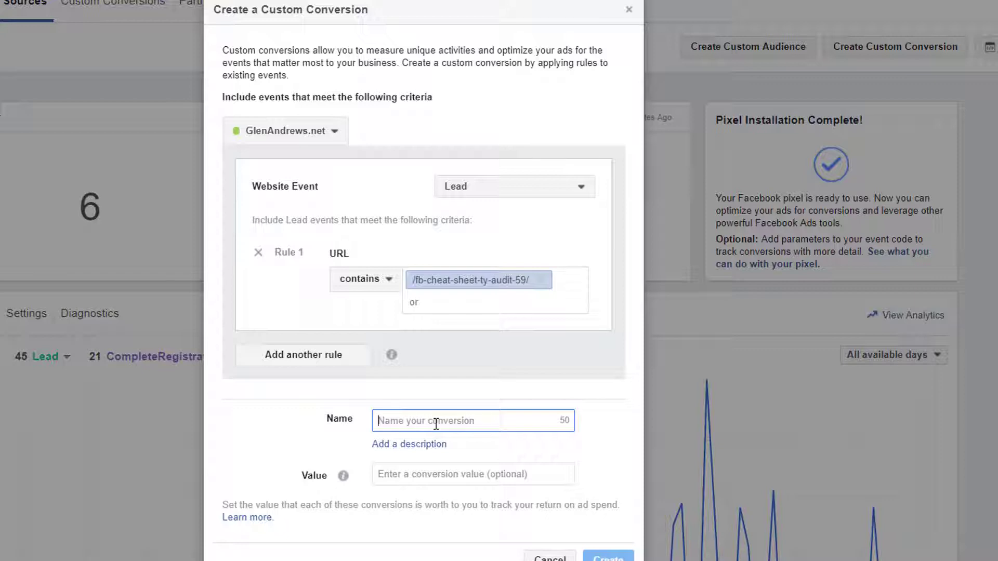
pyautogui.write('Fb C')
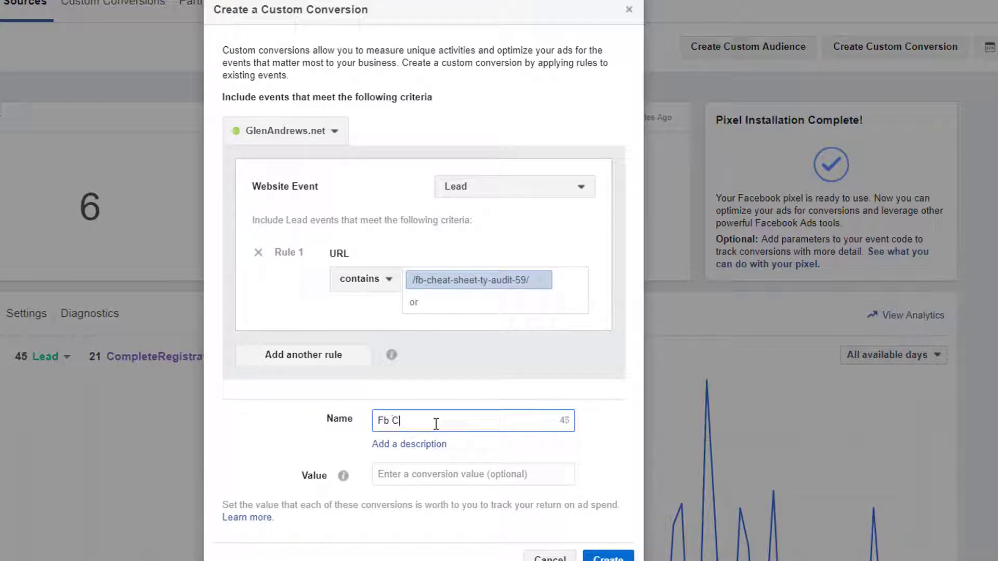
pyautogui.write('heat Sheet TY A')
pyautogui.write('udit 59')
pyautogui.click(377, 474)
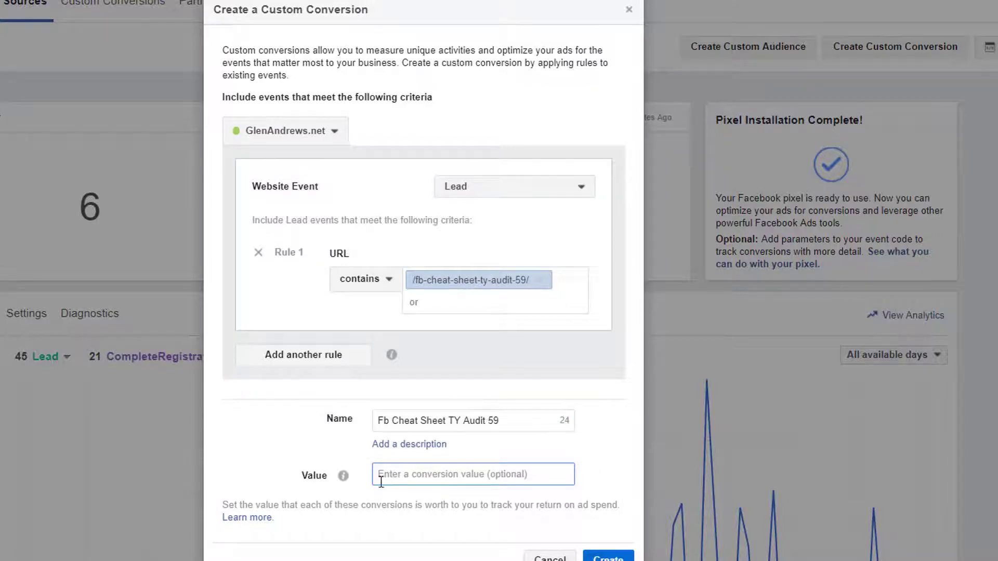
pyautogui.write('1.00')
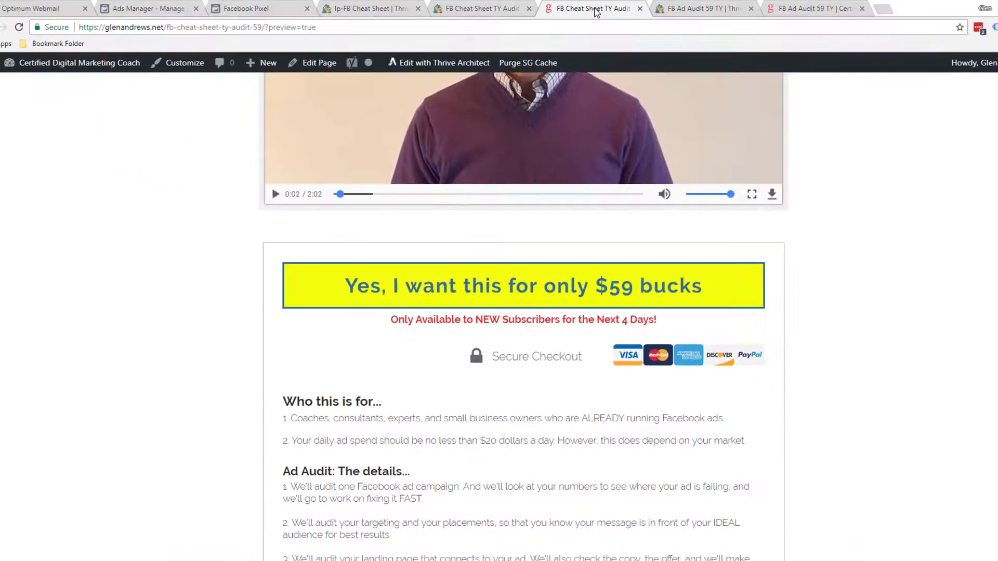
# Locate the Purchase track code in the ad audit thank-you page's header scripts, and copy /fb-ad-audit-59-ty/ from the page's address
pyautogui.scroll(5, 537, 202)
pyautogui.click(696, 9)
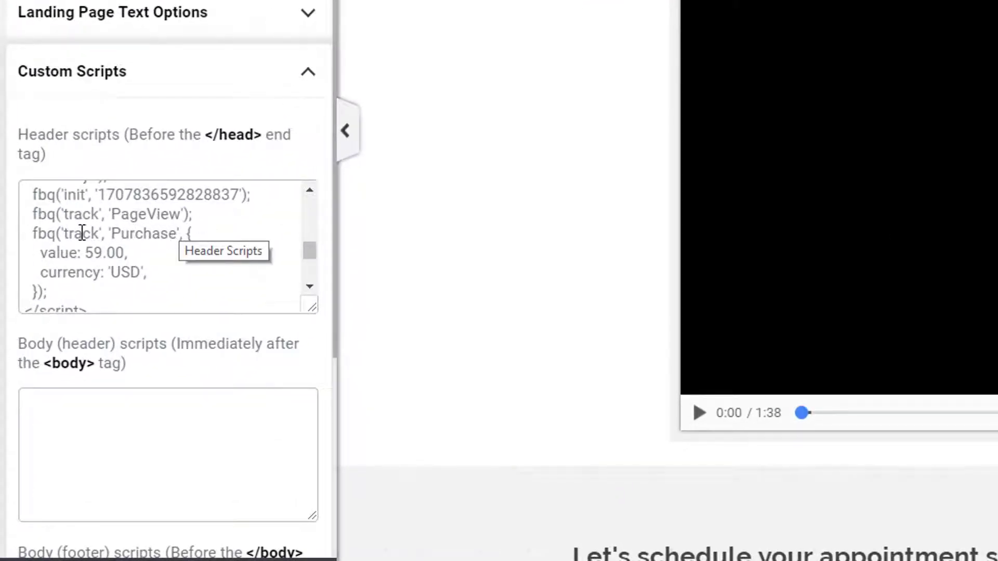
pyautogui.moveTo(32, 233); pyautogui.dragTo(193, 235)
pyautogui.click(205, 240)
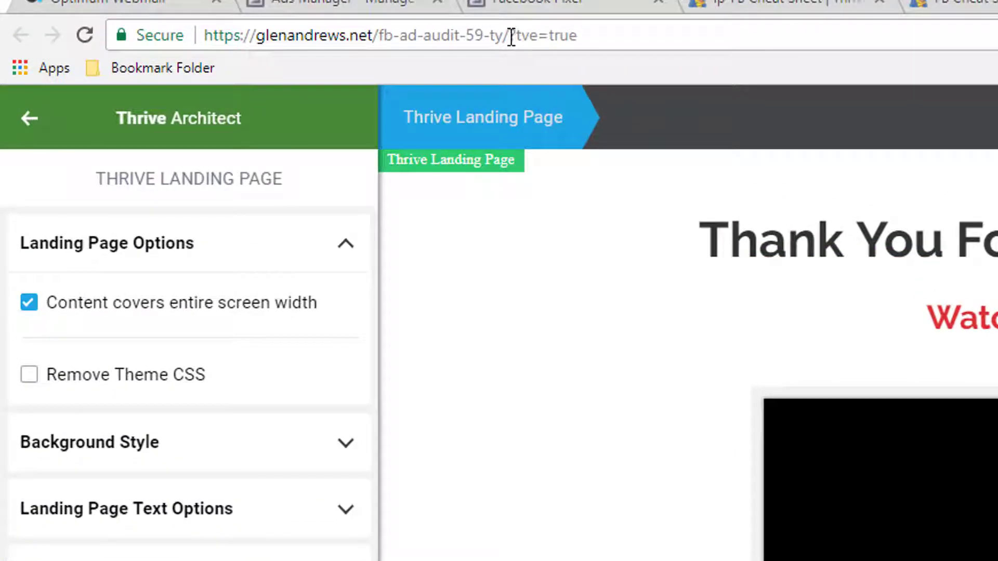
pyautogui.moveTo(510, 36); pyautogui.dragTo(377, 36)
pyautogui.rightClick(383, 37)
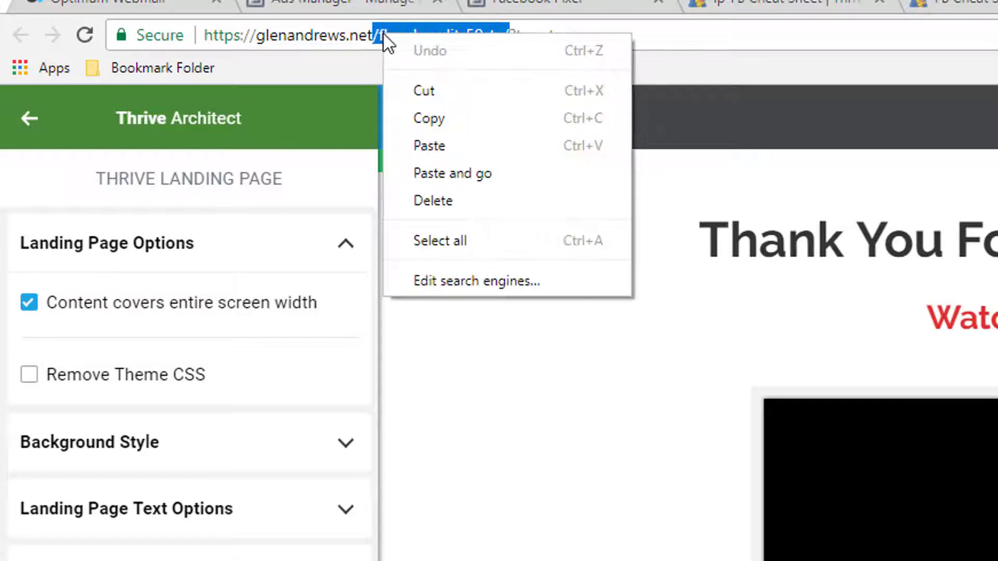
pyautogui.click(415, 121)
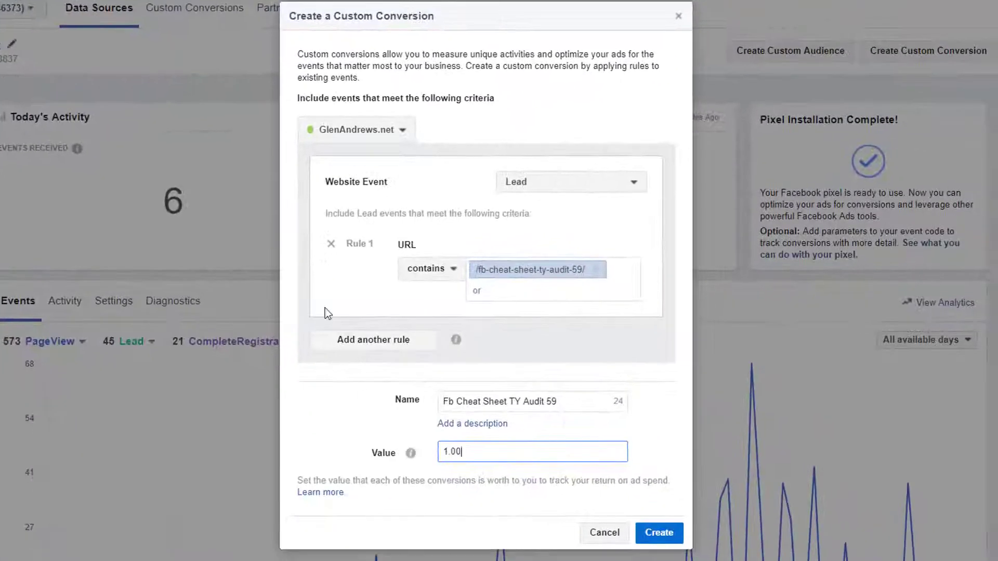
# Set the custom conversion's website event to Purchase with a rule that the URL contains /fb-ad-audit-59-ty/
pyautogui.click(631, 188)
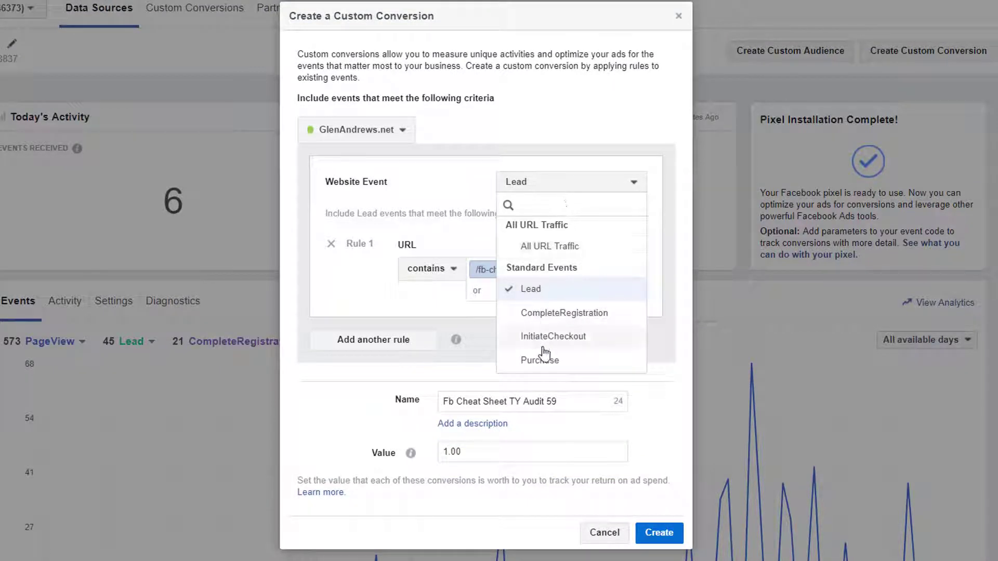
pyautogui.click(541, 360)
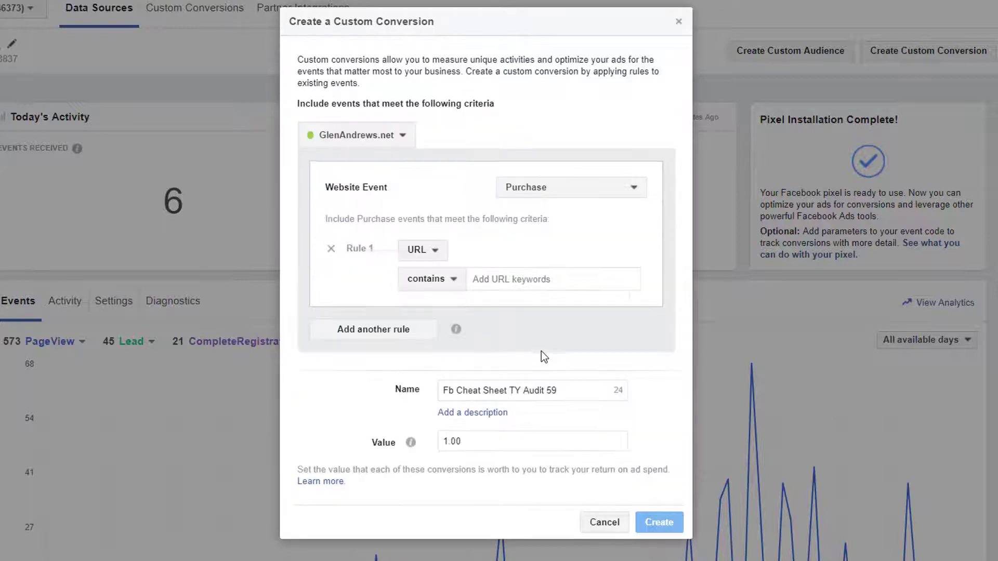
pyautogui.rightClick(483, 279)
pyautogui.click(518, 359)
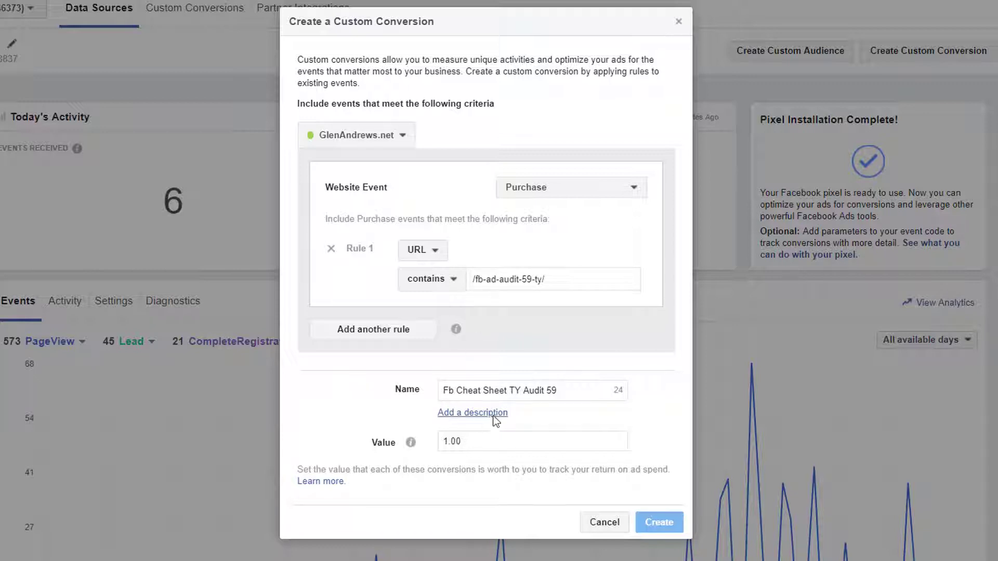
# Rename the custom conversion as Ad Audit TY 59
pyautogui.click(564, 391)
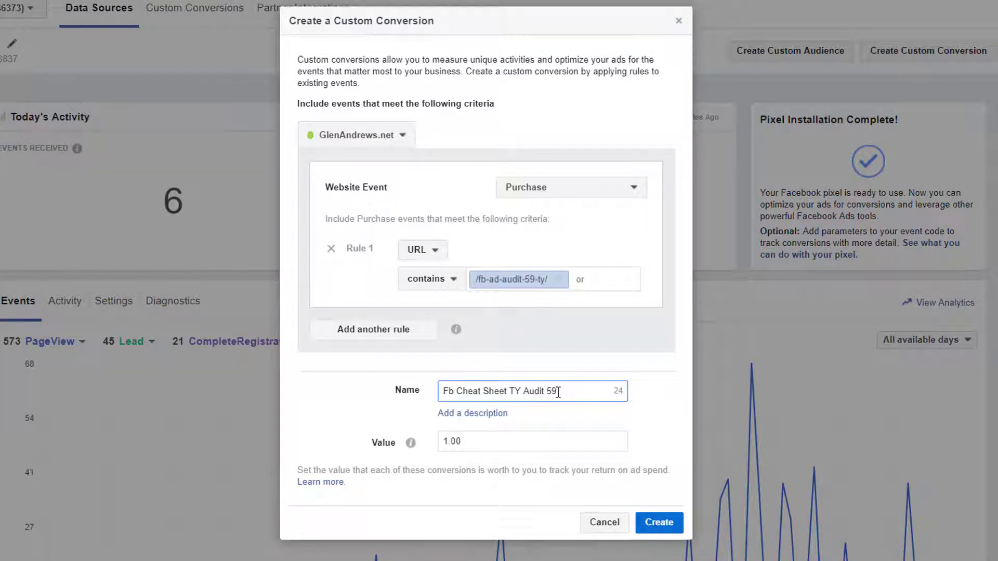
pyautogui.moveTo(523, 394); pyautogui.dragTo(432, 397)
pyautogui.press('BackSpace')
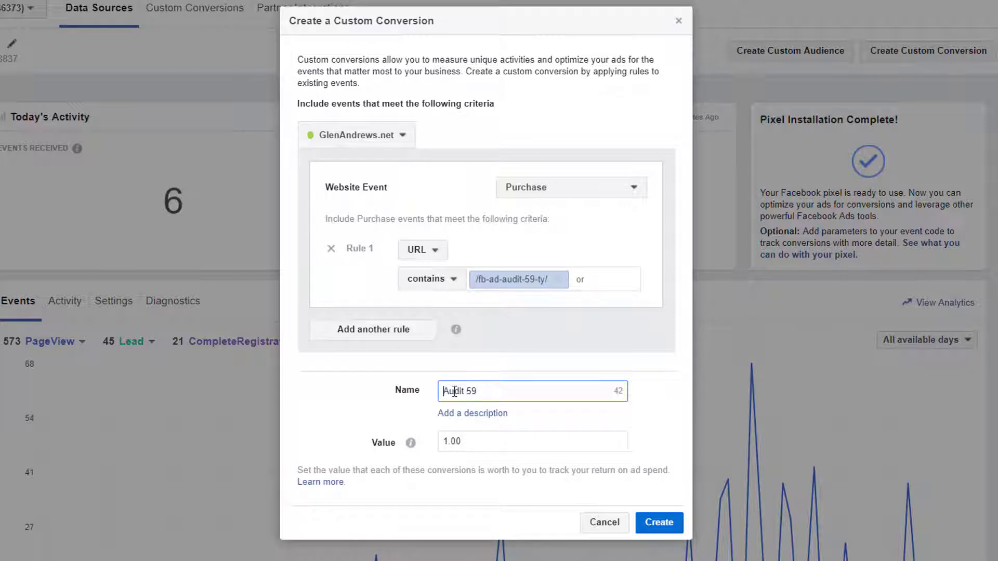
pyautogui.write('Ad')
pyautogui.click(483, 391)
pyautogui.write('TY')
# Set the conversion value to 59.00, submit the custom conversion, and close its dialog
pyautogui.click(460, 442)
pyautogui.write('59.00')
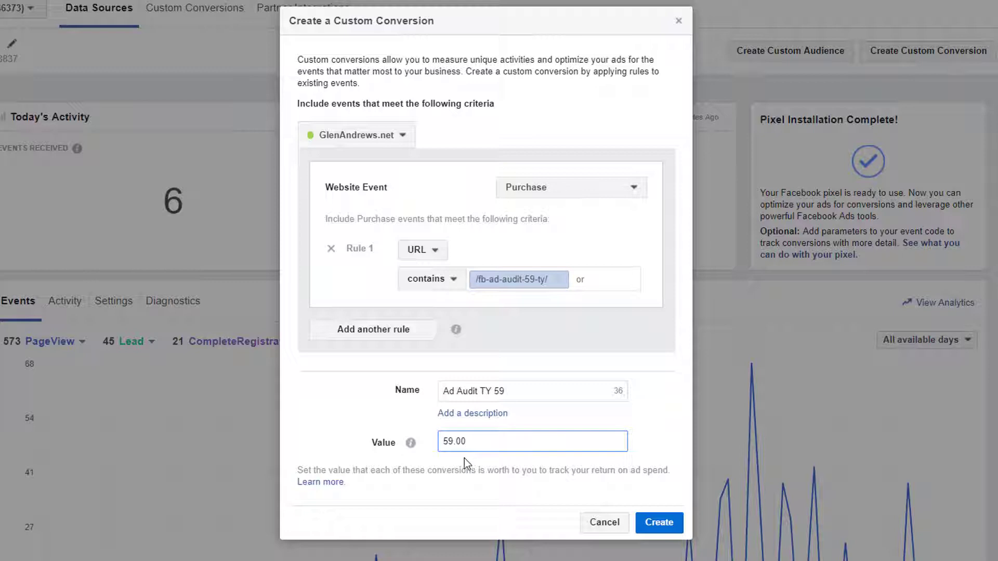
pyautogui.click(657, 526)
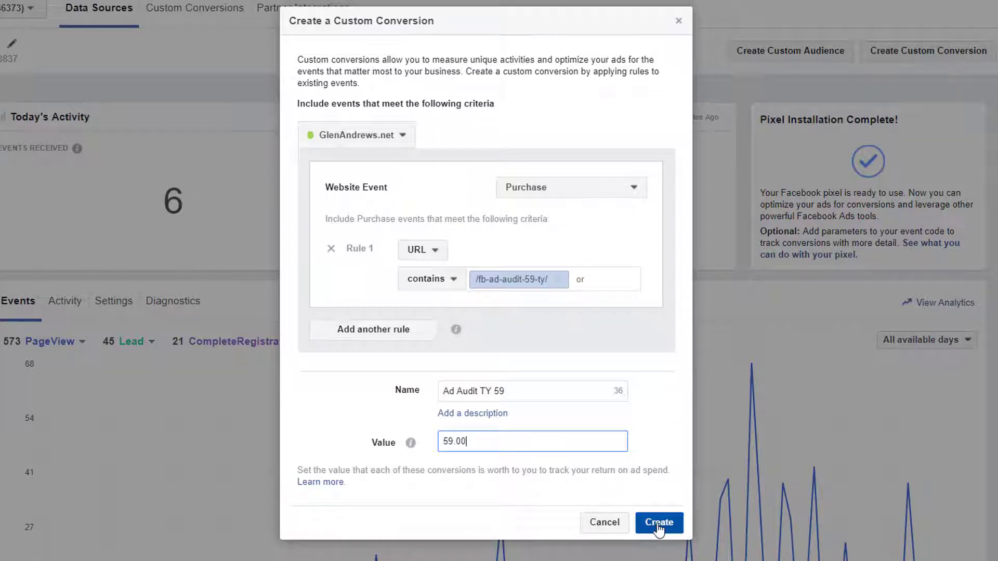
pyautogui.click(678, 22)
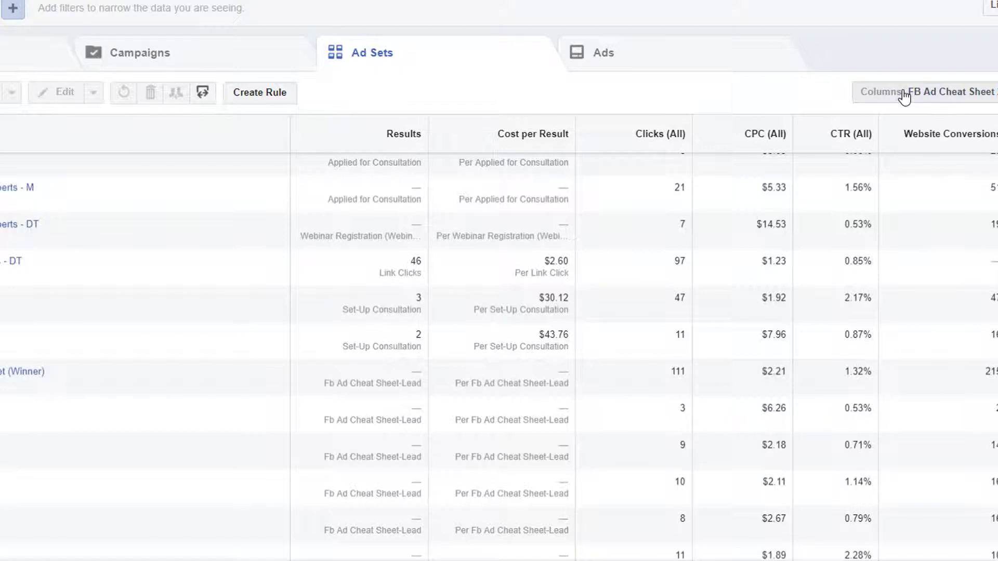
# Switch to Ads Manager and open the column customization for the ad sets table
pyautogui.click(922, 99)
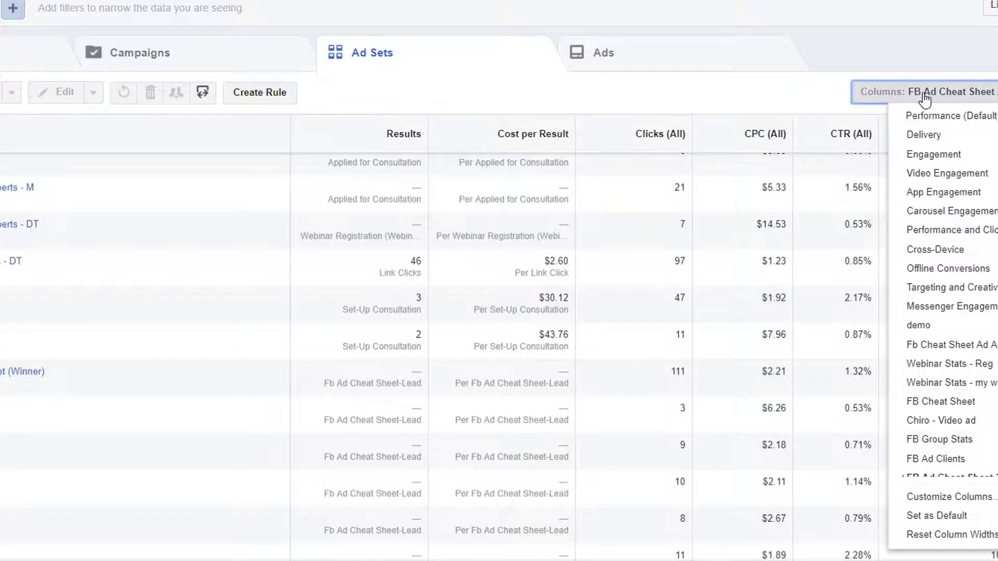
pyautogui.scroll(-1, 941, 363)
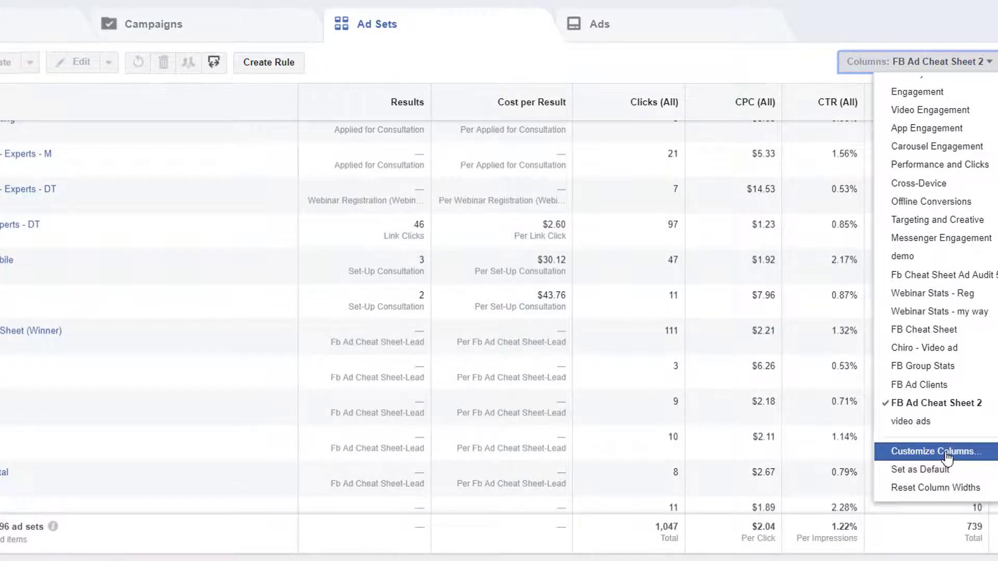
pyautogui.click(935, 451)
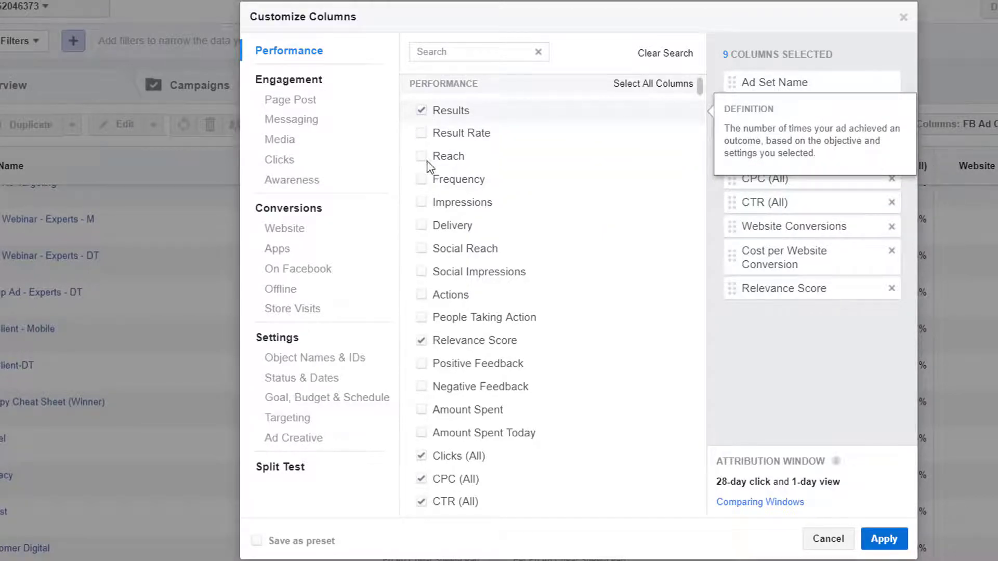
# Remove Website Conversions from the columns selected for the ad sets table
pyautogui.scroll(-3, 465, 381)
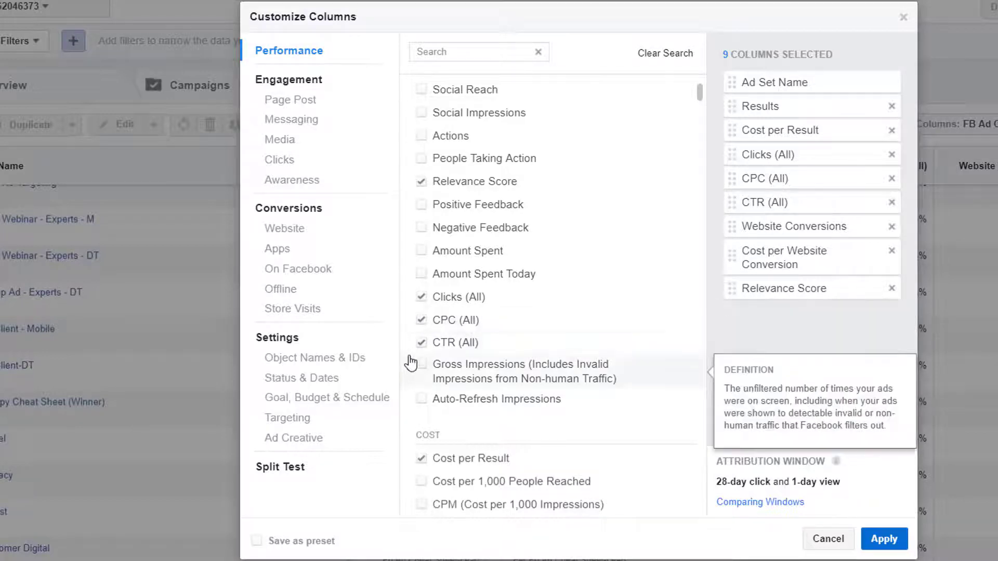
pyautogui.scroll(-3, 506, 350)
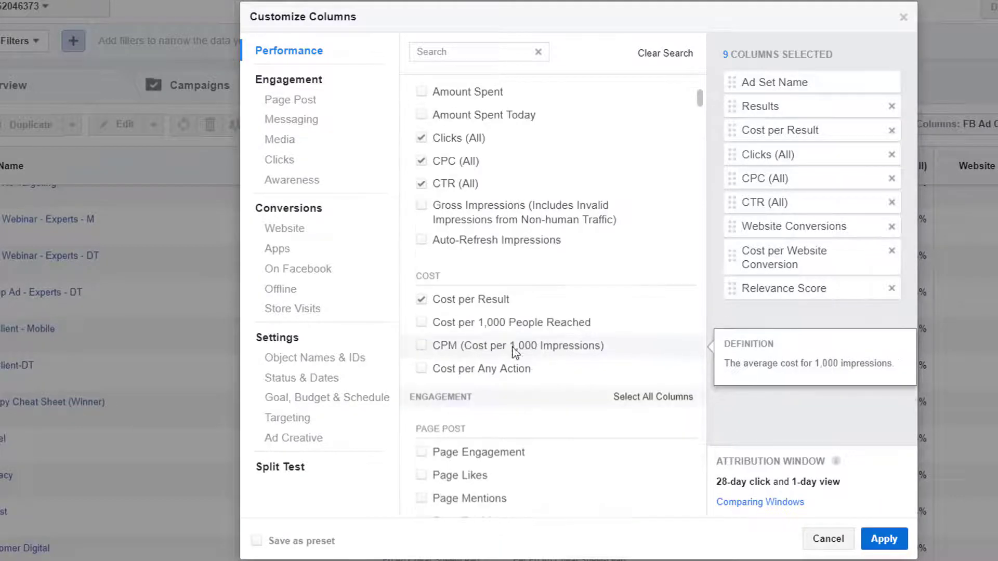
pyautogui.scroll(-12, 592, 290)
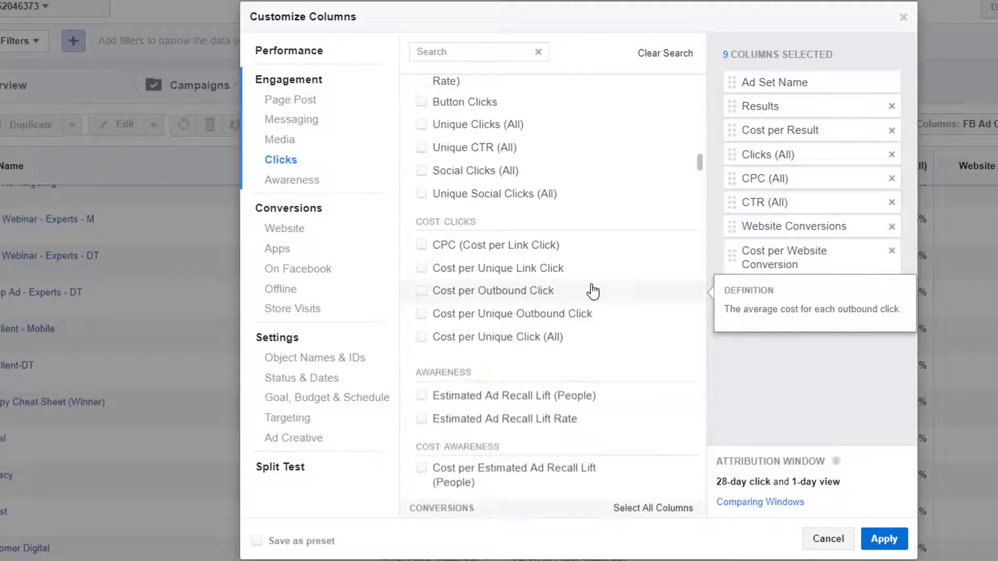
pyautogui.scroll(-3, 593, 291)
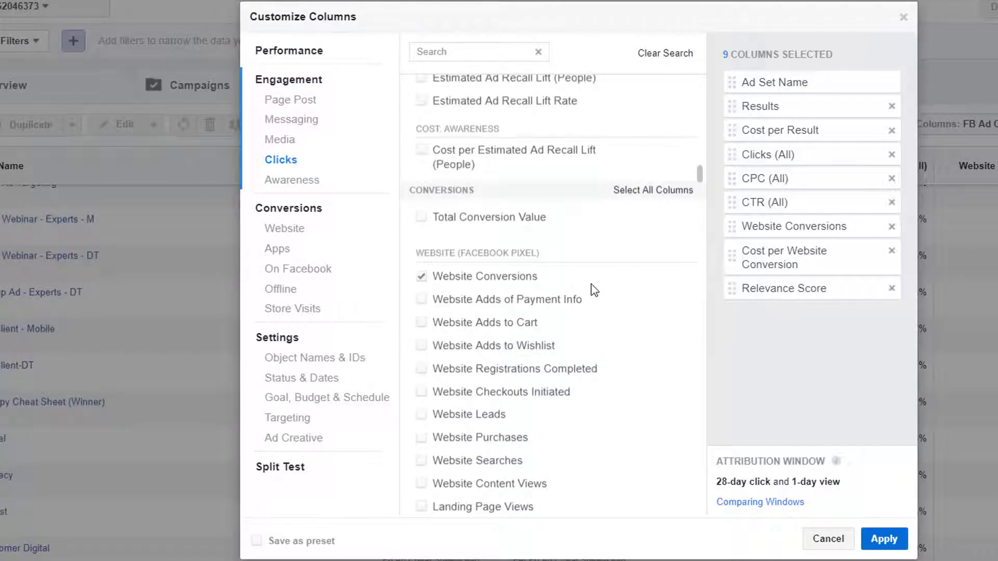
pyautogui.click(423, 275)
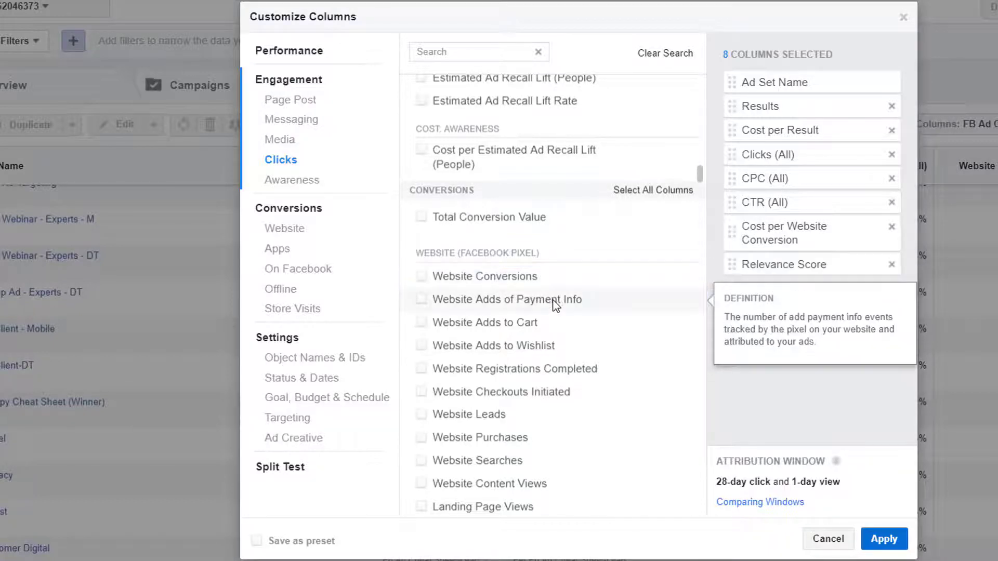
# Add the Website Leads and Website Purchases pixel metrics to the selected columns
pyautogui.scroll(-3, 555, 304)
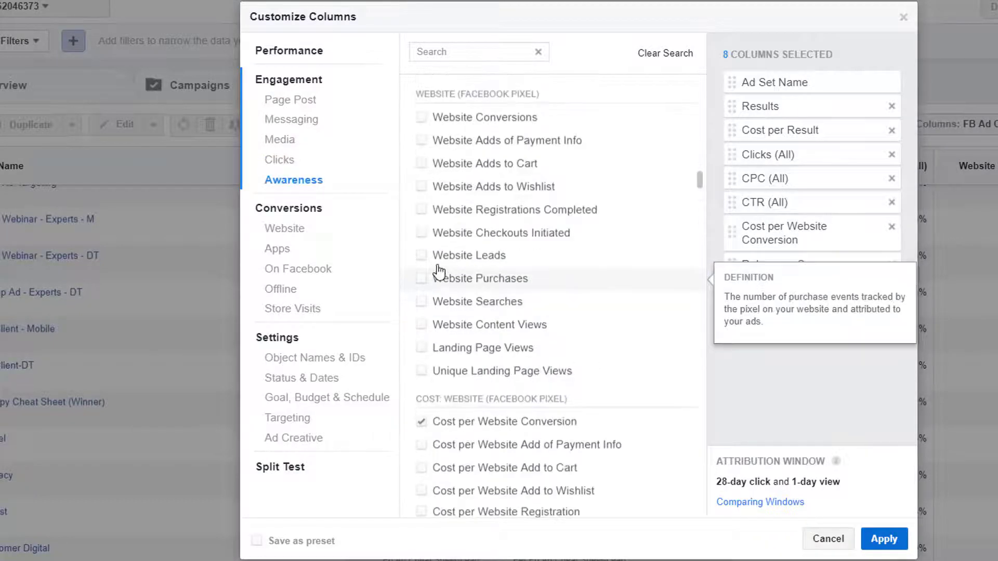
pyautogui.click(423, 255)
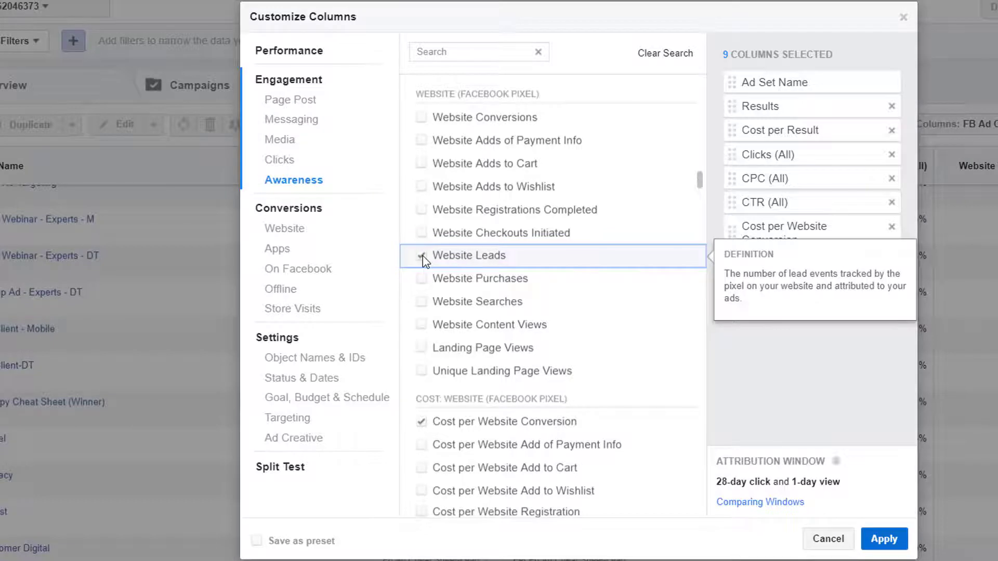
pyautogui.click(423, 281)
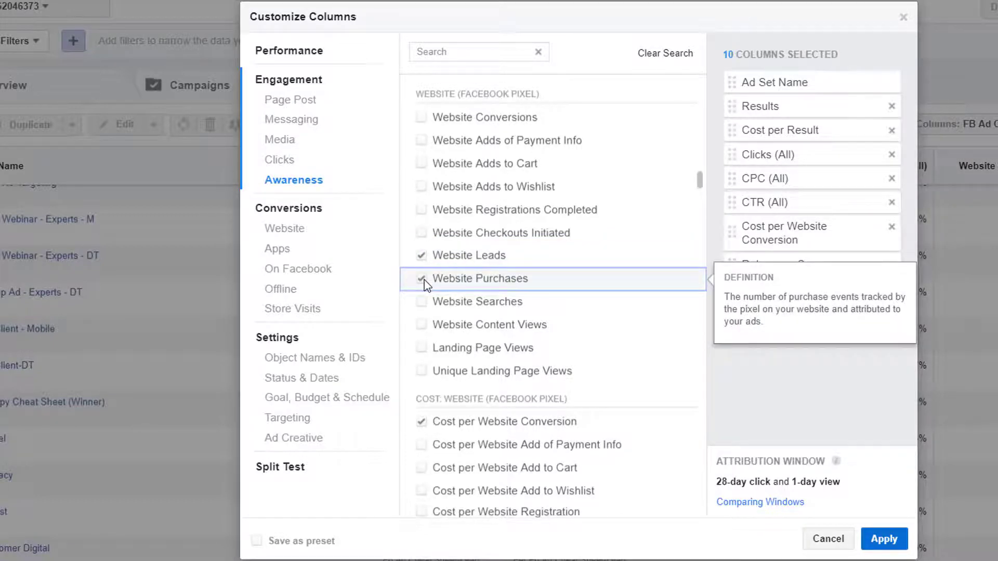
# Replace the Cost per Website Conversion column with Cost per Website Lead and Cost per Website Purchase
pyautogui.scroll(-3, 574, 421)
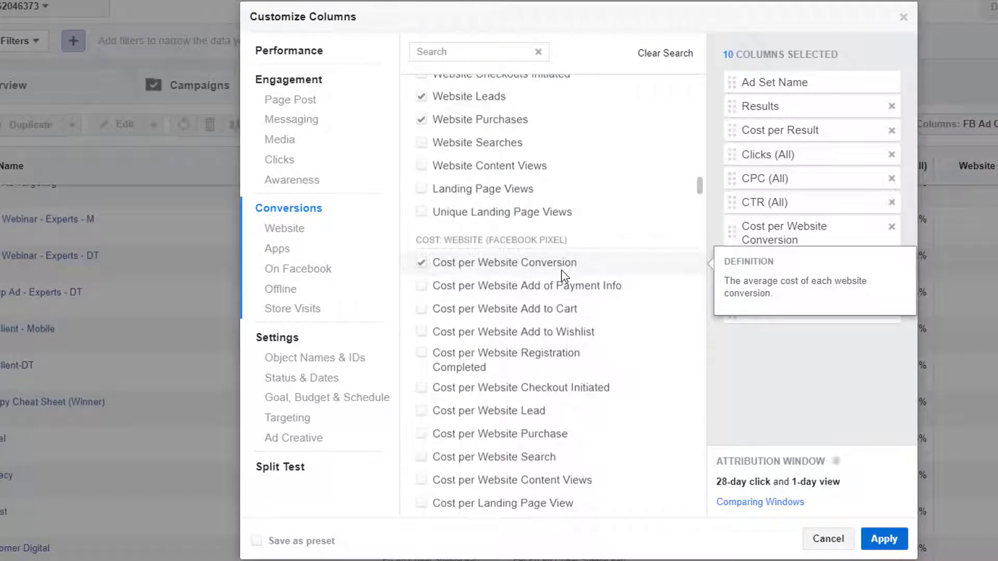
pyautogui.click(421, 264)
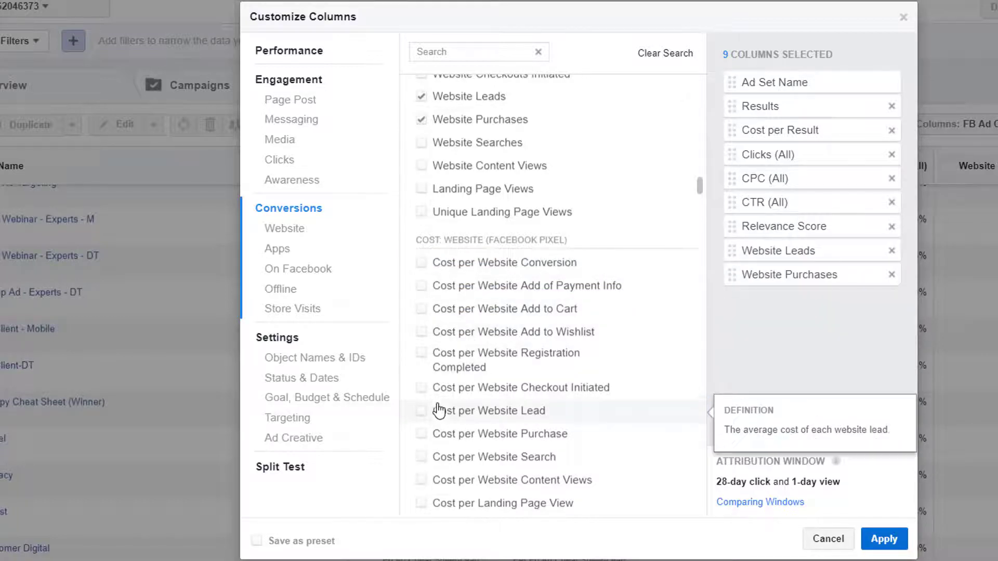
pyautogui.click(423, 411)
pyautogui.click(419, 436)
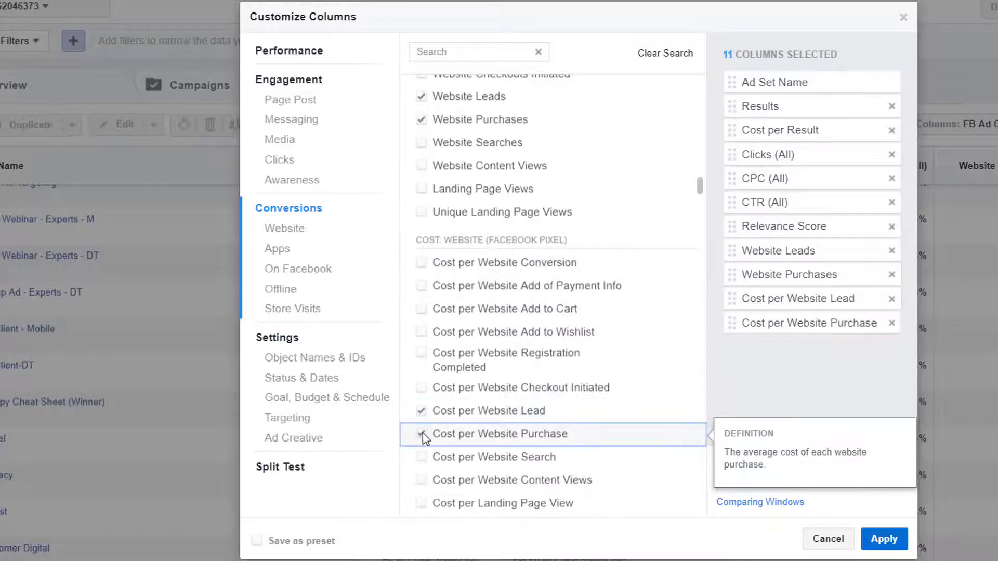
# Add the website custom conversions Fb Ad Cheat Sheet-Lead and Ad Audit Purchase TY to the selected columns
pyautogui.scroll(-3, 595, 435)
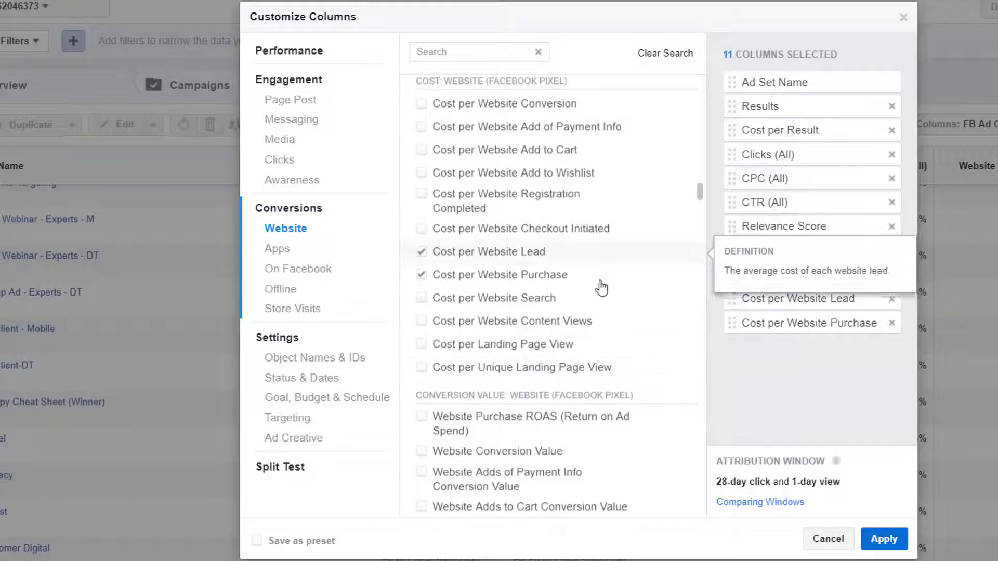
pyautogui.scroll(-3, 602, 288)
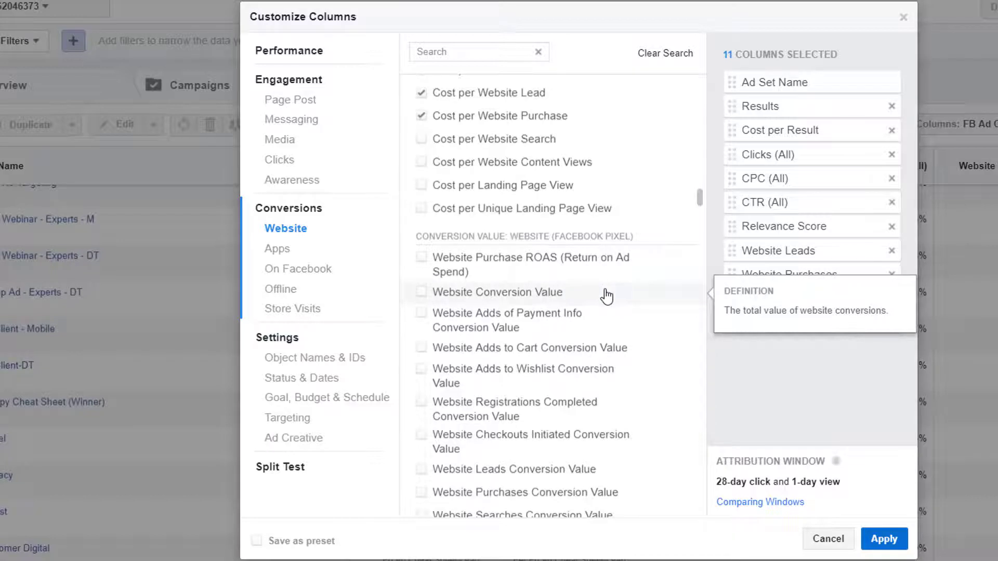
pyautogui.scroll(-3, 606, 297)
pyautogui.scroll(-3, 607, 296)
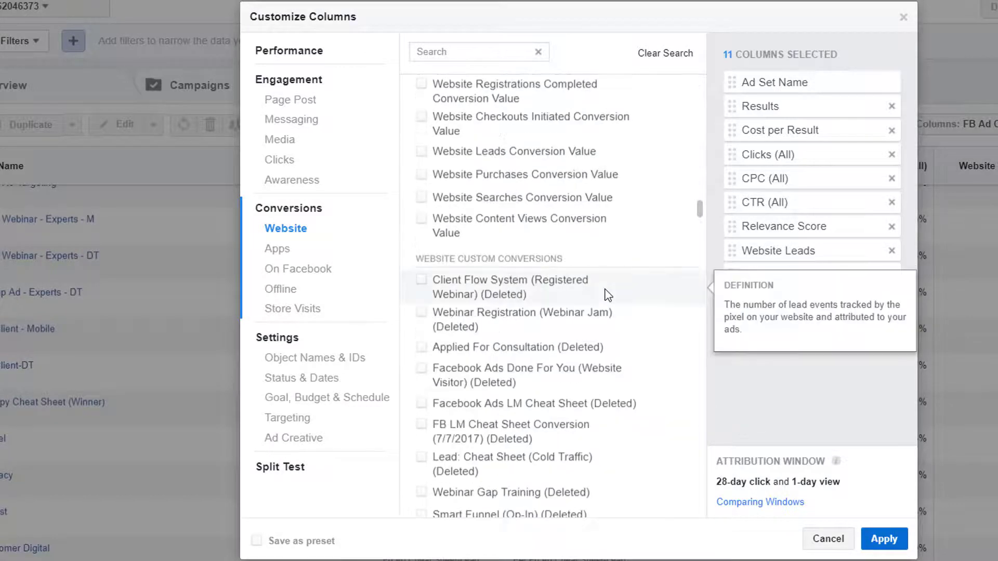
pyautogui.scroll(-3, 607, 276)
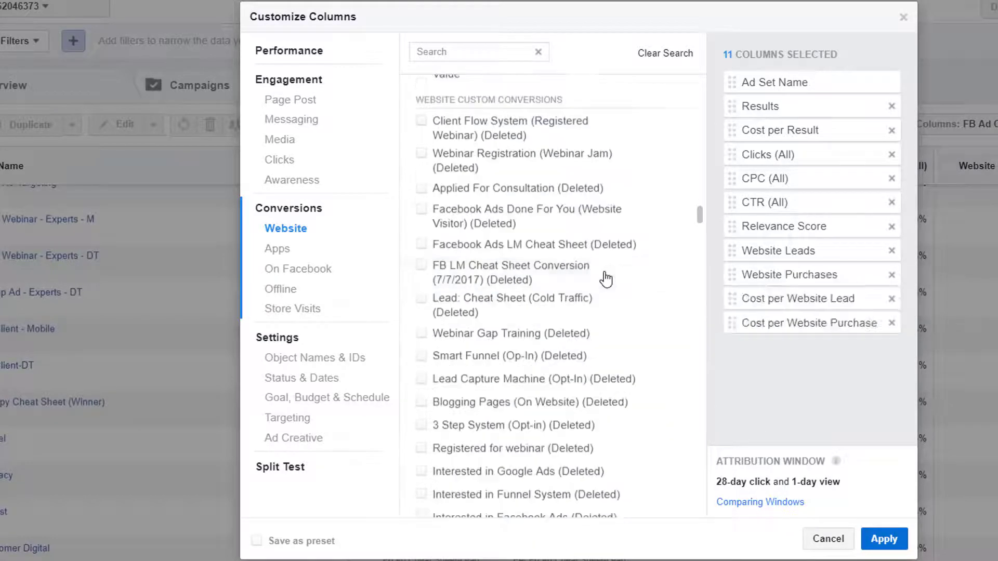
pyautogui.scroll(-3, 605, 279)
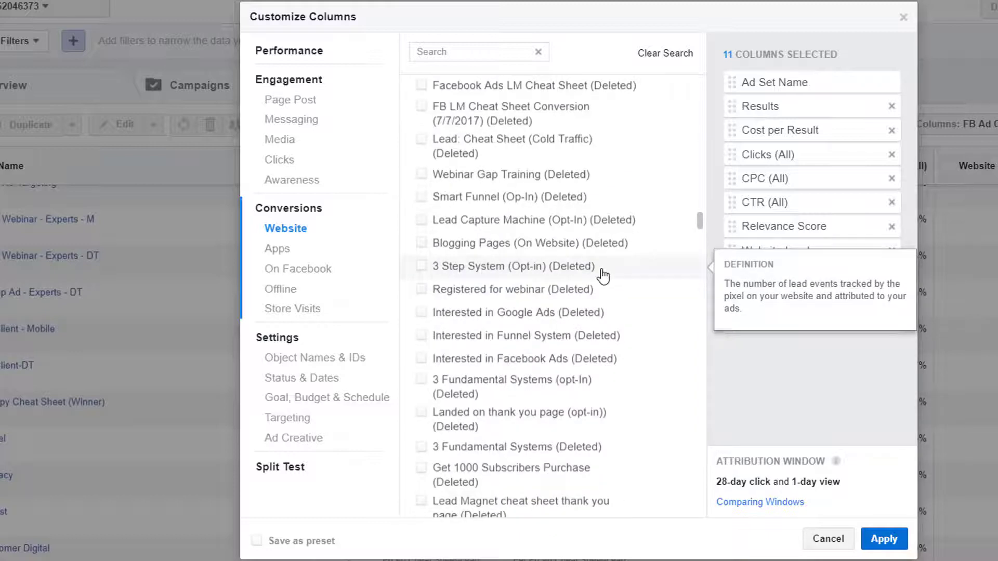
pyautogui.scroll(-3, 602, 277)
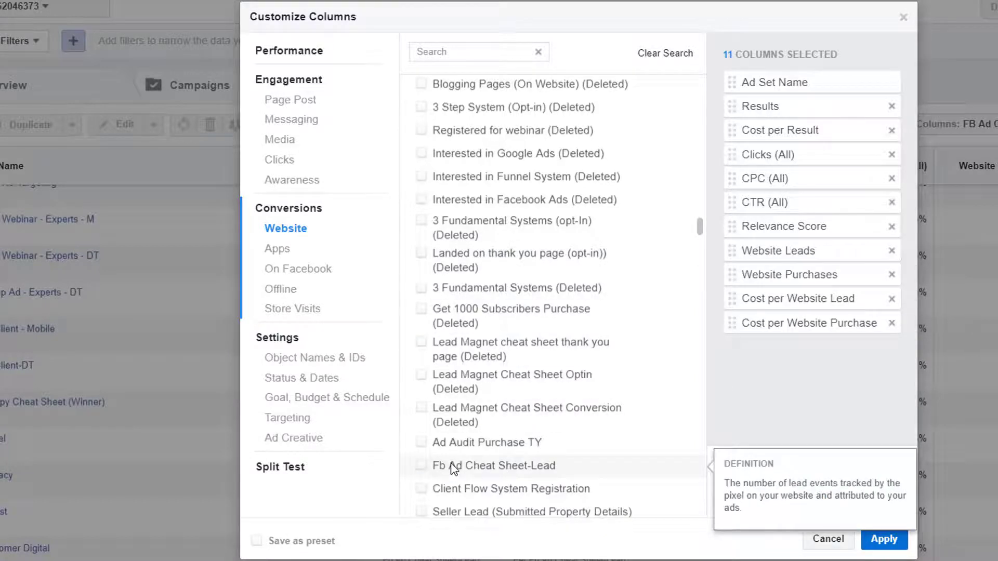
pyautogui.click(422, 466)
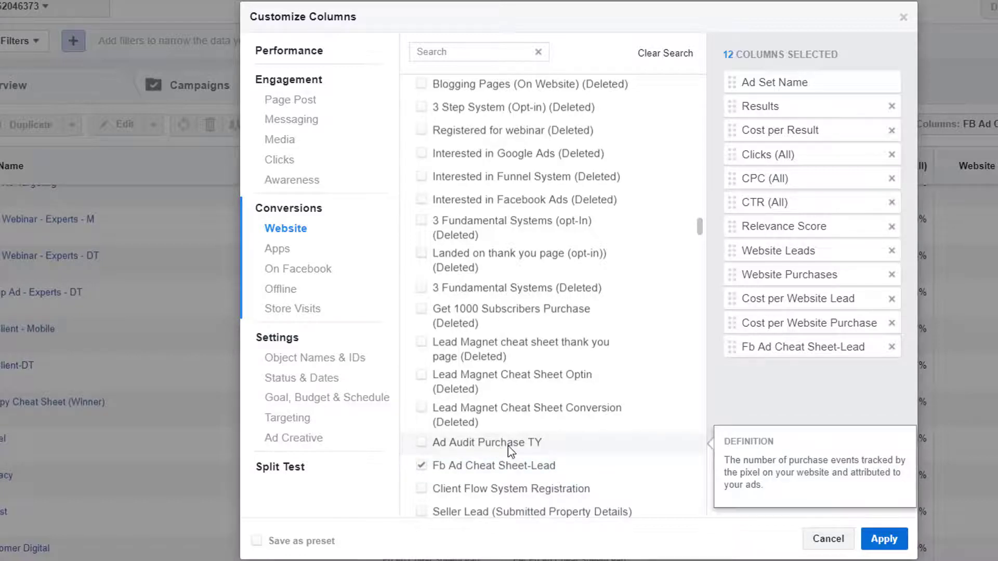
pyautogui.click(422, 442)
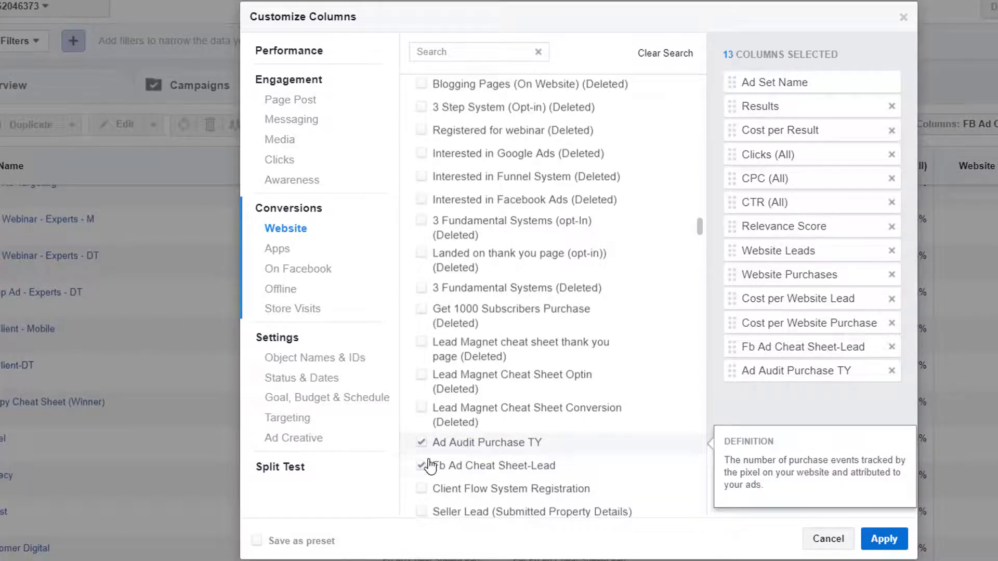
# Look through the remaining available metrics and apply the customized columns to the ad sets table
pyautogui.scroll(-3, 572, 455)
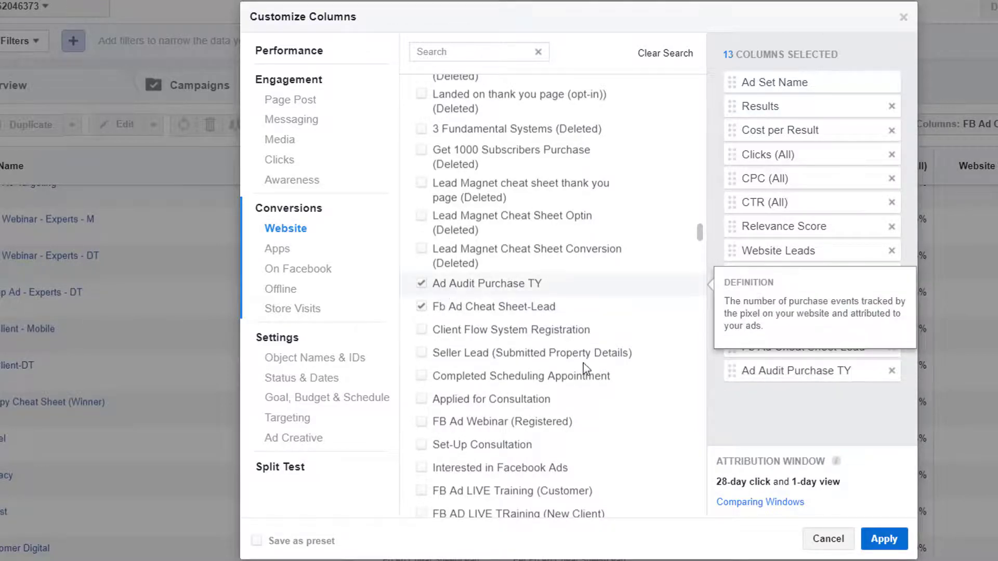
pyautogui.scroll(-6, 502, 367)
pyautogui.scroll(-15, 587, 375)
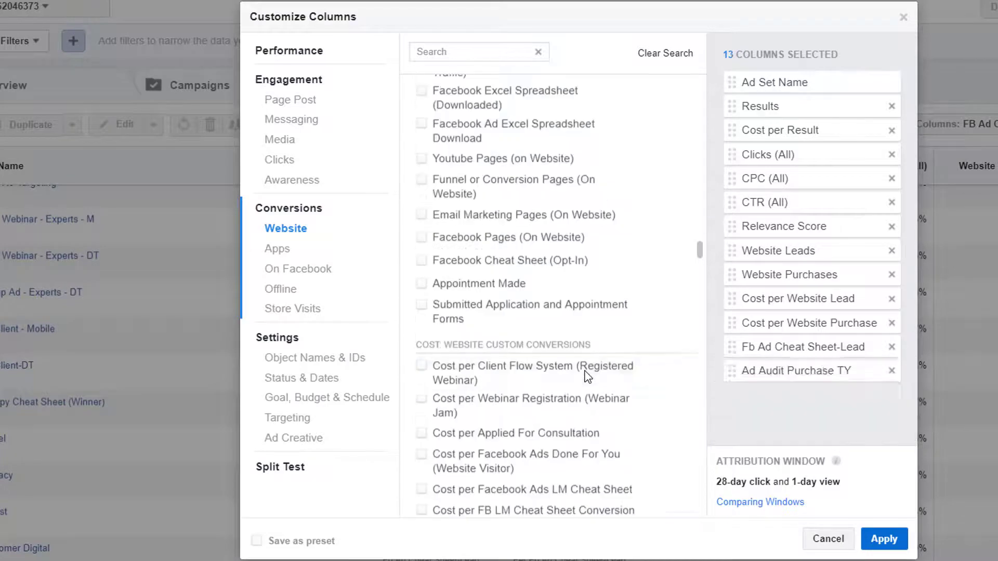
pyautogui.scroll(-15, 586, 378)
pyautogui.scroll(-20, 586, 375)
pyautogui.scroll(-20, 586, 375)
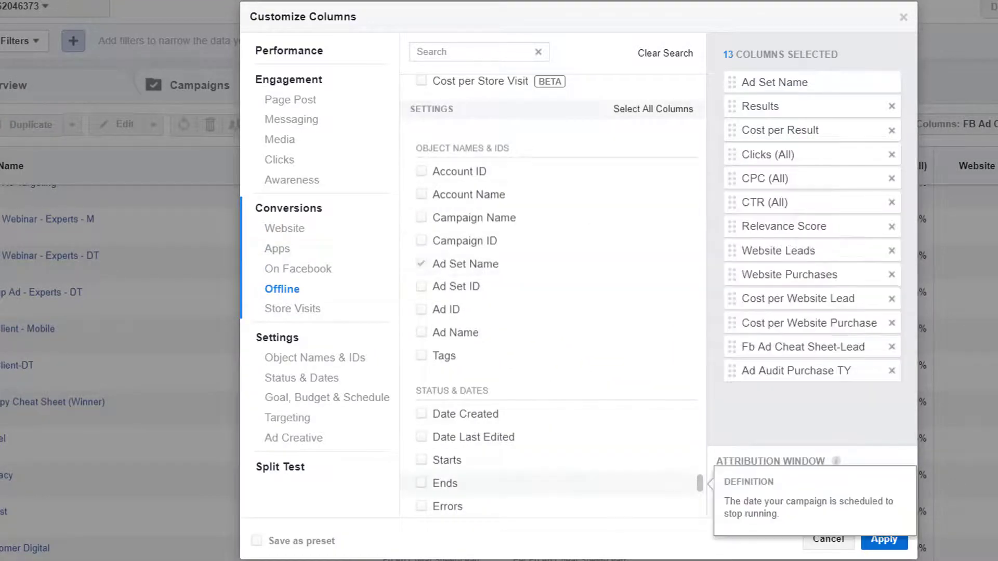
pyautogui.click(884, 539)
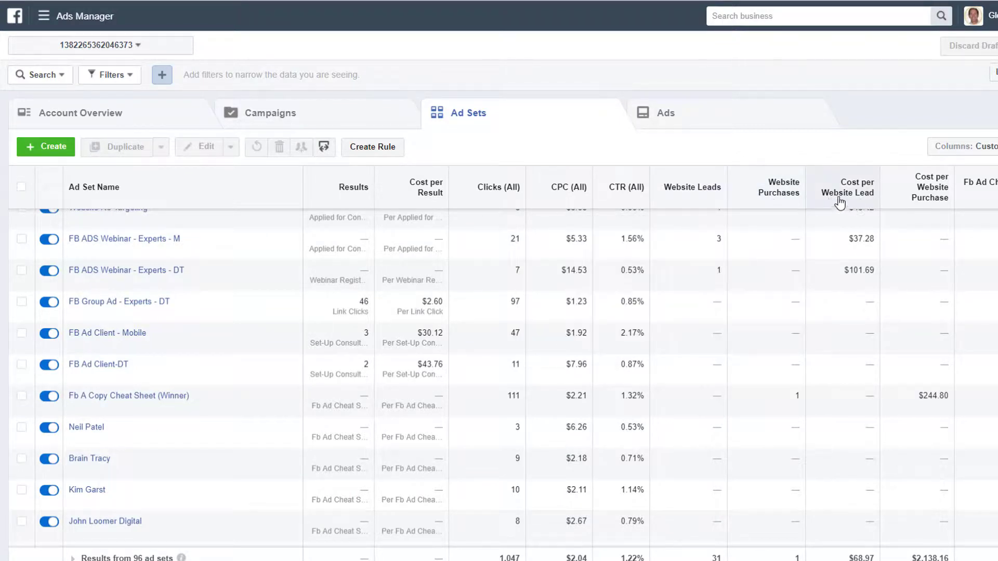
# Examine the definitions of the Cost per Website Lead, Website Purchases and Website Leads columns in the ad sets table
pyautogui.moveTo(869, 195)
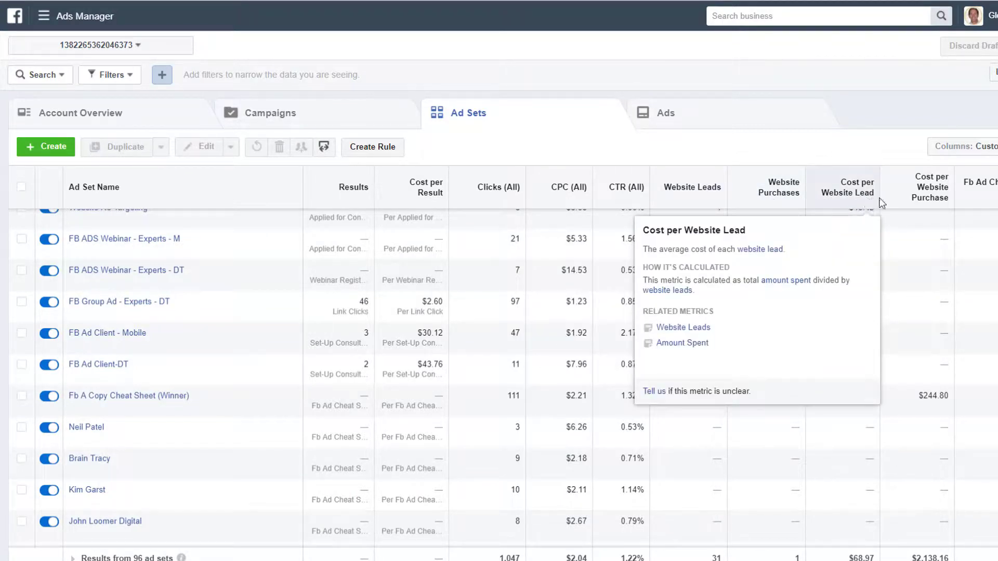
pyautogui.moveTo(929, 207)
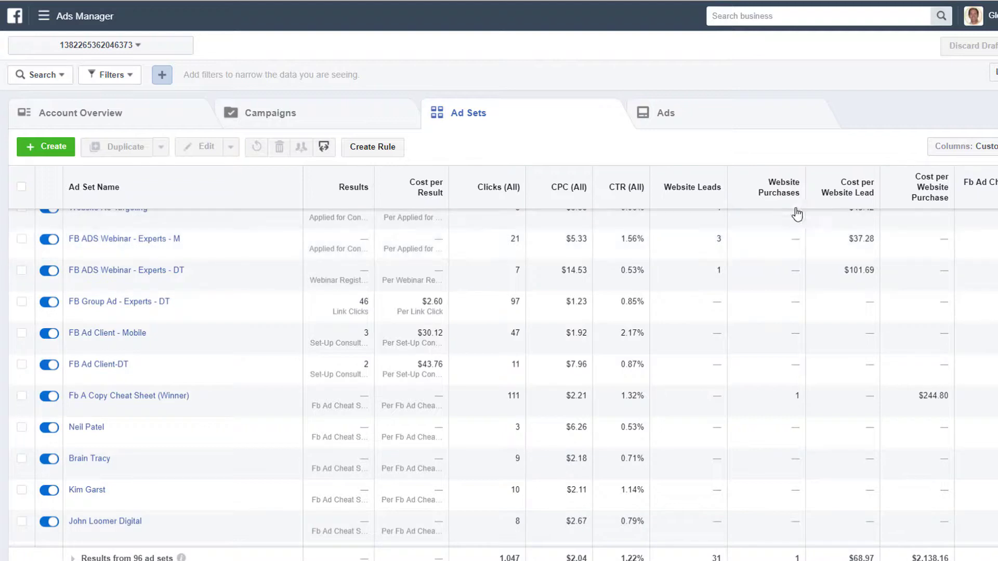
pyautogui.moveTo(751, 192)
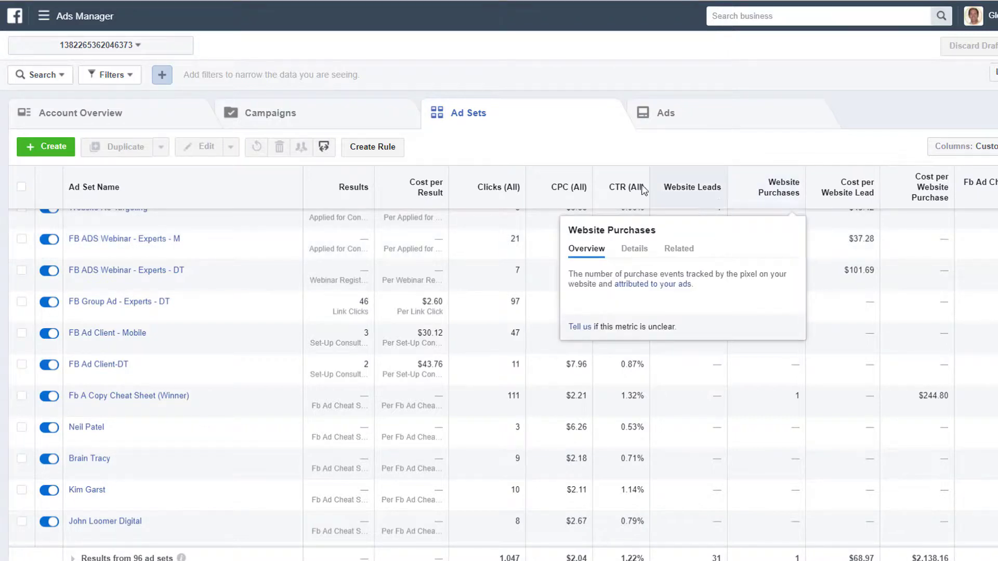
pyautogui.moveTo(703, 203)
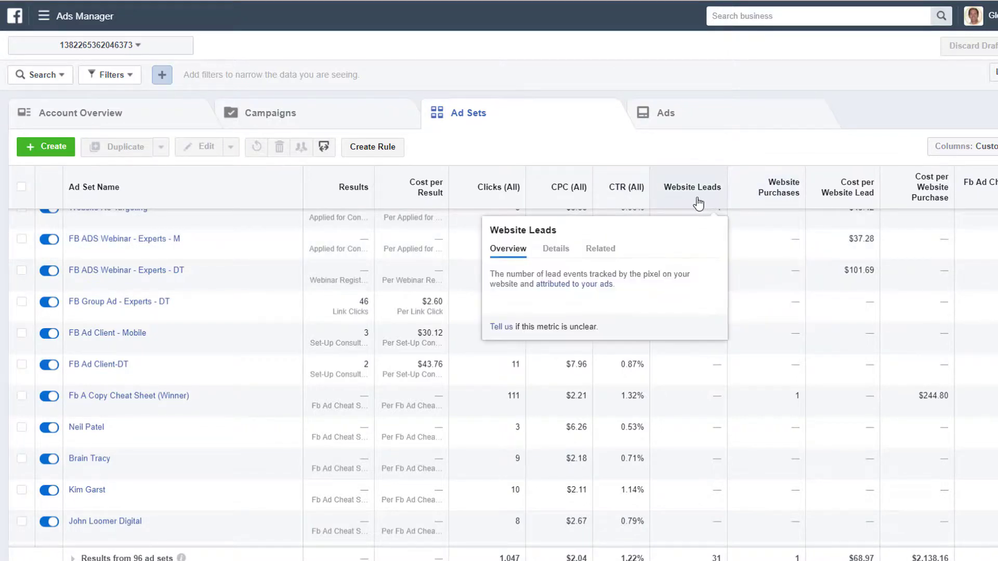